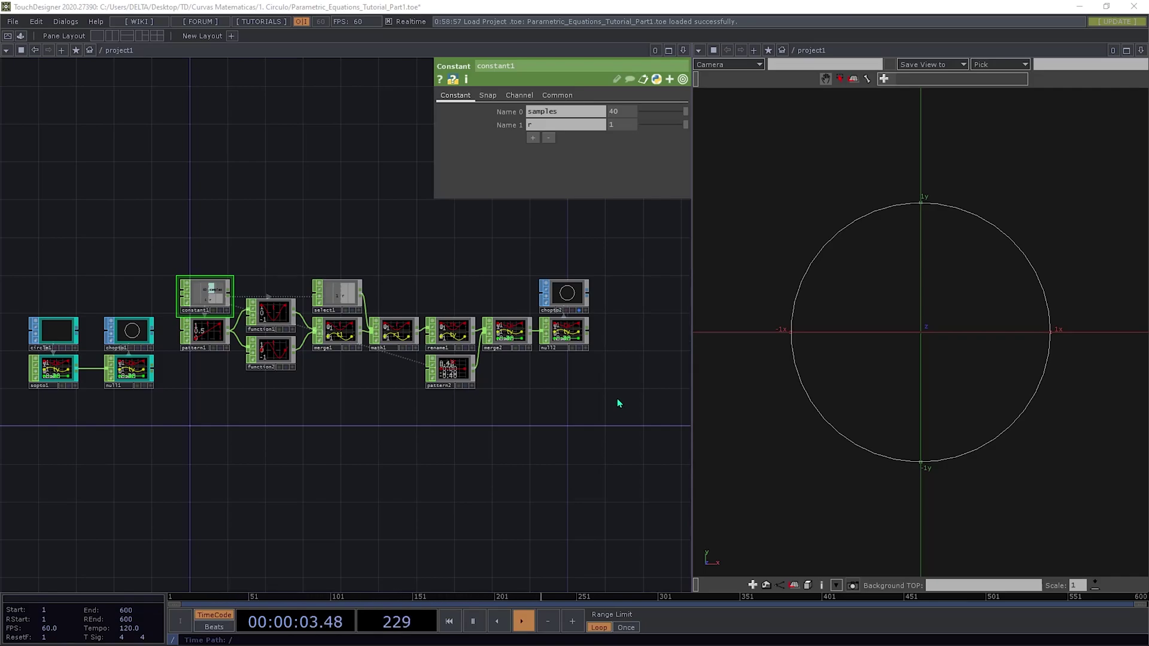
Switch to the browser and examine the circle tutorial page, covering the circle definition, parametric equations, operator list and Step 1
key(alt+Tab)
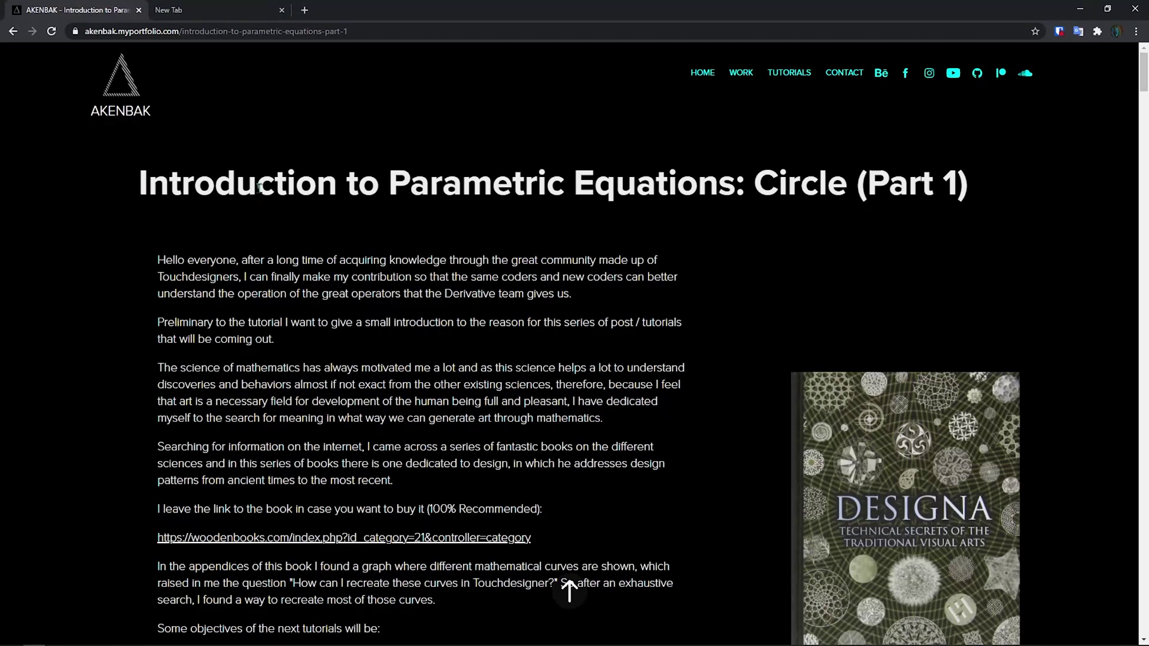
drag(1143, 81, 1142, 148)
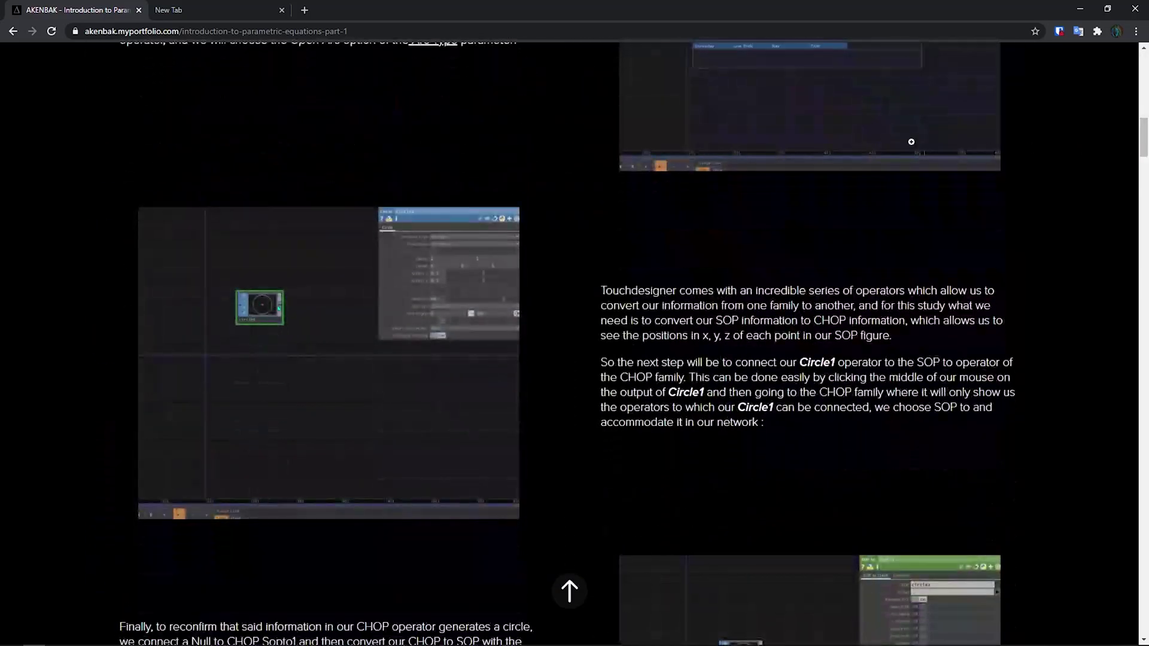
scroll(859, 149, up, 6)
scroll(859, 148, up, 6)
scroll(830, 174, up, 4)
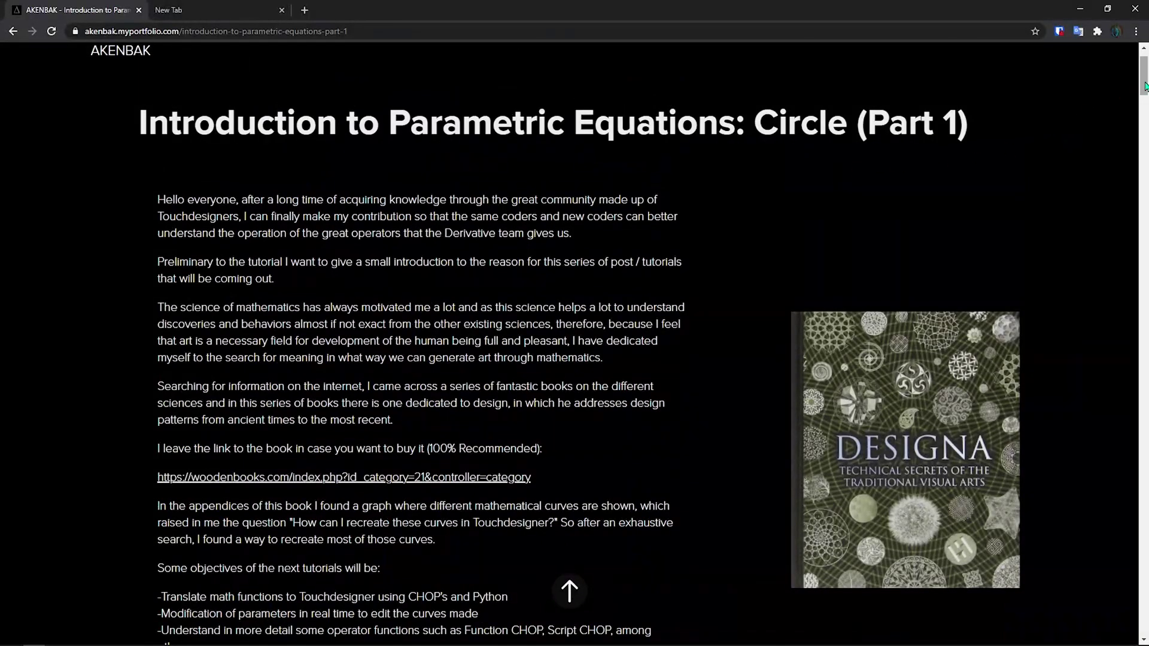
drag(1145, 82, 1144, 198)
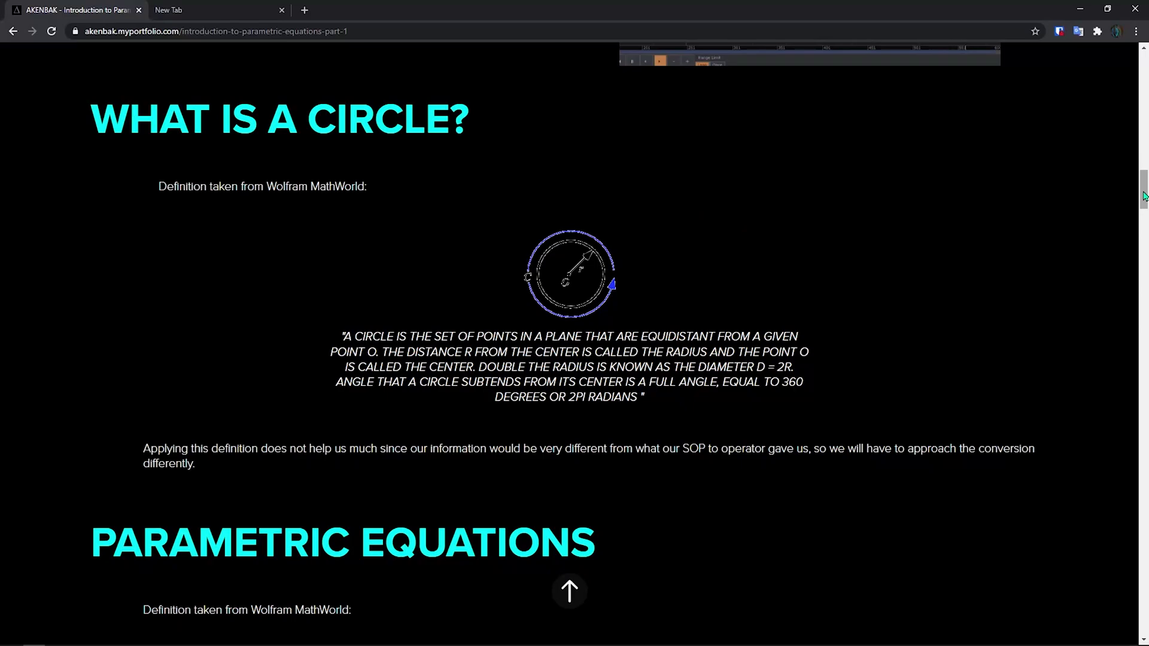
drag(1143, 195, 1143, 258)
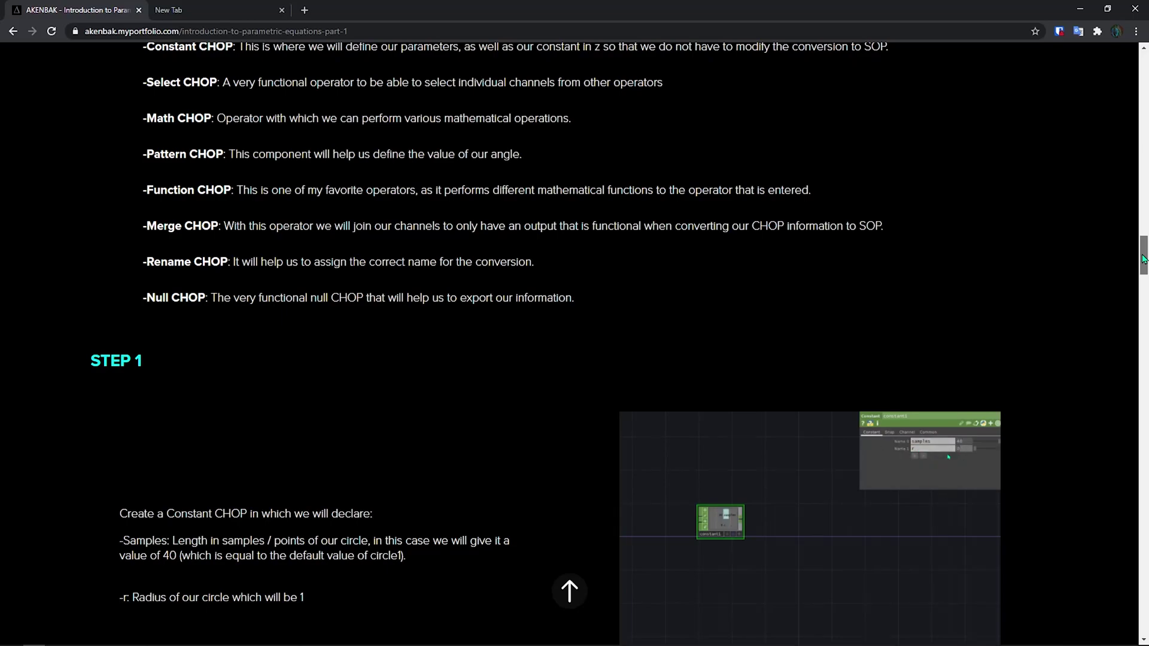
drag(1143, 258, 1145, 218)
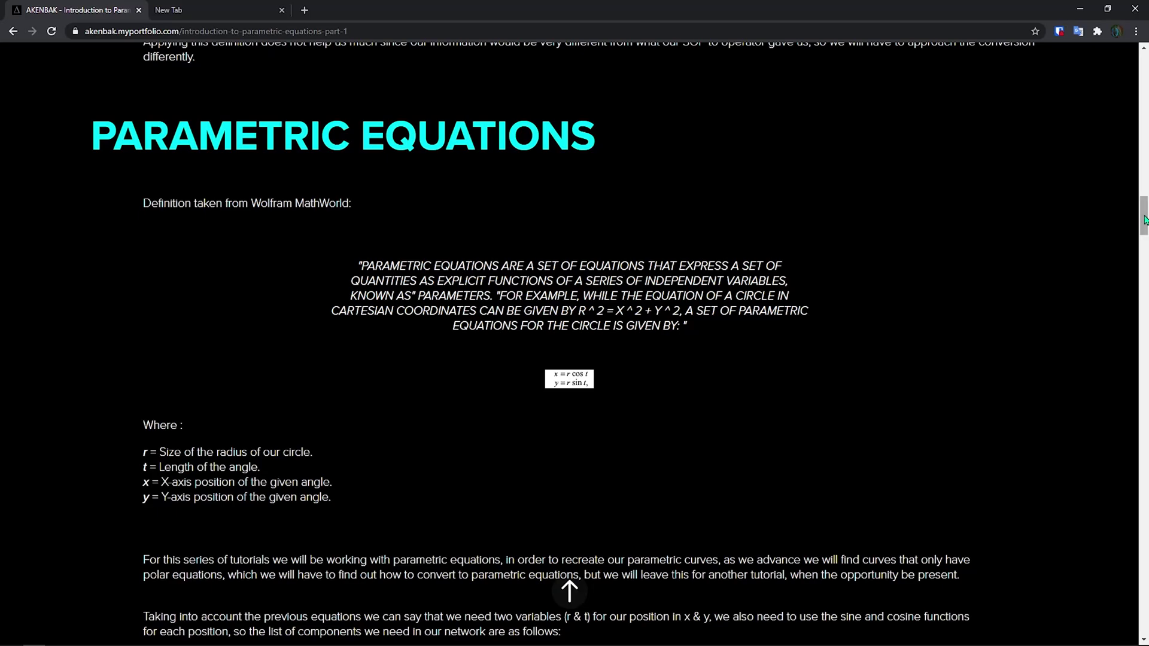
scroll(1121, 194, up, 5)
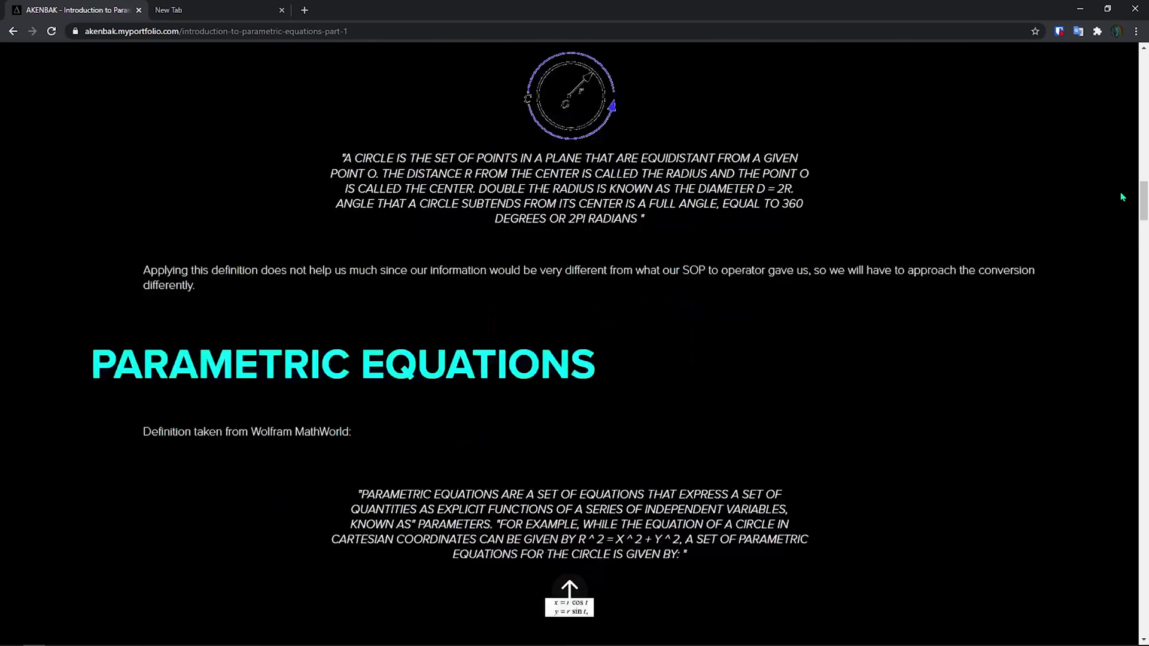
drag(1144, 202, 1144, 118)
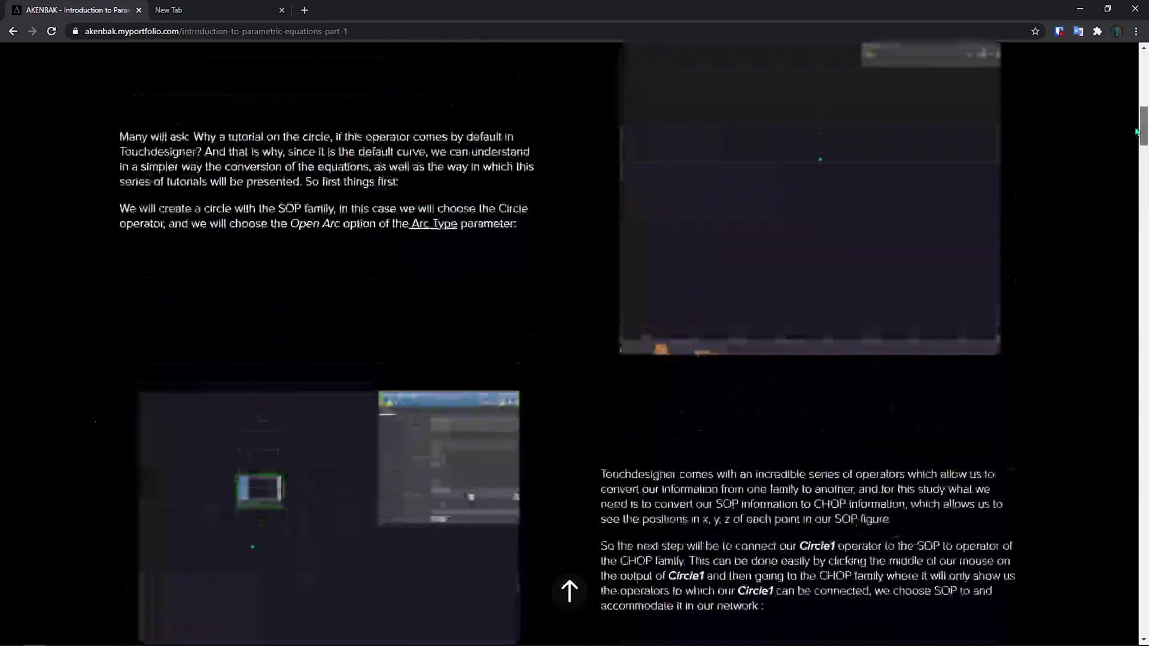
scroll(1113, 140, up, 10)
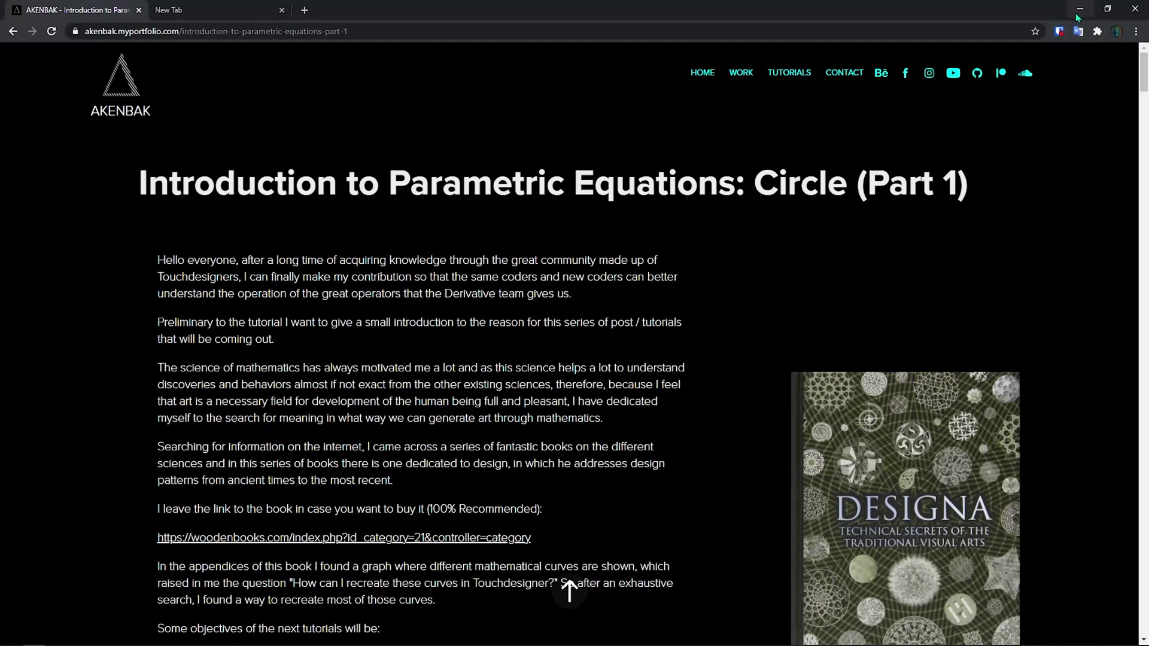
click(1077, 16)
scroll(272, 241, up, 3)
drag(413, 244, 376, 258)
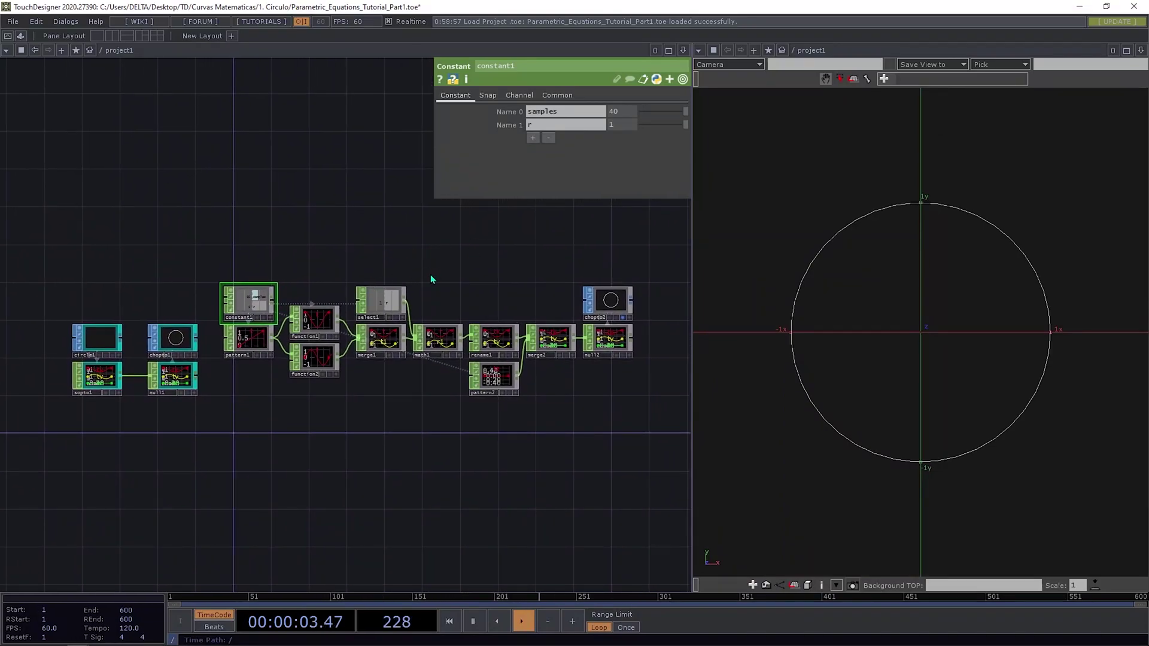
drag(480, 251, 508, 248)
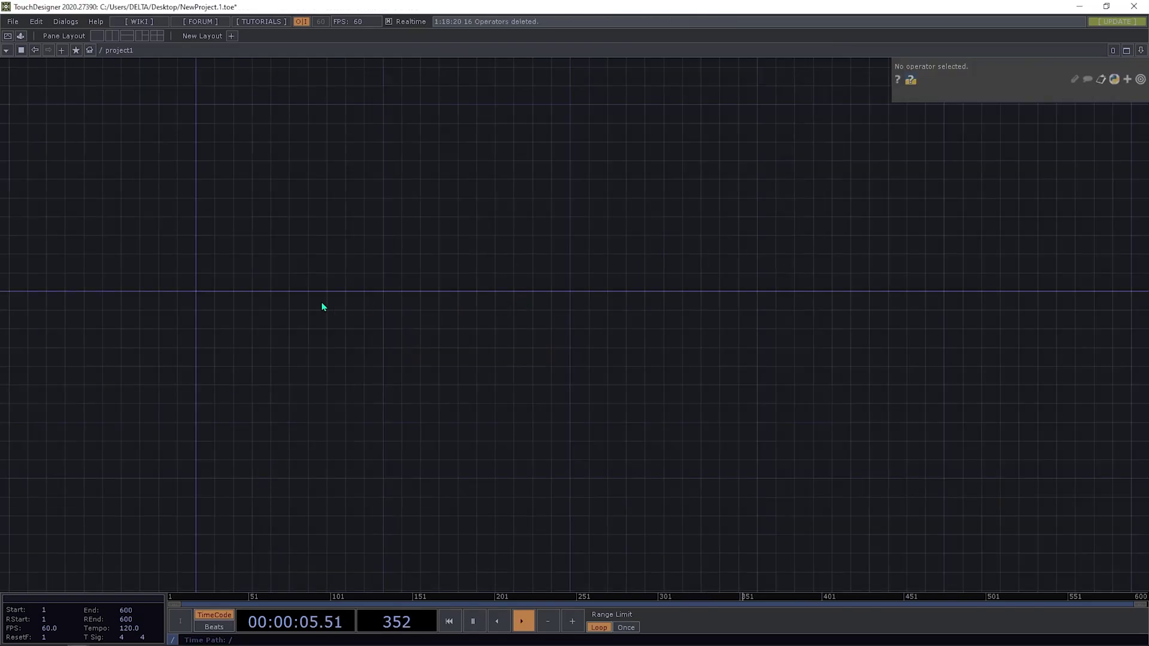
Add a Circle SOP to the empty network, just above the horizontal origin line
drag(296, 298, 436, 310)
scroll(303, 261, up, 5)
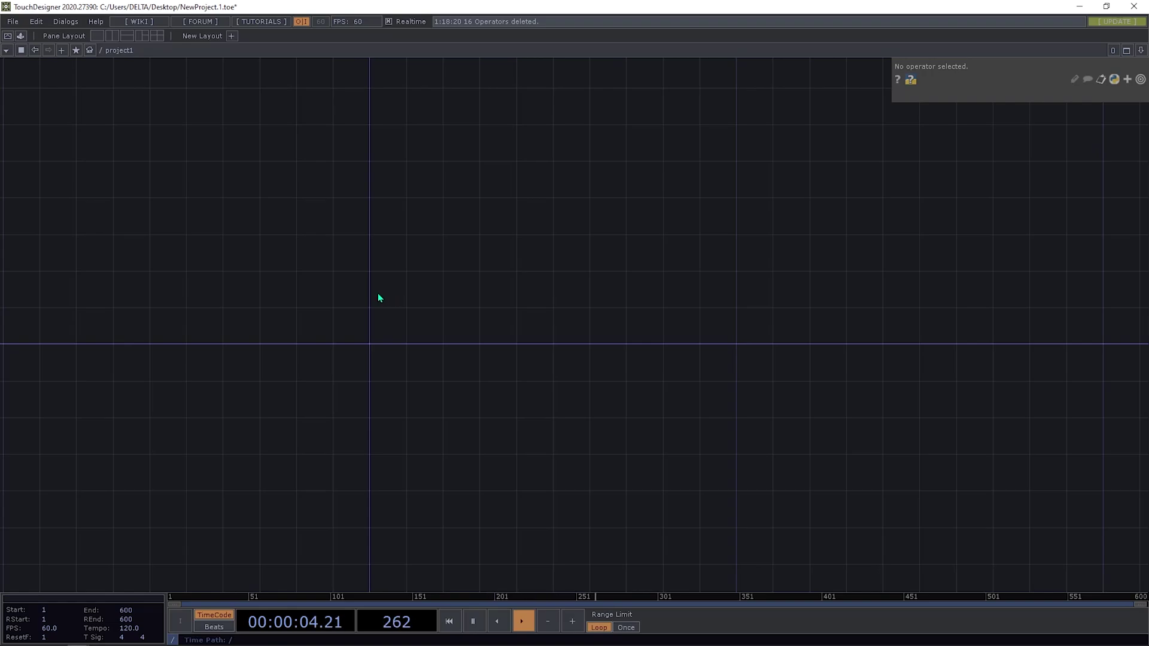
key(Tab)
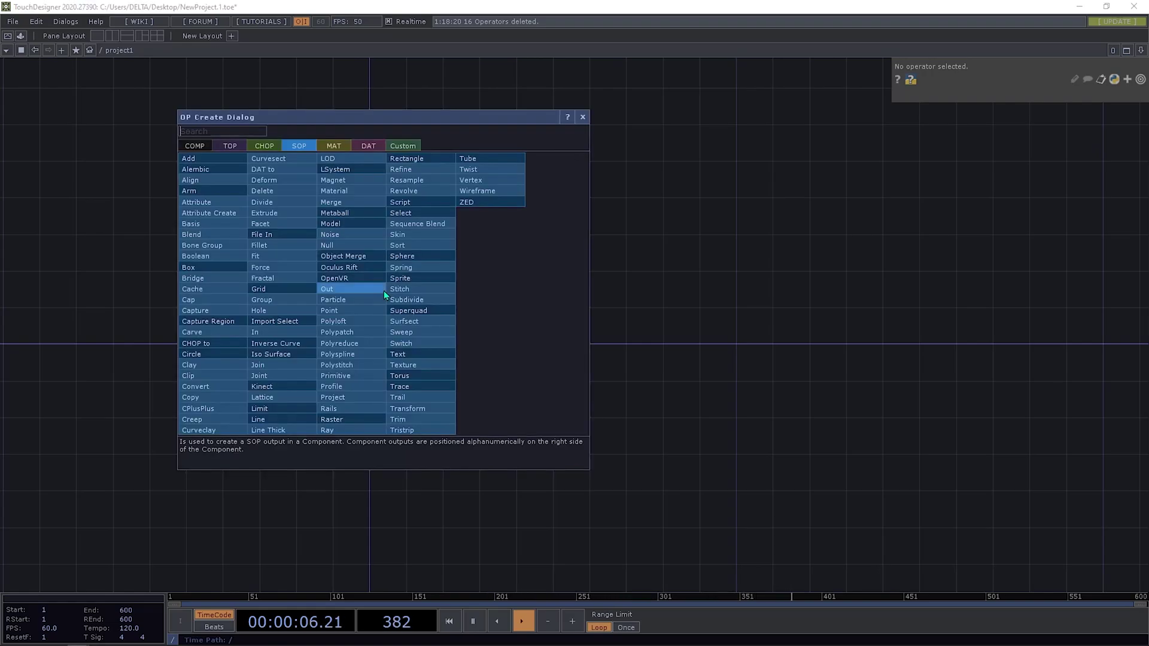
text(ci)
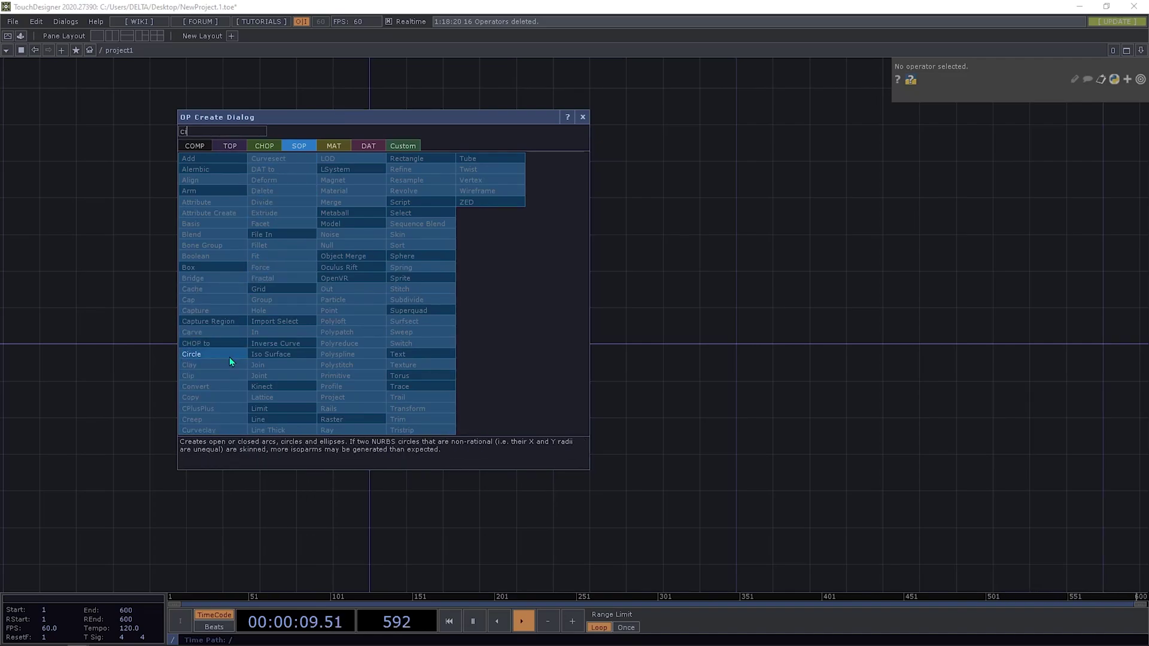
click(228, 356)
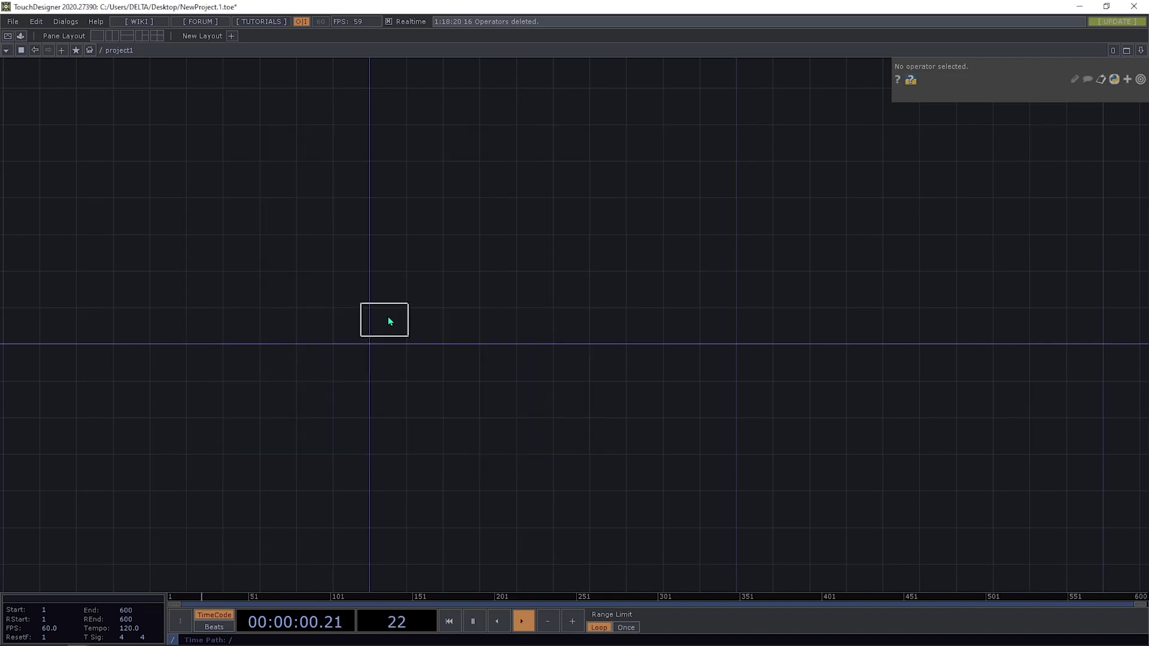
click(397, 289)
Set the Circle SOP's arc type to Open Arc
scroll(397, 288, up, 3)
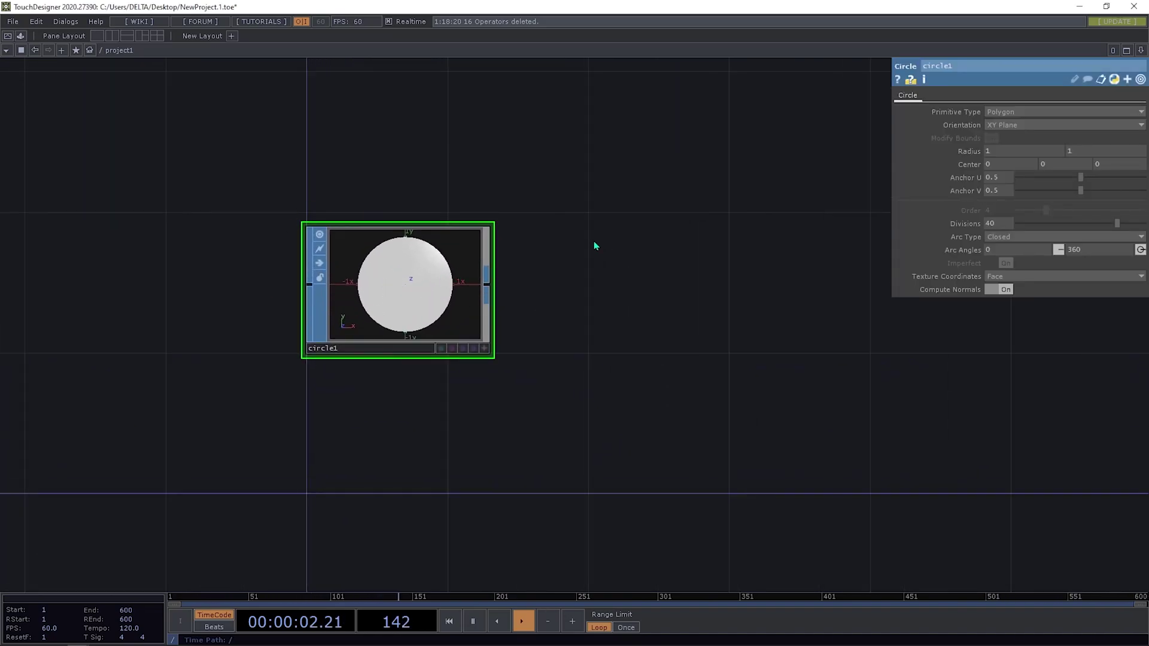
click(1027, 238)
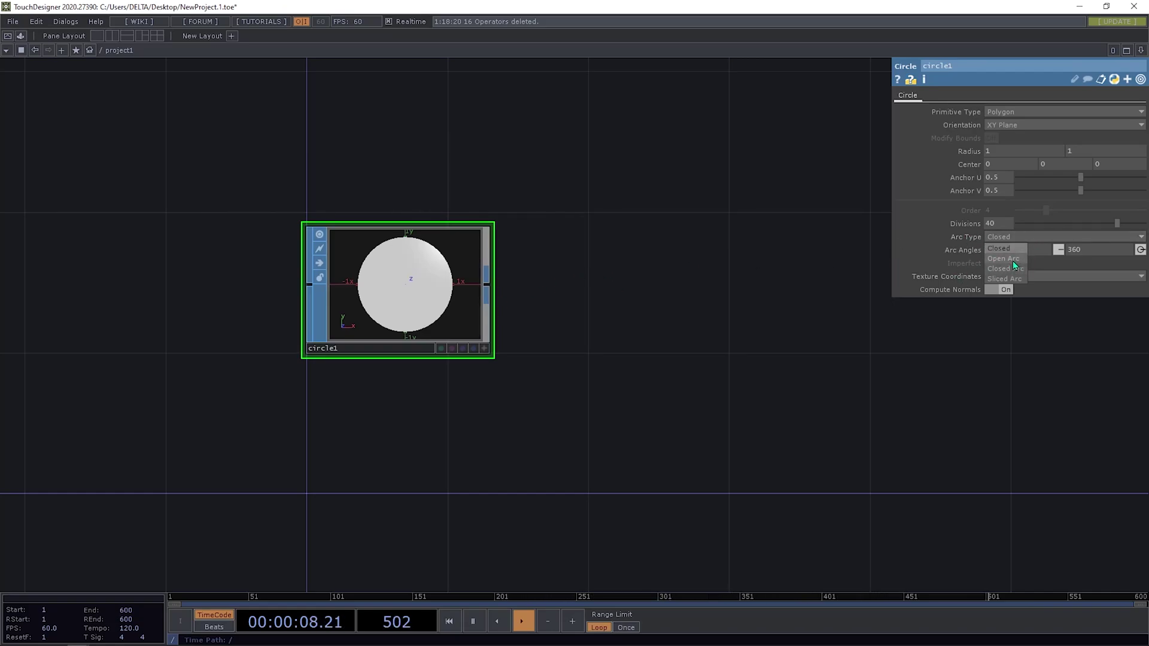
click(1012, 261)
Create a SOP to CHOP from the circle's output and place it directly below the circle
drag(527, 326, 528, 277)
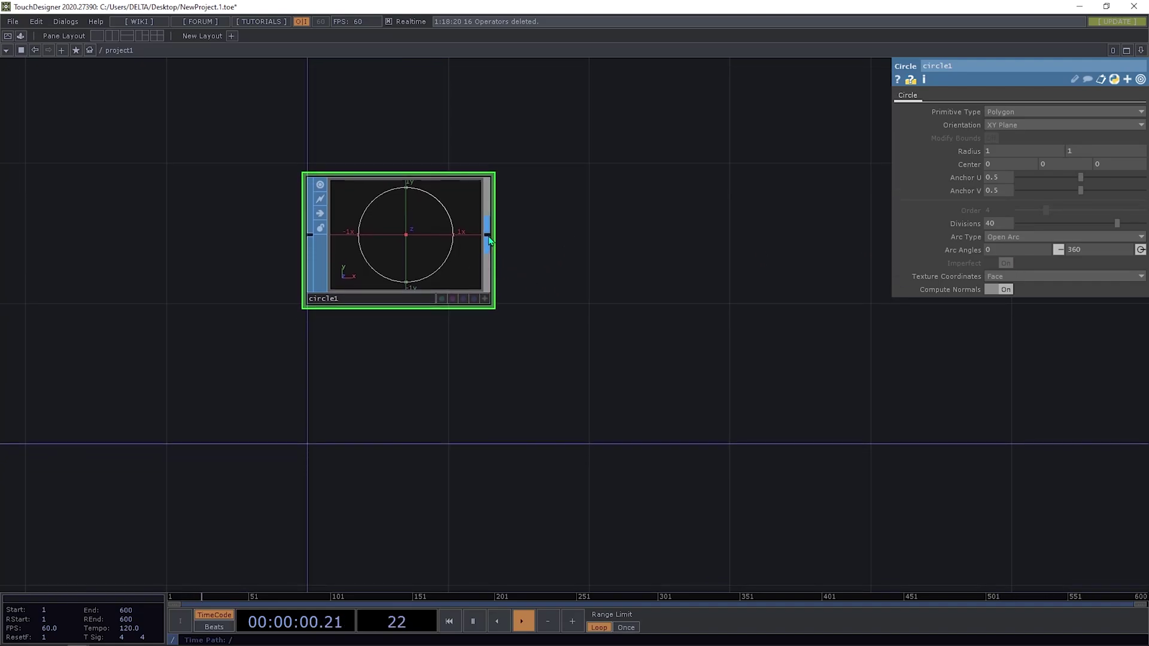
scroll(488, 246, up, 3)
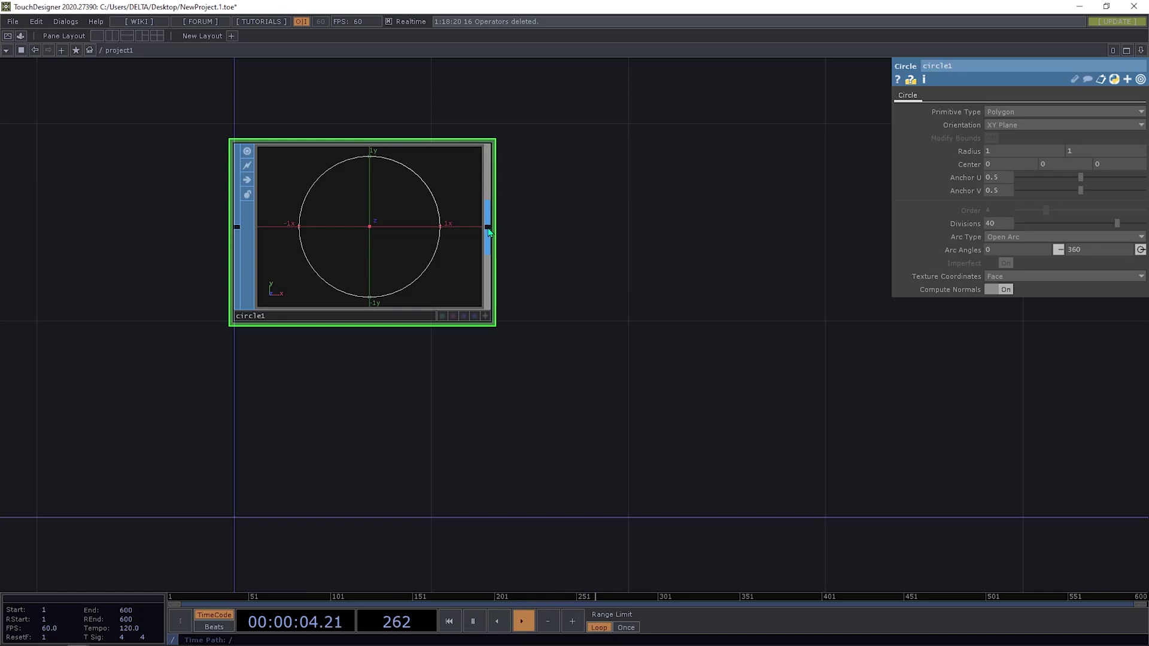
right_click(487, 230)
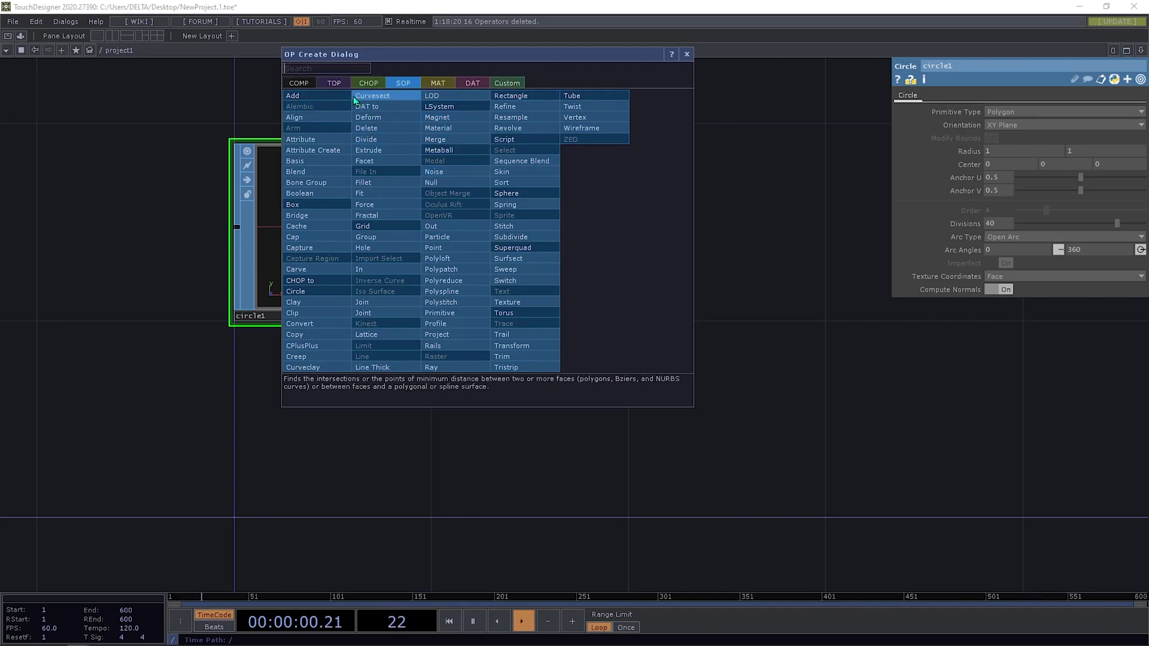
click(370, 83)
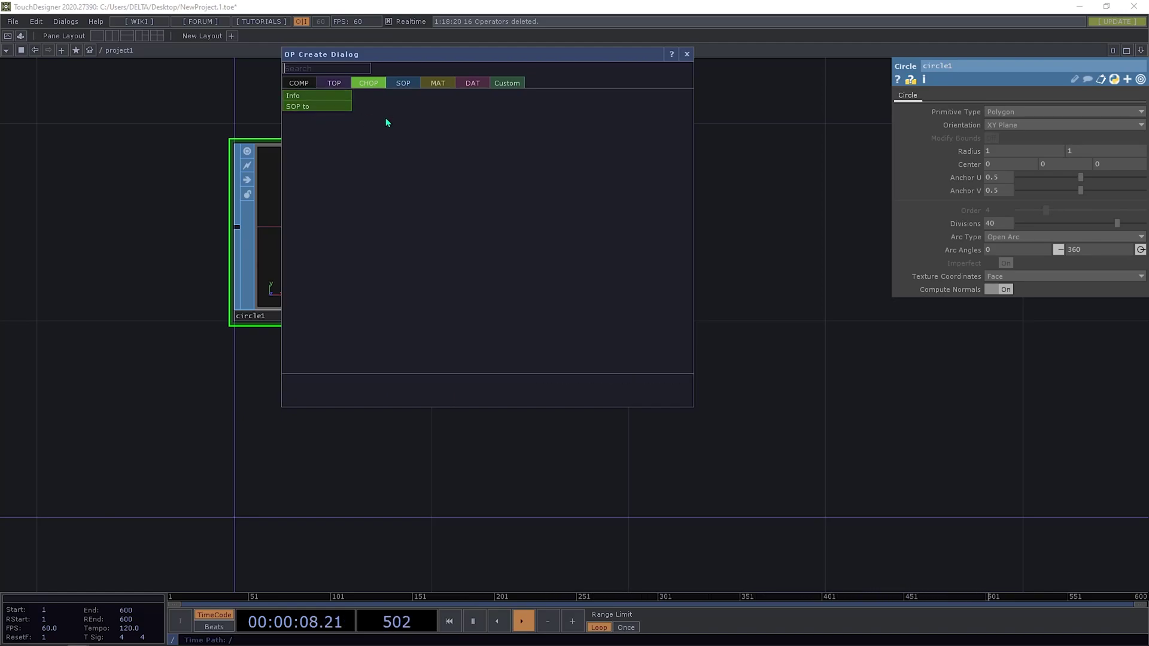
click(305, 106)
click(365, 428)
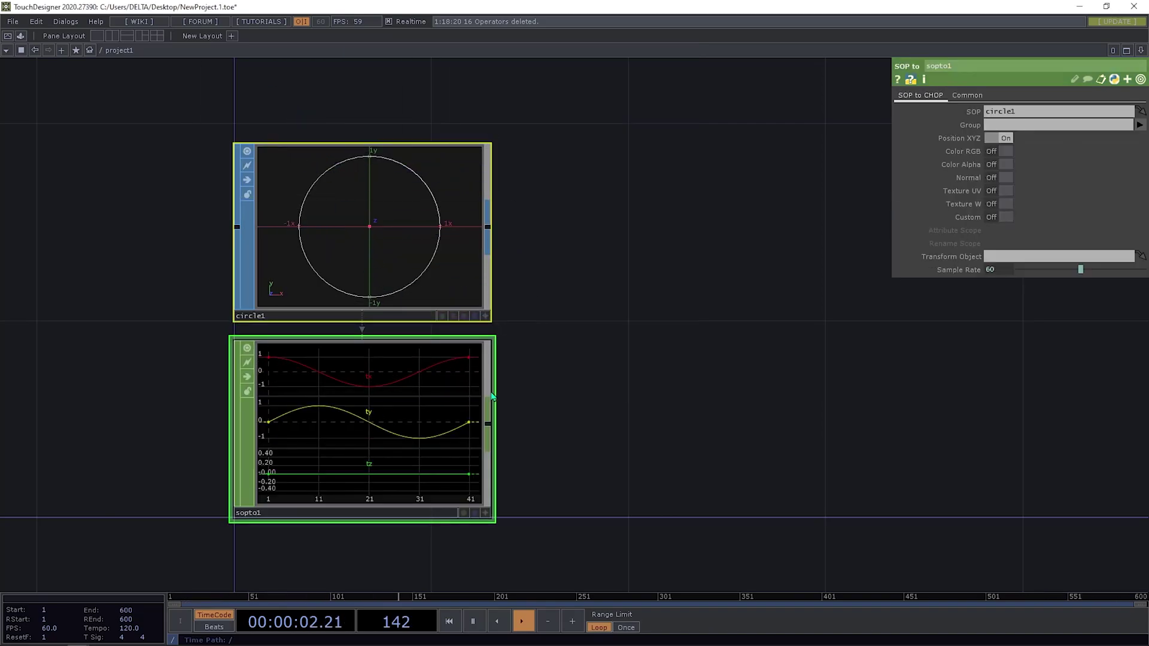
Examine the tx, ty and tz channel curves in the SOP to CHOP against the circle above it
drag(577, 349, 553, 250)
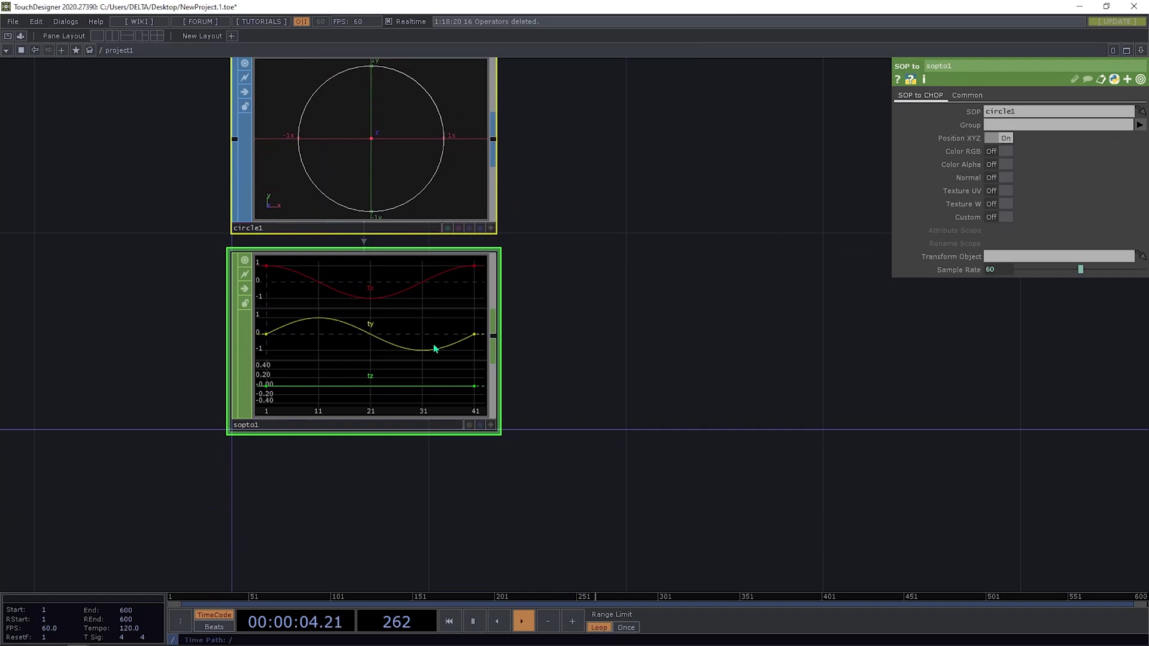
scroll(301, 326, up, 3)
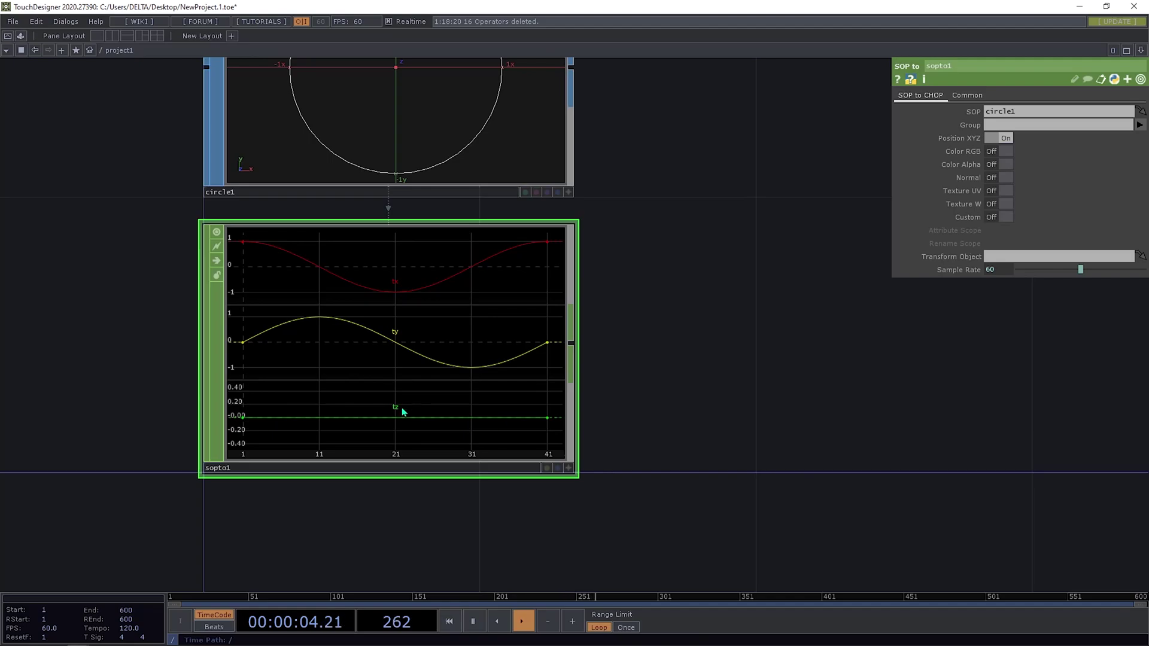
drag(710, 291, 601, 393)
drag(533, 382, 614, 289)
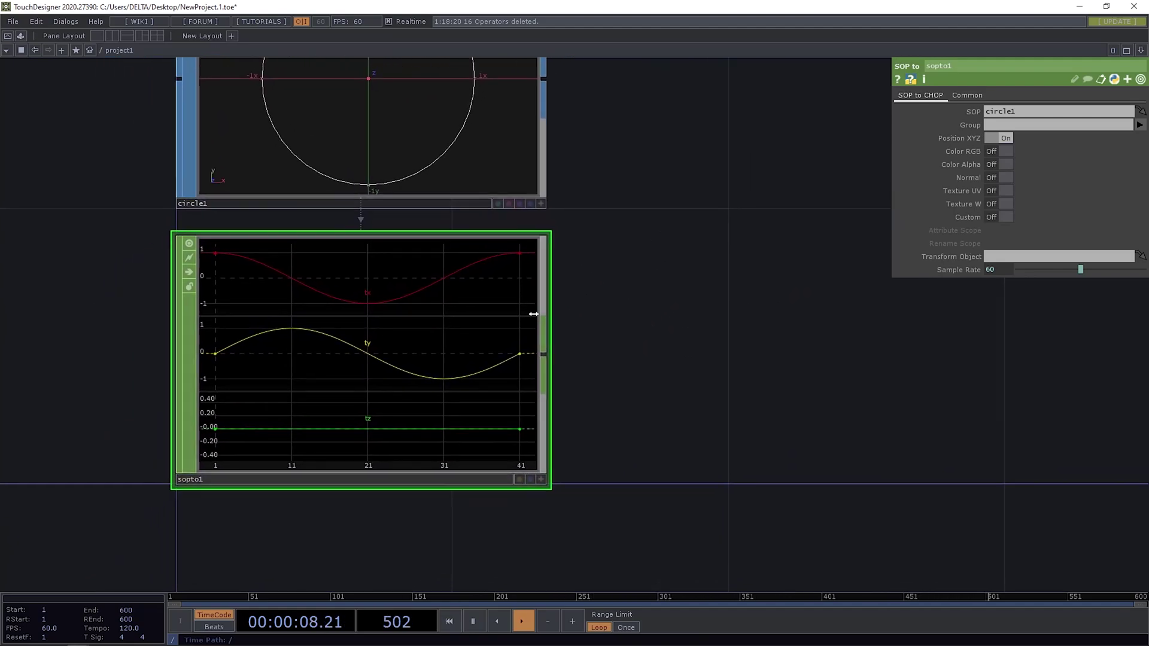
drag(633, 239, 633, 332)
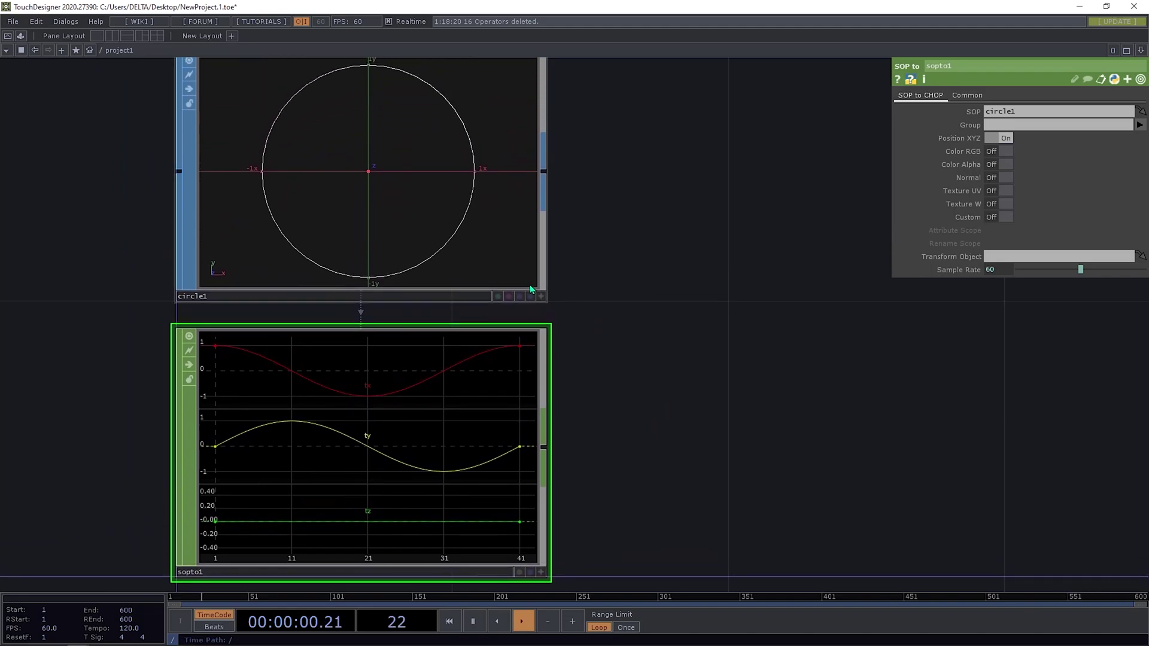
drag(593, 294, 359, 302)
scroll(544, 301, down, 3)
scroll(554, 305, up, 3)
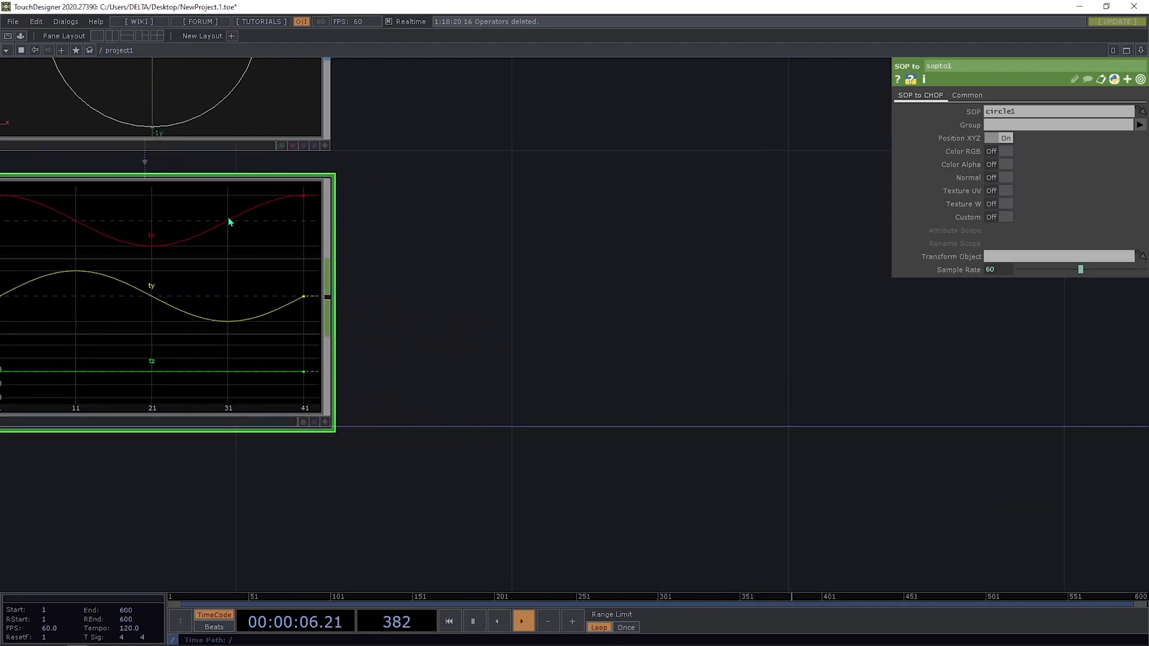
Connect a Null CHOP to the SOP to CHOP's output and place it beside that node
drag(421, 266, 495, 263)
right_click(403, 294)
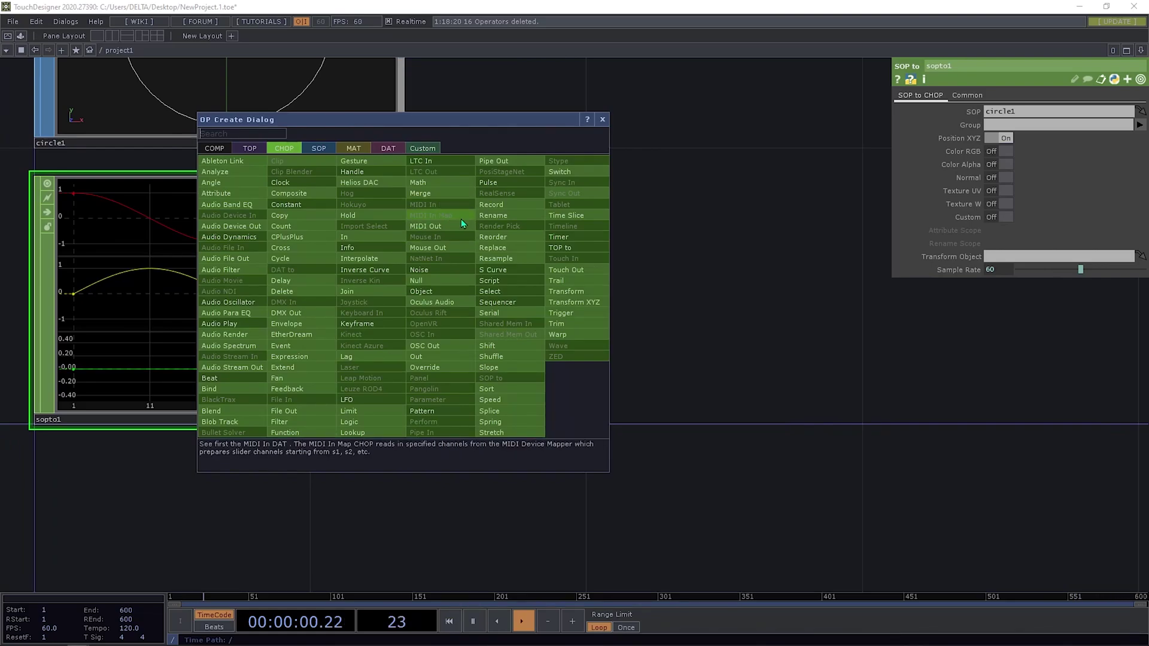
click(430, 281)
click(646, 282)
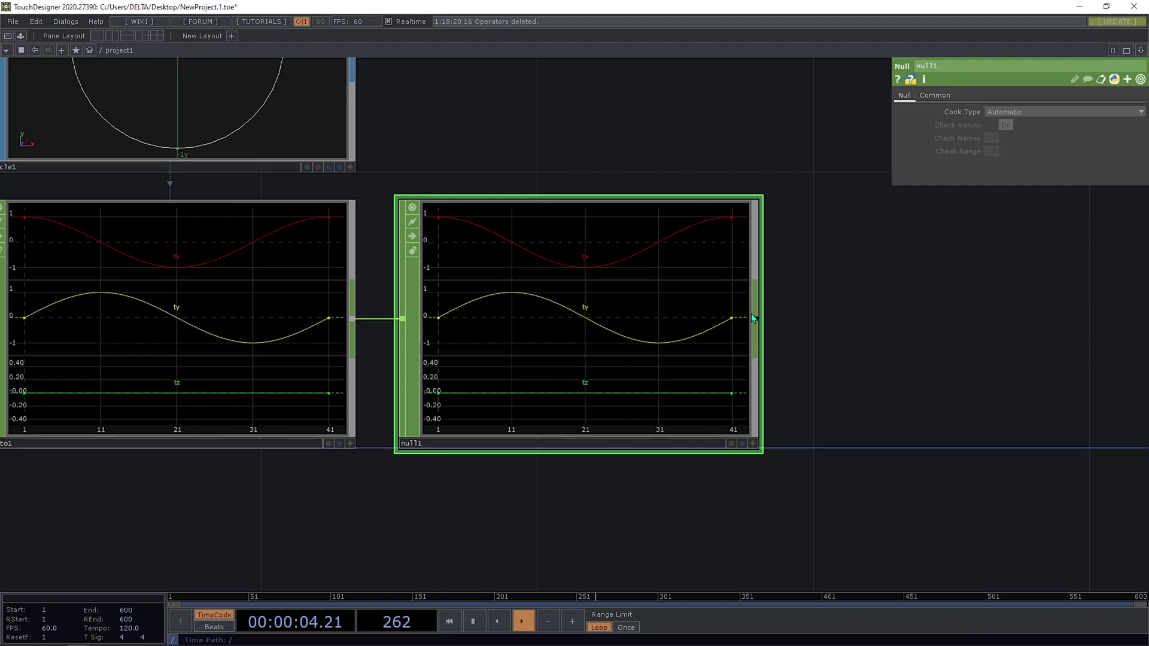
Create a CHOP to SOP from the Null CHOP's output and place it directly above the Null
click(755, 324)
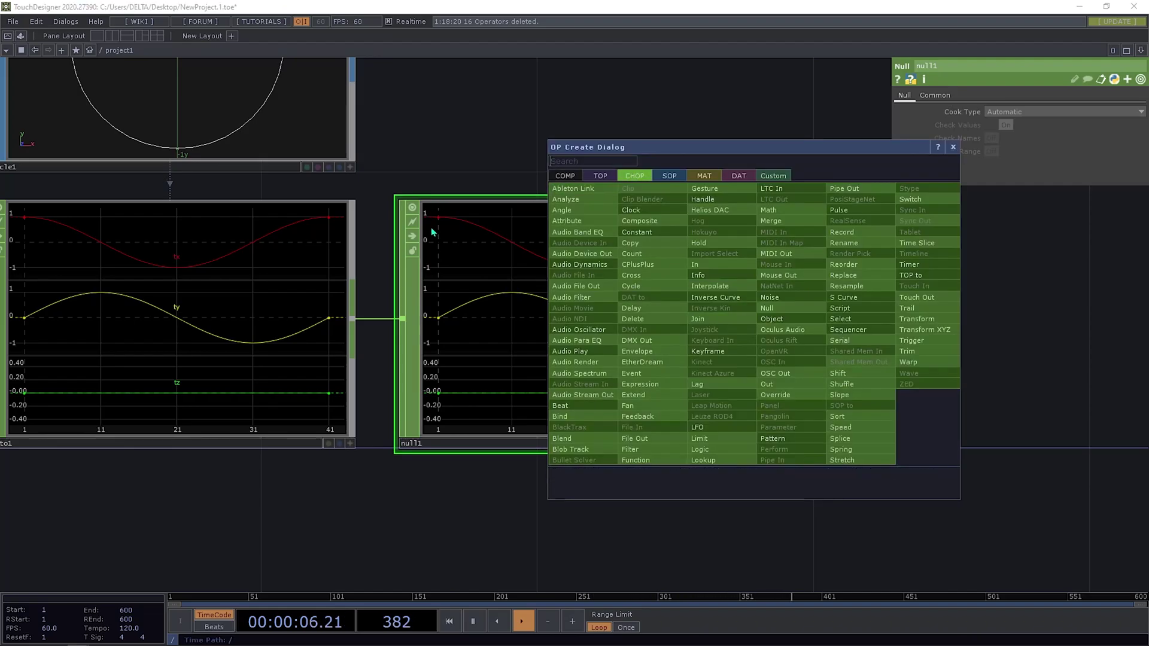
click(669, 176)
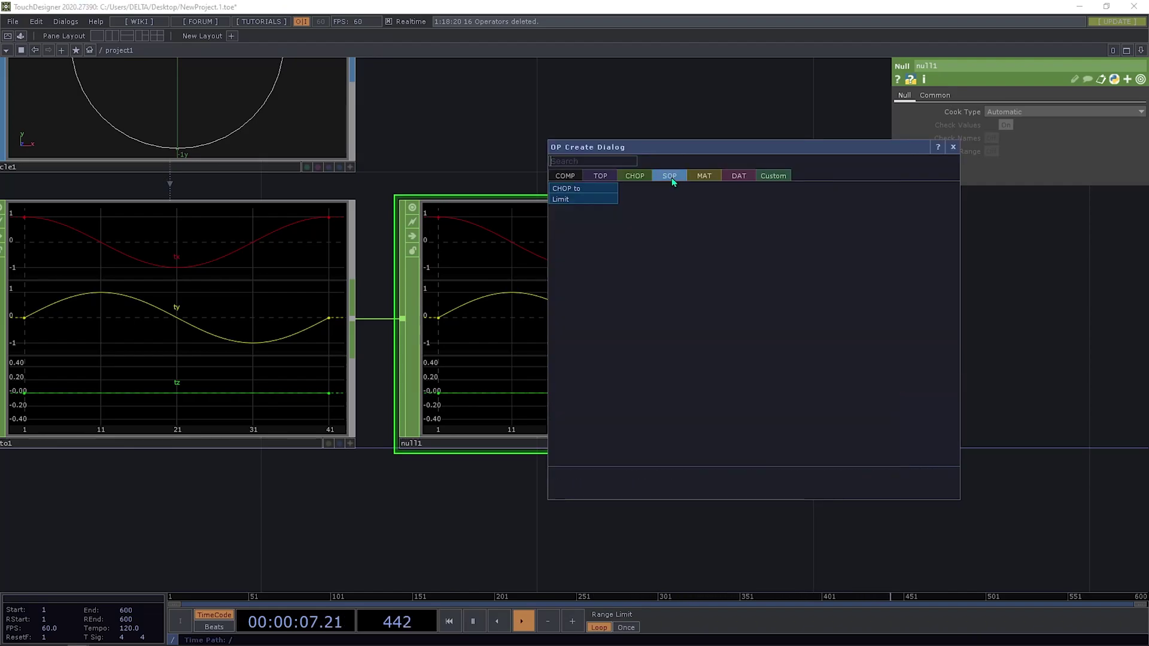
click(600, 193)
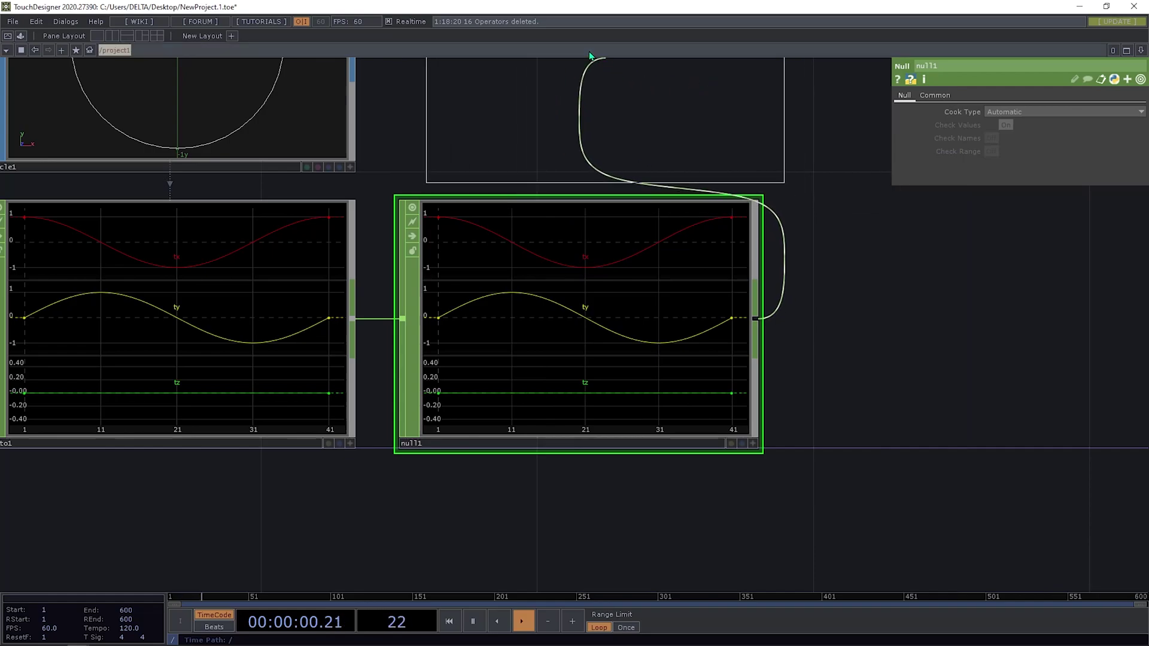
click(585, 99)
drag(779, 167, 790, 300)
drag(600, 231, 611, 203)
click(831, 292)
click(662, 410)
drag(602, 391, 598, 456)
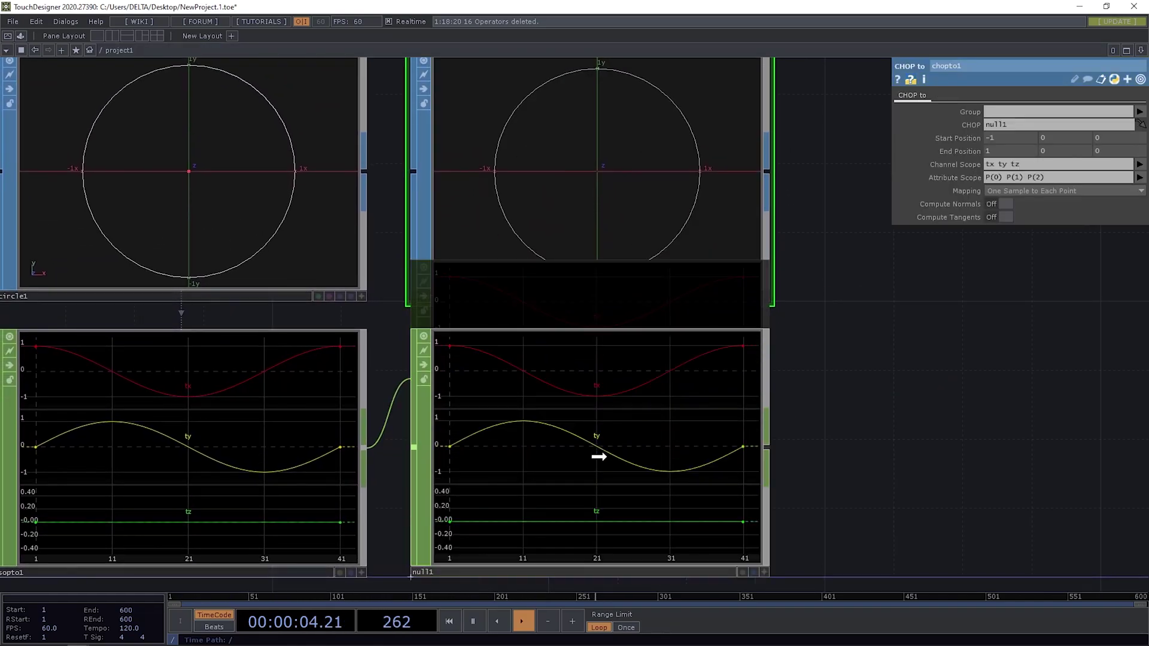
Compare the circle rebuilt by the CHOP to SOP with the original circle and the Null CHOP's channels
drag(862, 341, 619, 288)
scroll(706, 308, down, 2)
drag(706, 307, 729, 248)
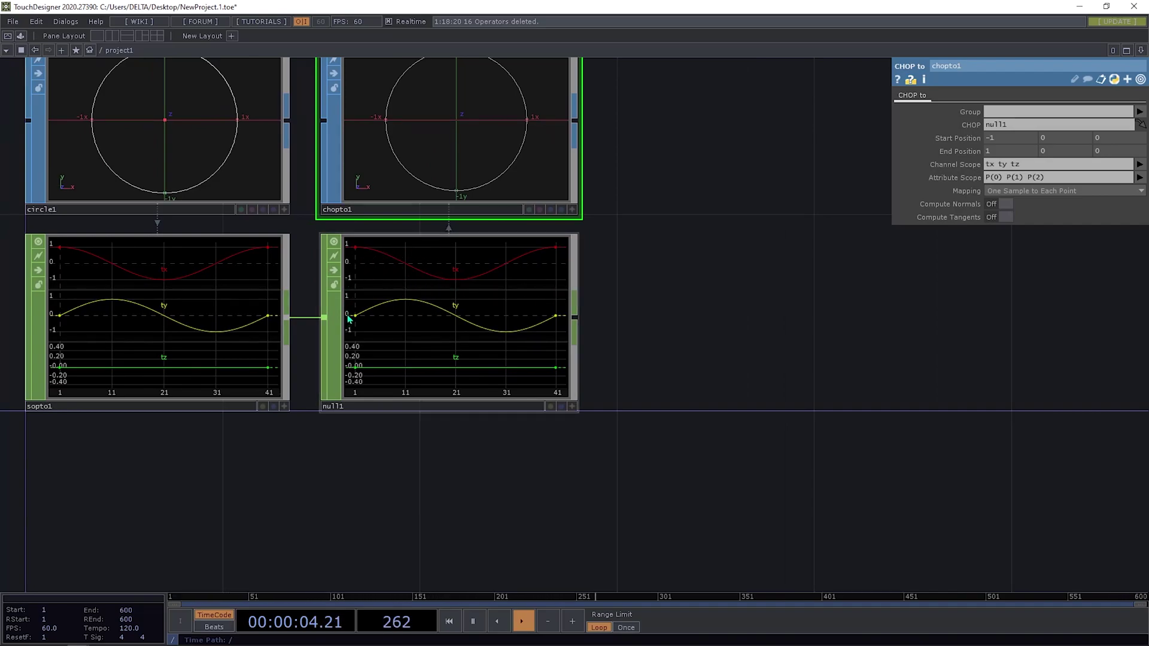
drag(895, 325, 635, 329)
drag(435, 327, 493, 408)
drag(657, 362, 720, 339)
drag(535, 351, 628, 341)
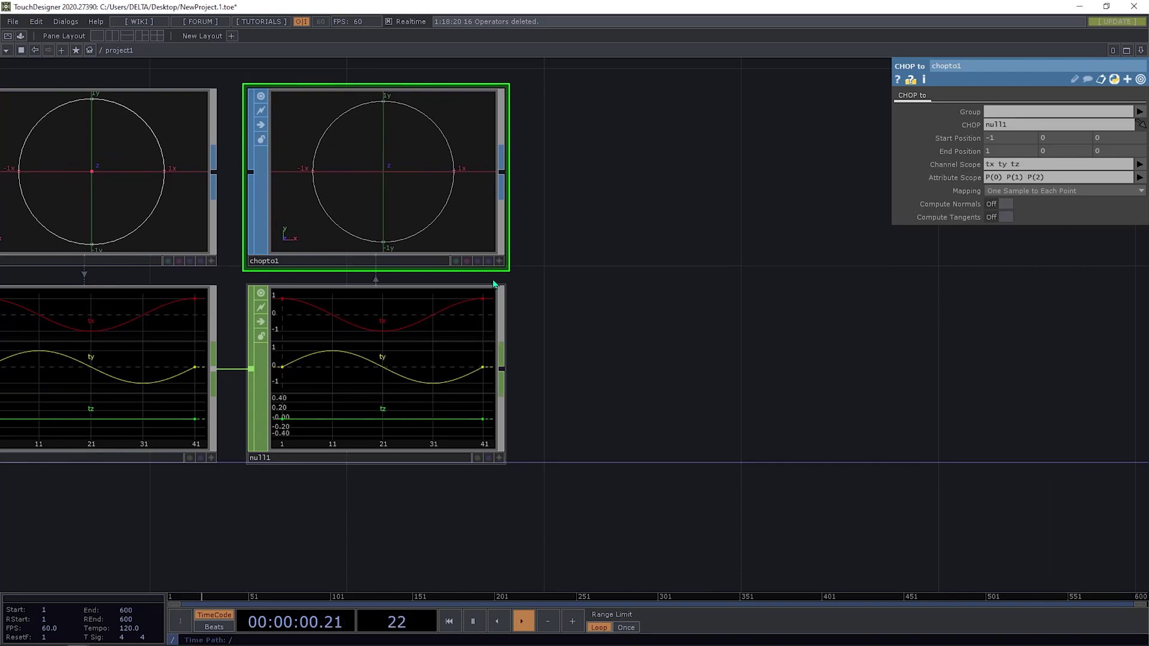
Switch to the browser article and read the Parametric Equations section with the circle's x and y formulas
drag(598, 226, 699, 284)
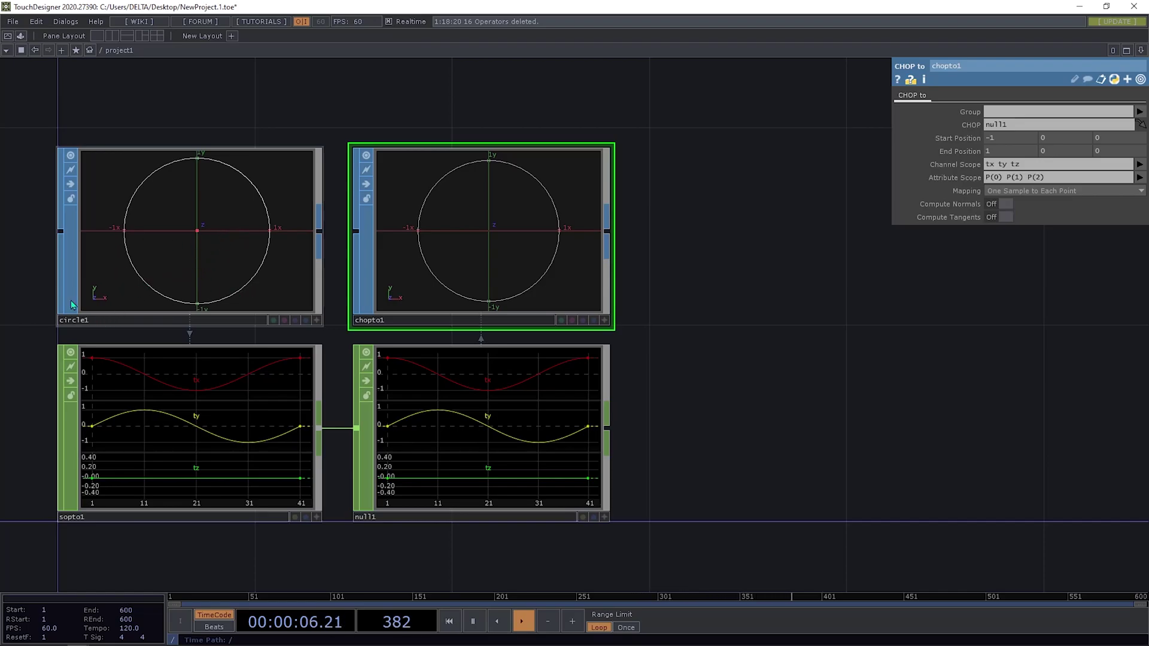
drag(823, 351, 423, 331)
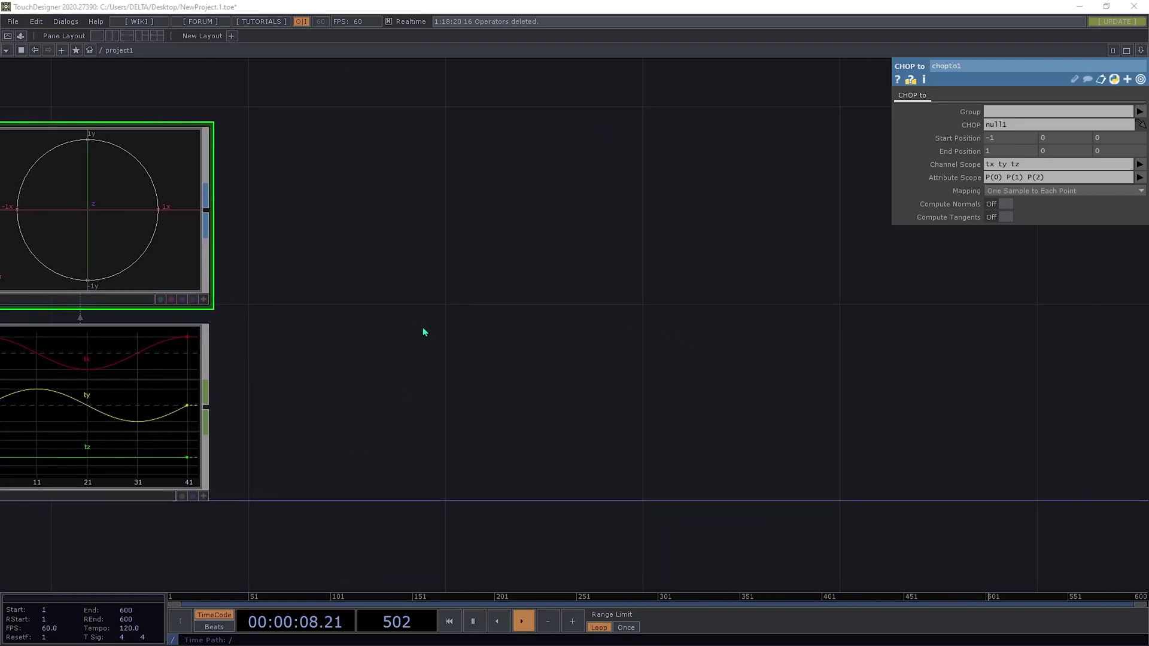
key(alt+Tab)
scroll(645, 296, down, 20)
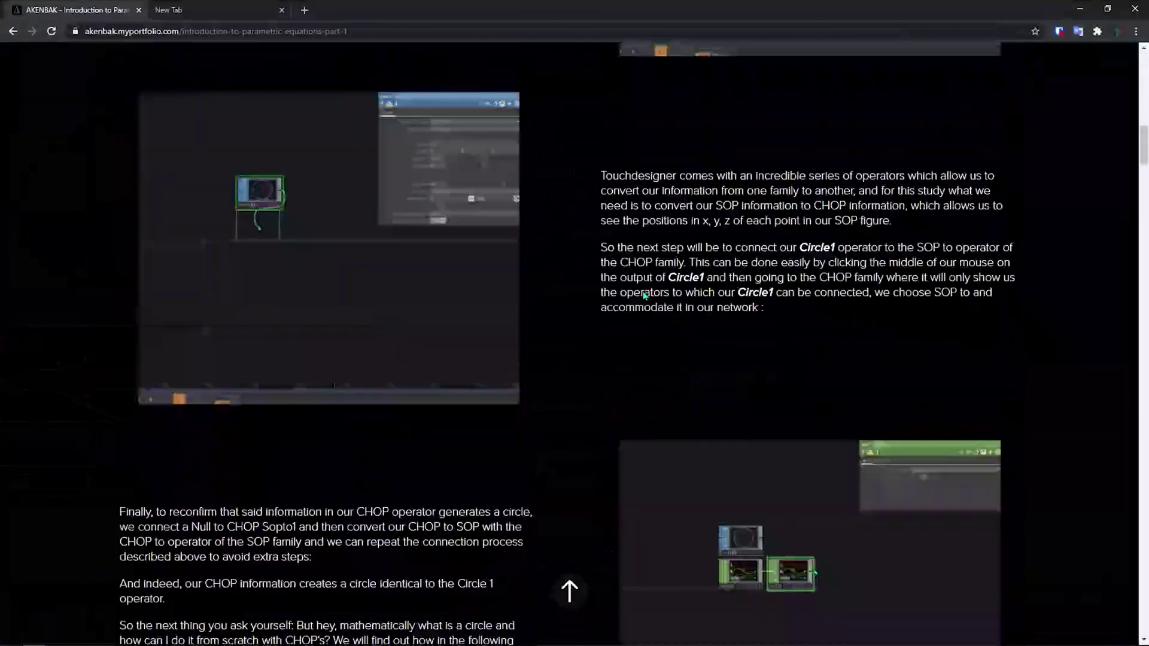
scroll(644, 296, down, 8)
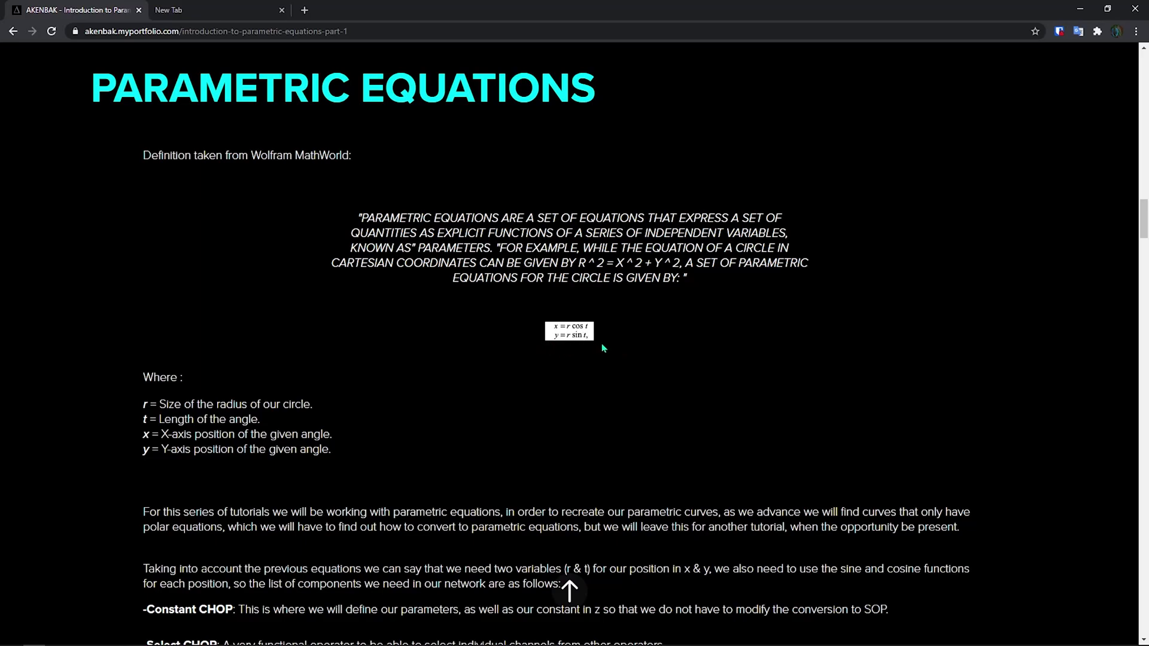
Compare the CHOP to SOP circle in TouchDesigner with the circle equations in the browser article
key(alt+Tab)
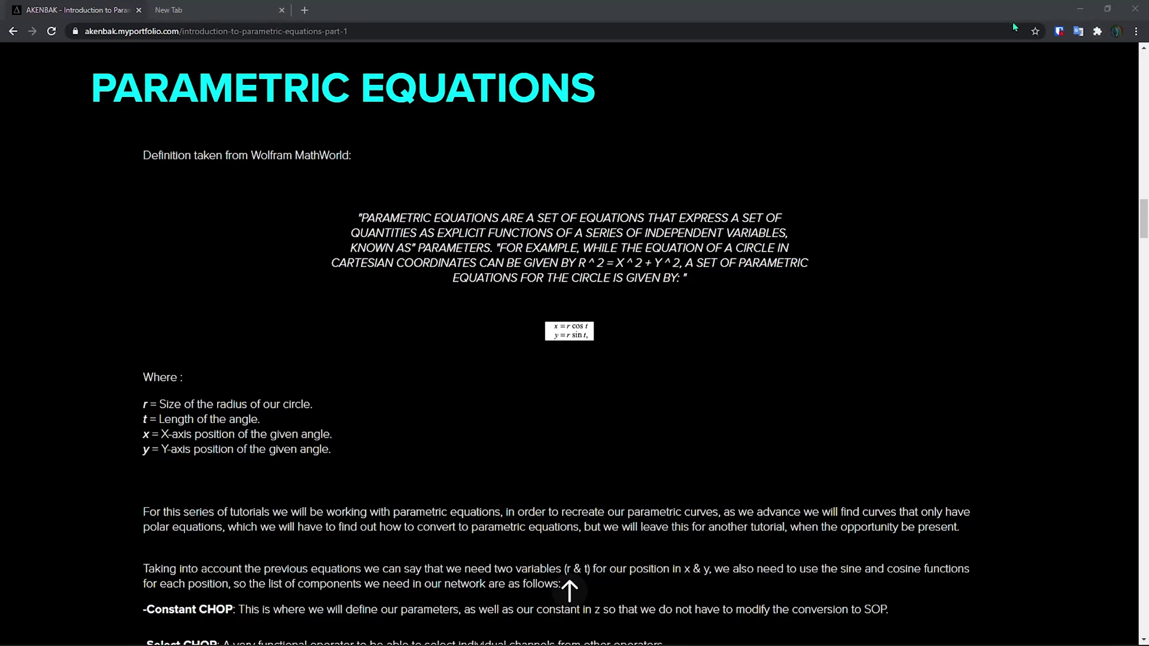
drag(775, 273, 742, 283)
drag(622, 338, 830, 324)
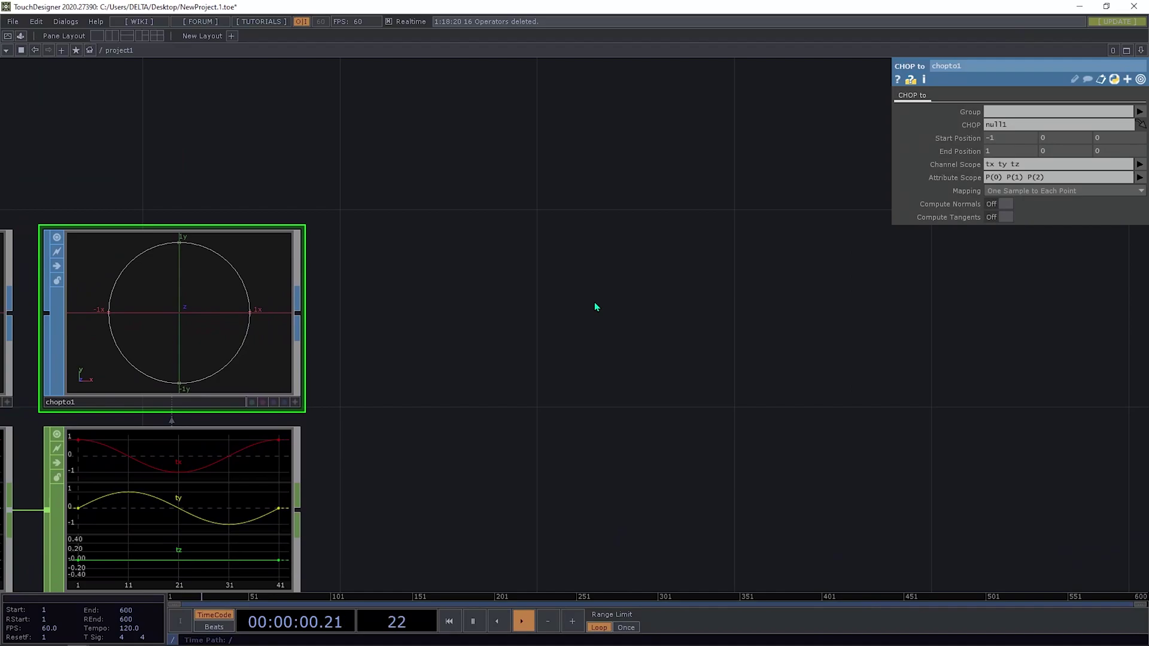
drag(595, 307, 650, 303)
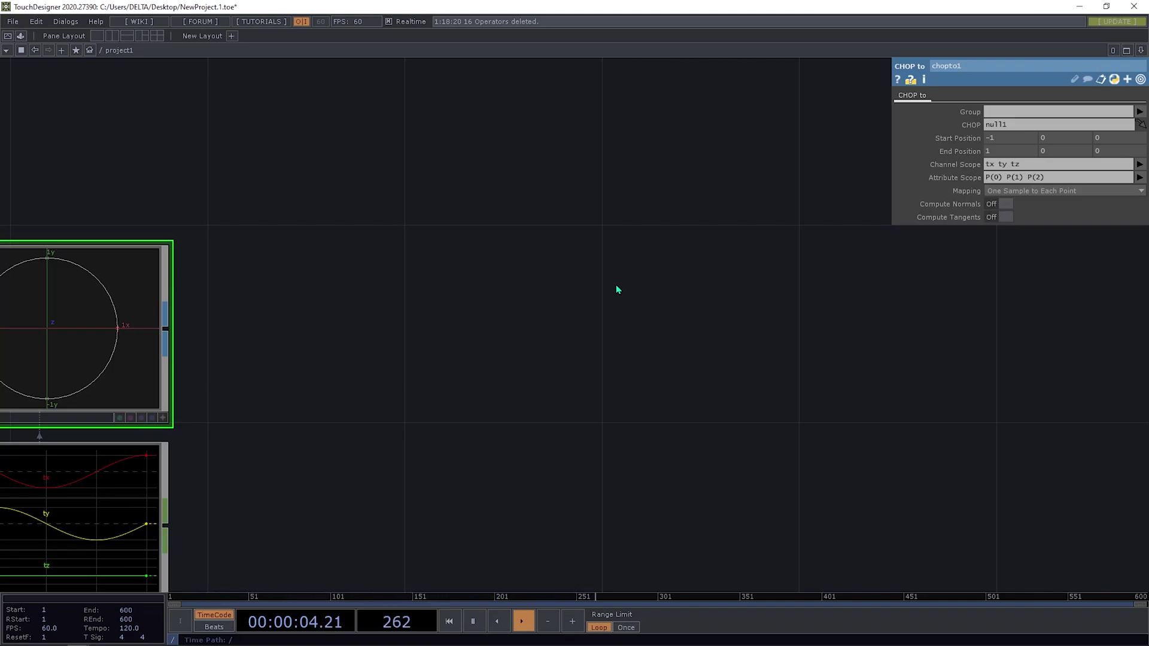
key(alt+Tab)
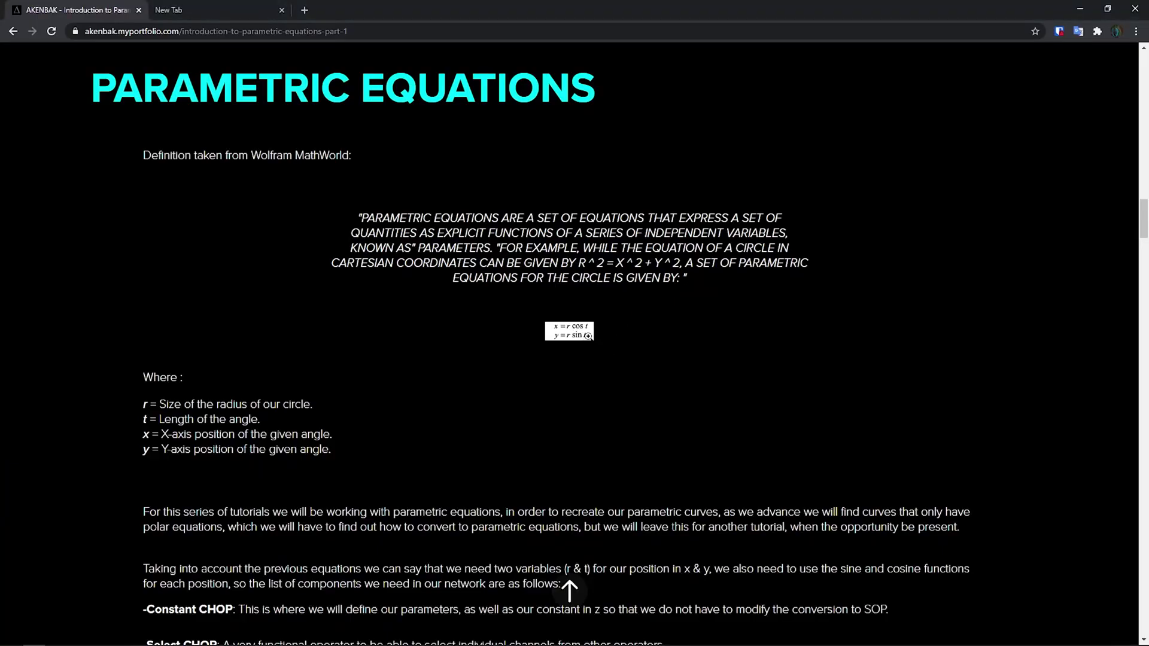
Switch back to TouchDesigner and check the original circle's Divisions parameter
key(alt+Tab)
drag(791, 289, 790, 331)
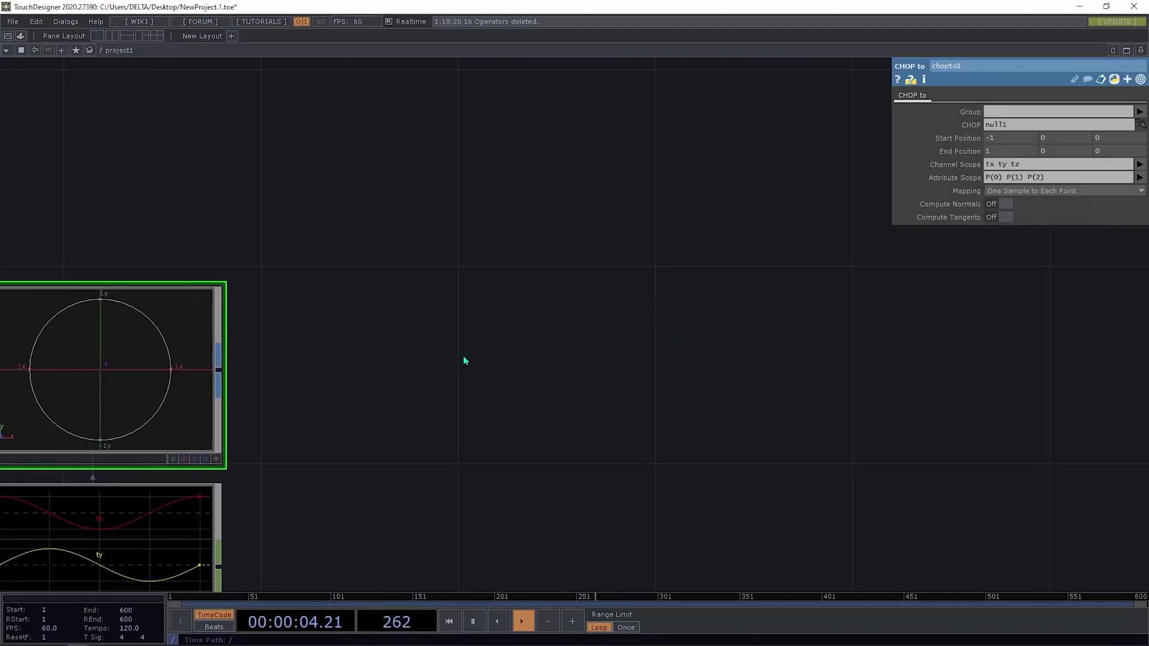
drag(346, 362, 708, 320)
drag(780, 317, 802, 238)
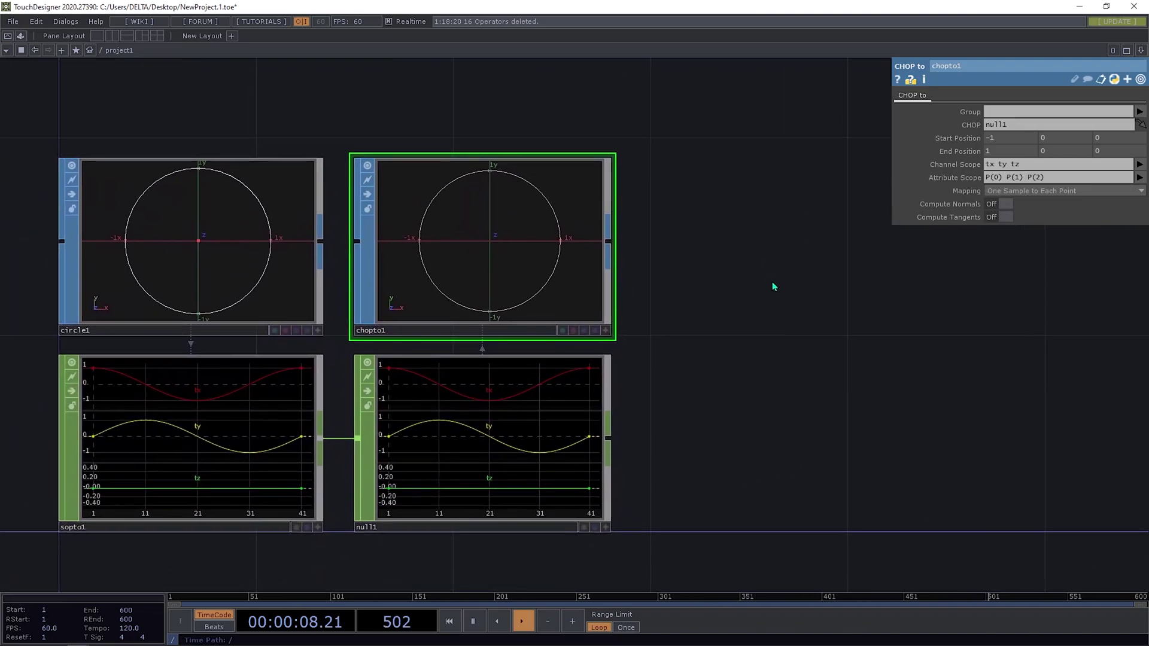
click(300, 228)
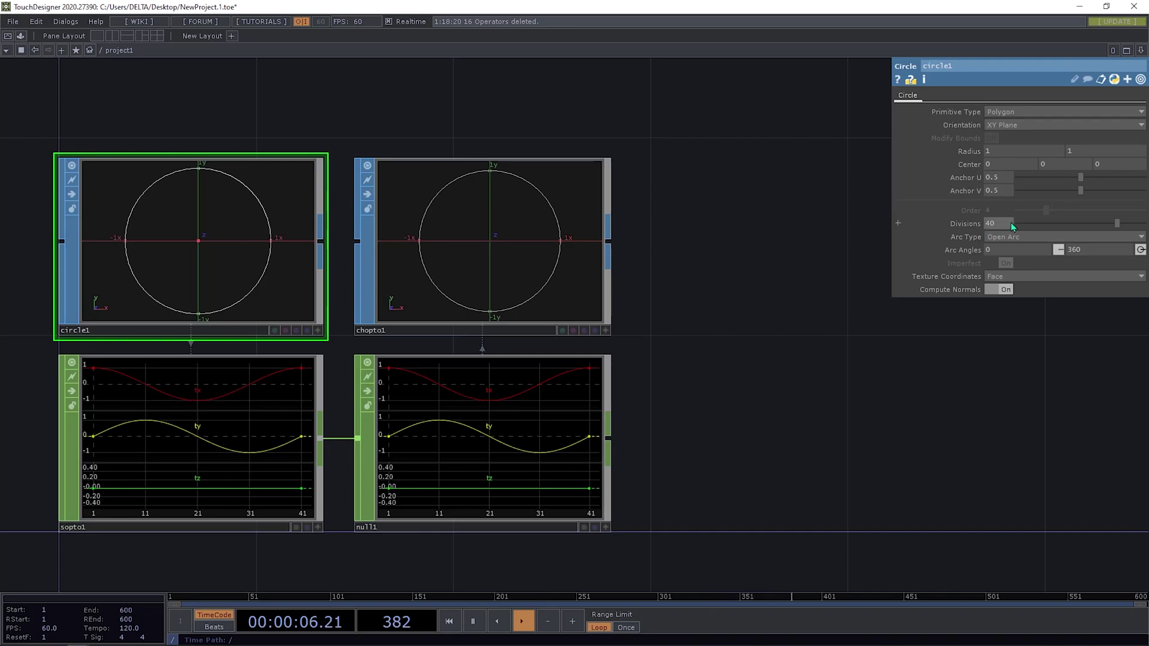
Create a Constant CHOP in the empty network area beside the CHOP to SOP
drag(761, 267, 689, 333)
drag(837, 321, 708, 333)
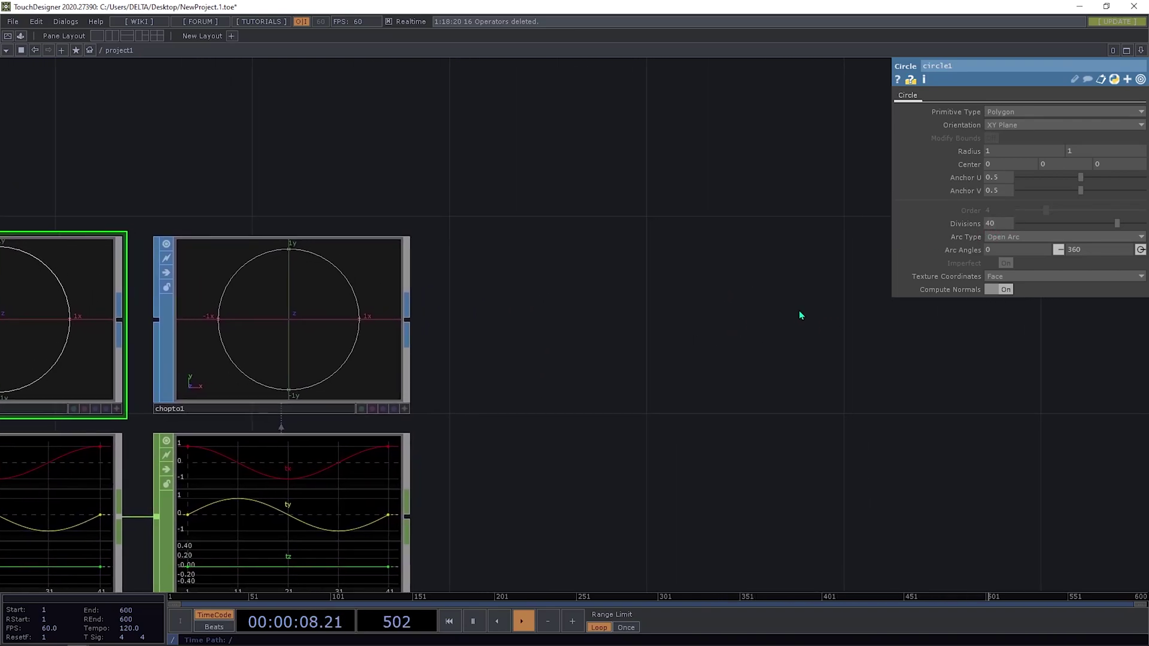
drag(533, 262, 407, 239)
drag(670, 335, 540, 349)
key(Tab)
text(c)
click(321, 223)
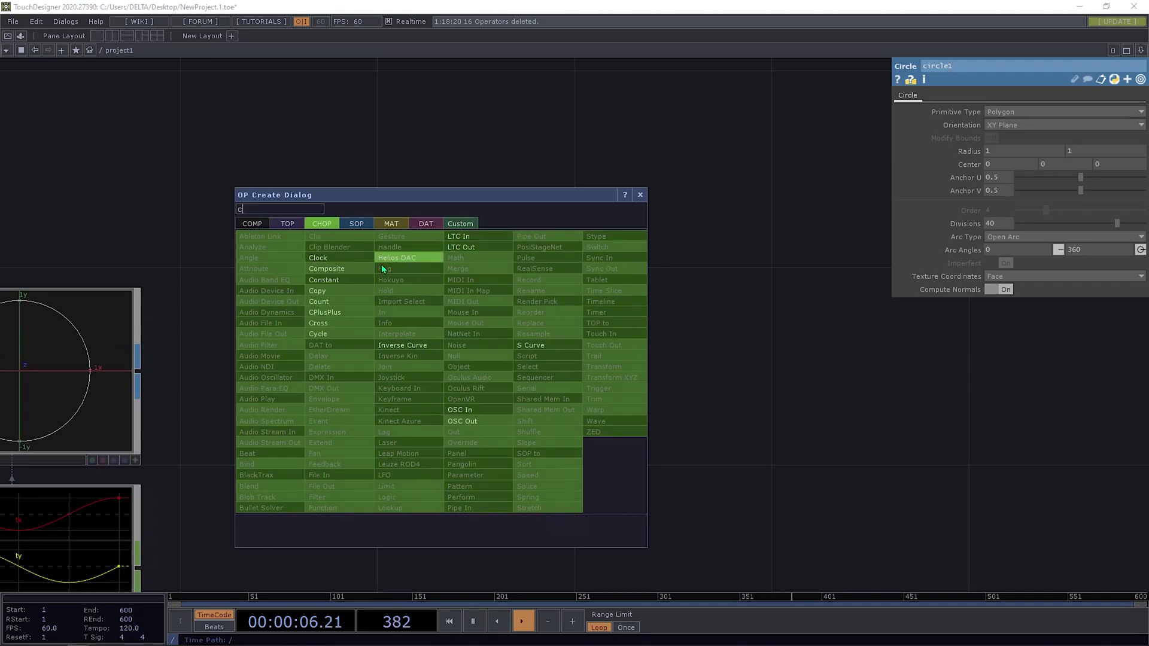
click(336, 280)
click(497, 360)
Name the Constant CHOP's first channel samples and set its value to 40
click(1023, 111)
text(samples)
key(Return)
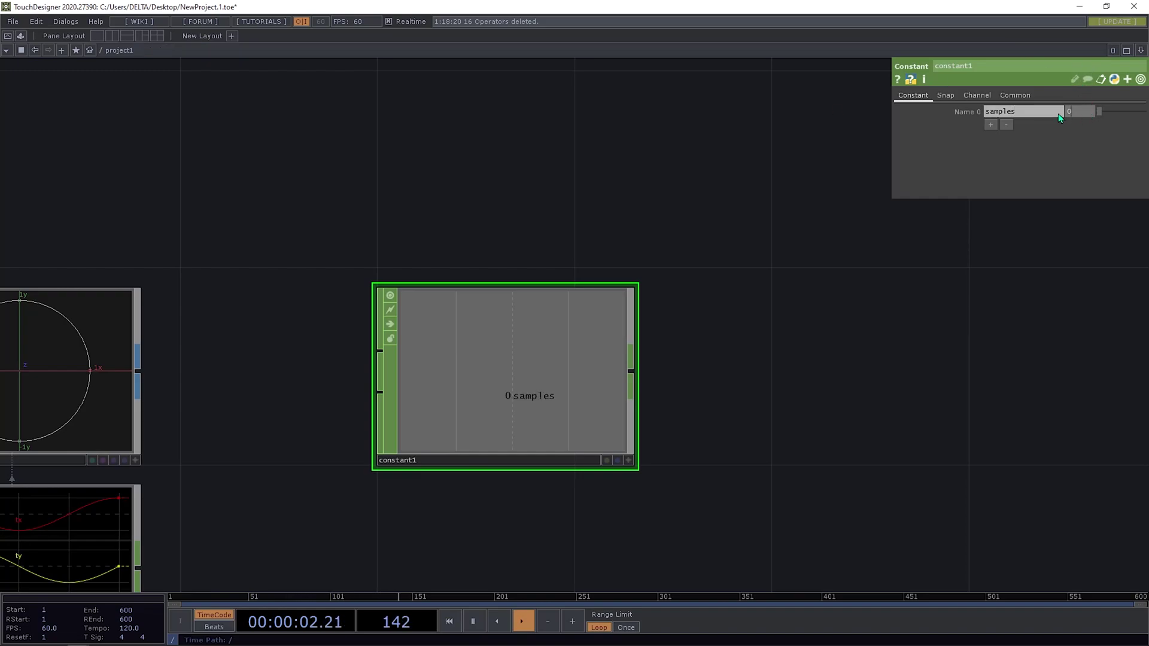
text(40)
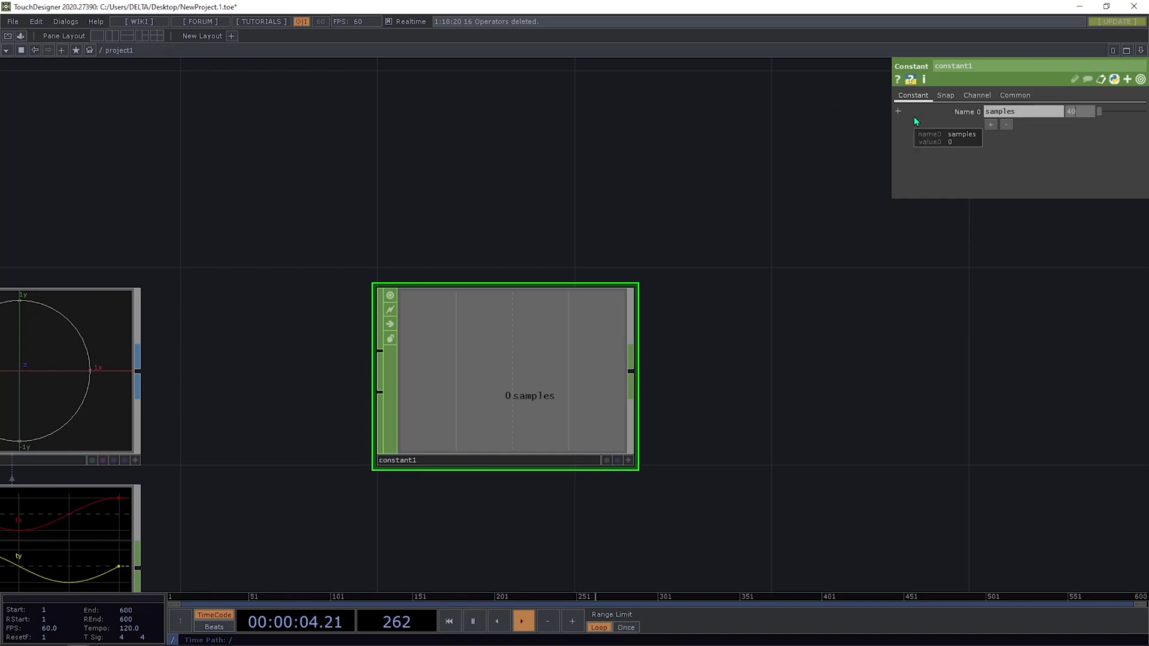
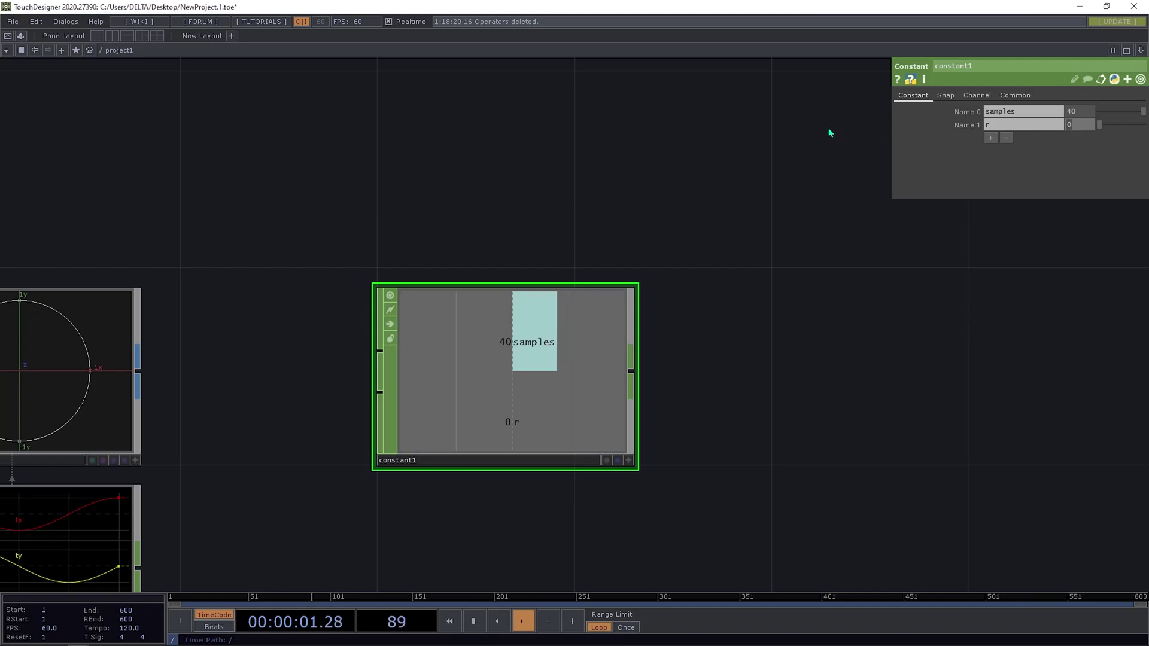
Give the Constant CHOP a second channel named r with a value of 1
text(1)
key(Return)
drag(757, 297, 756, 121)
drag(748, 340, 878, 384)
drag(739, 408, 655, 397)
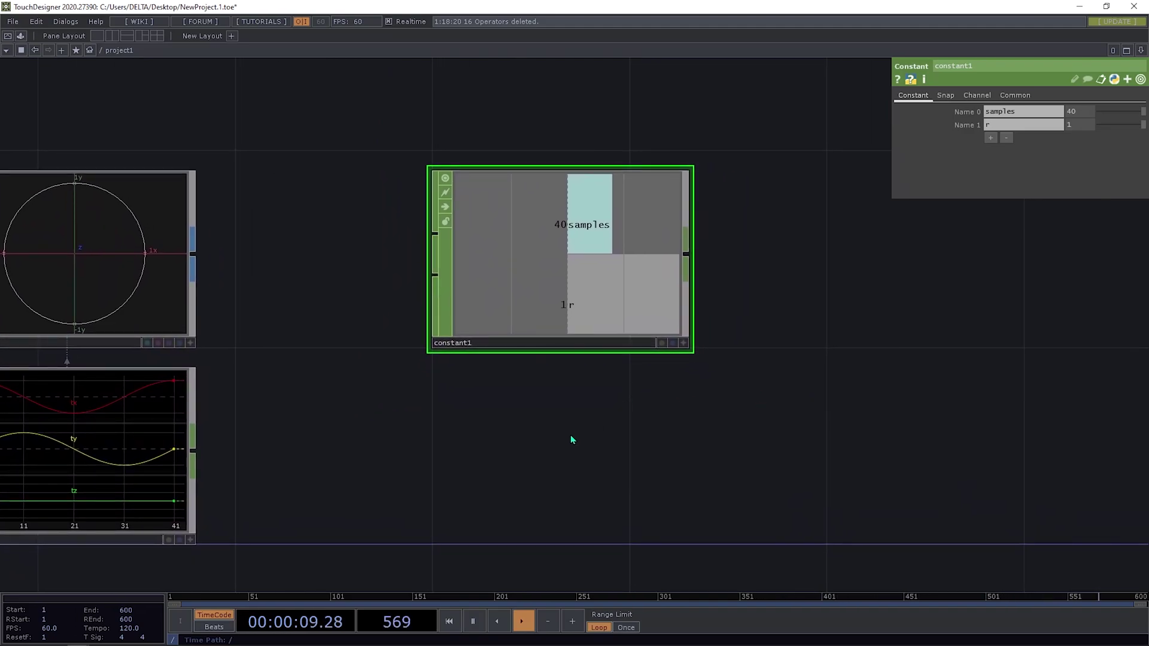
Recheck the circle equations in the browser article and add a Pattern CHOP directly below the Constant CHOP in TouchDesigner
key(alt+Tab)
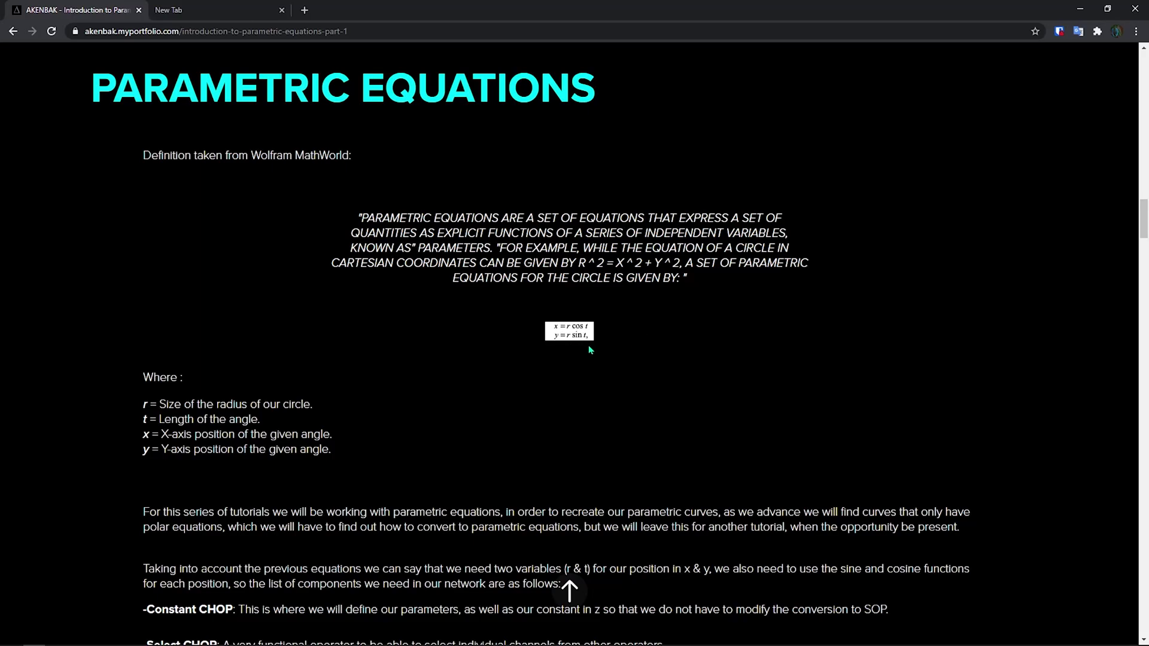
key(alt+Tab)
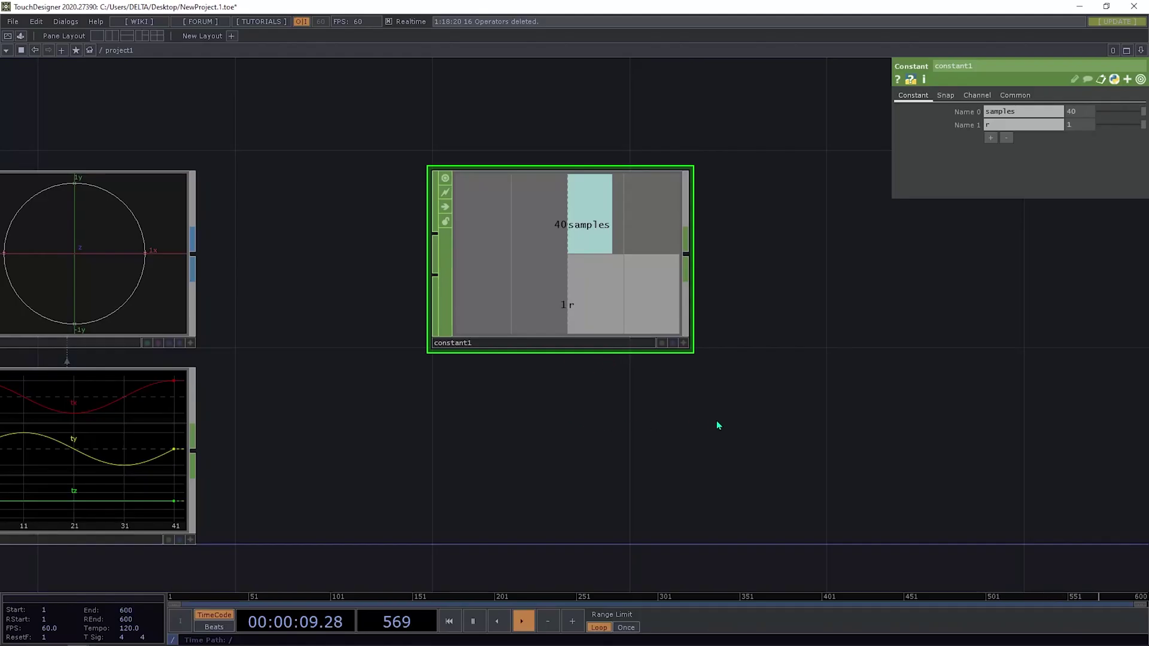
key(Tab)
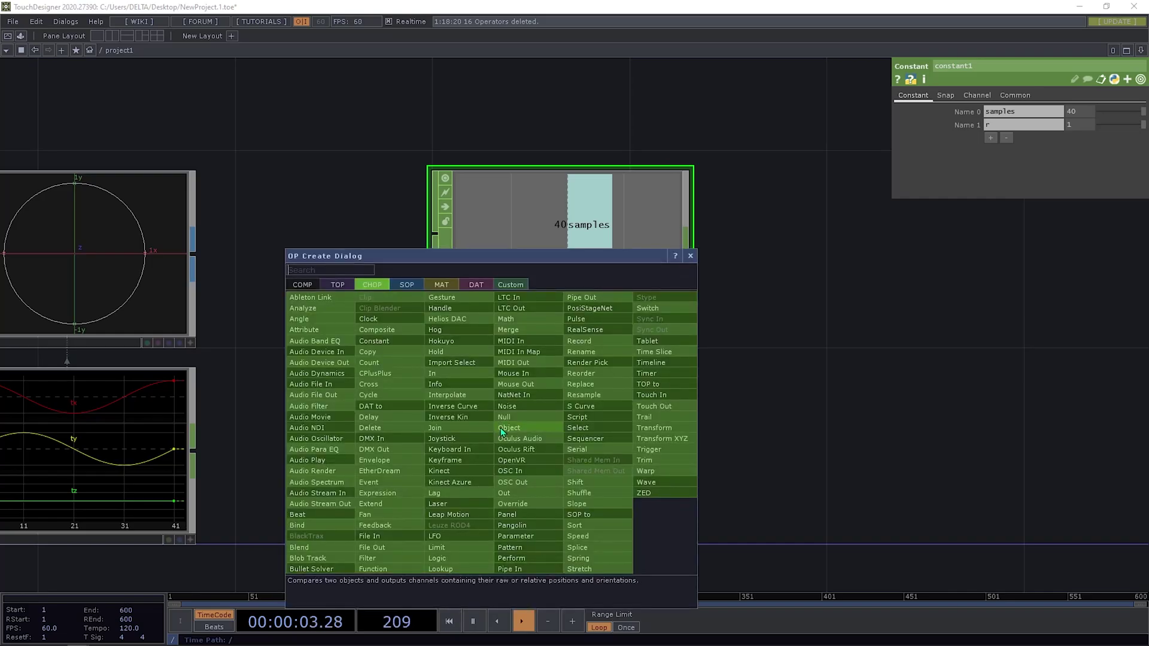
text(pat)
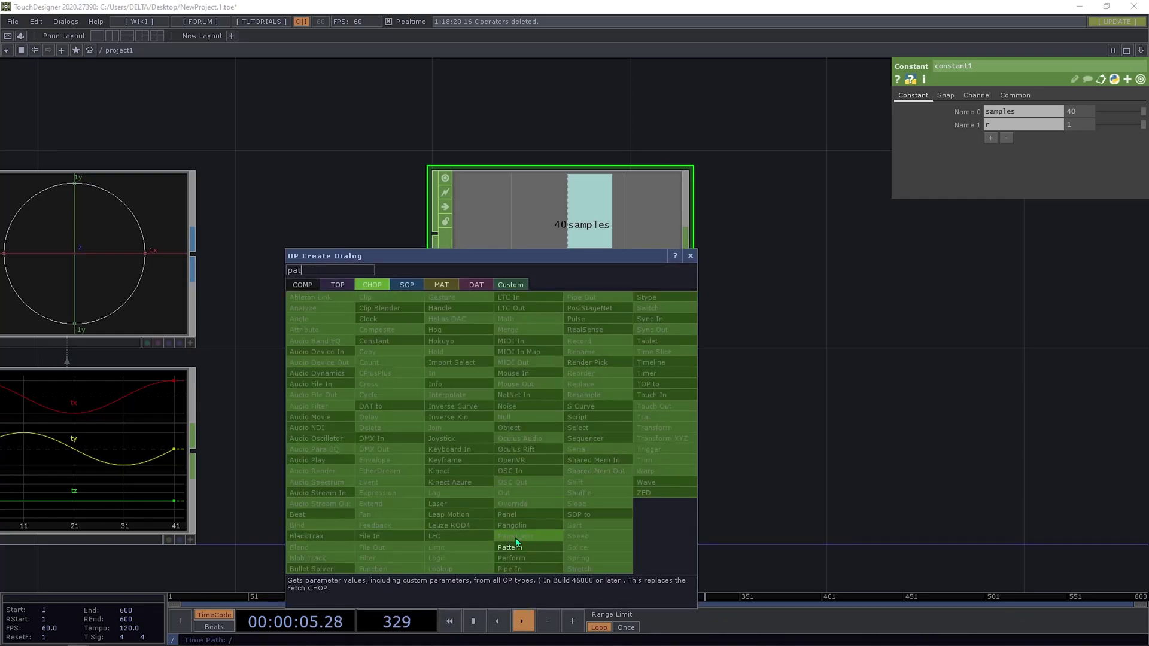
click(518, 551)
click(548, 454)
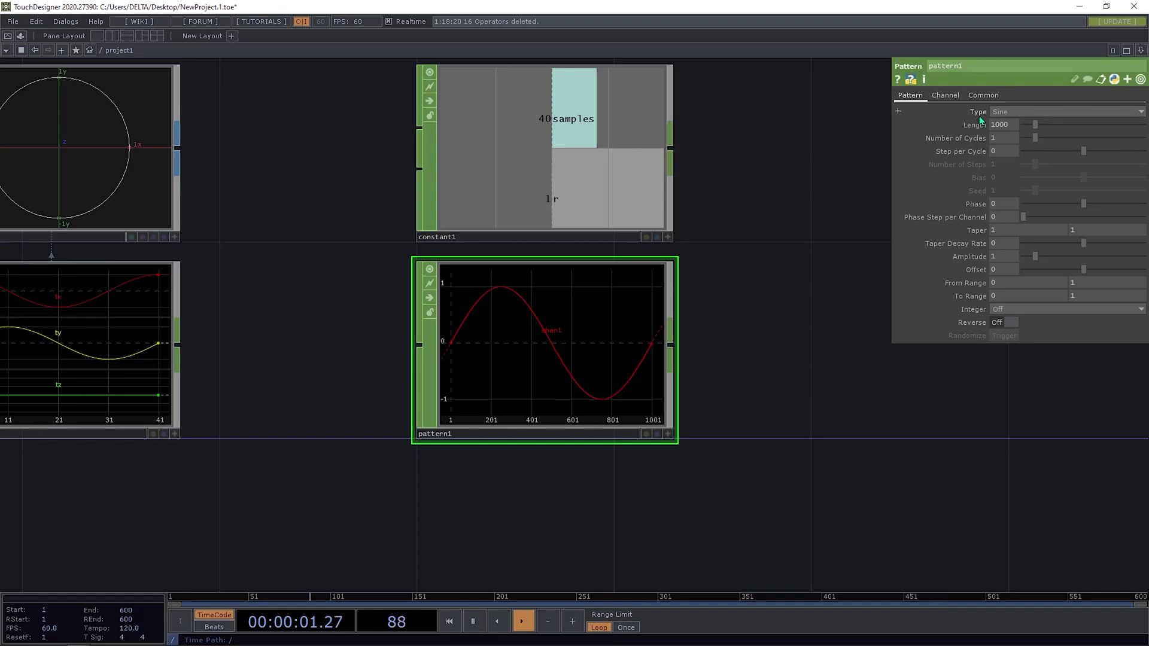
Set the Pattern CHOP's type to Ramp and compare its curve with the Null CHOP's channels
click(1014, 111)
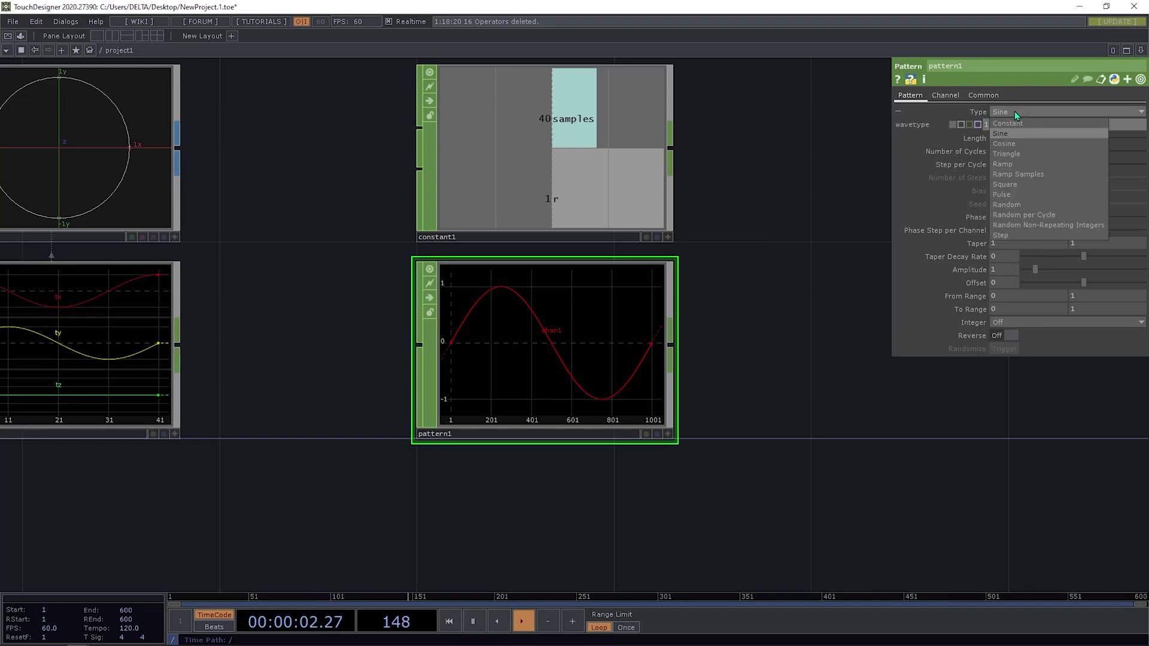
click(1024, 163)
drag(795, 189, 854, 254)
drag(837, 204, 926, 209)
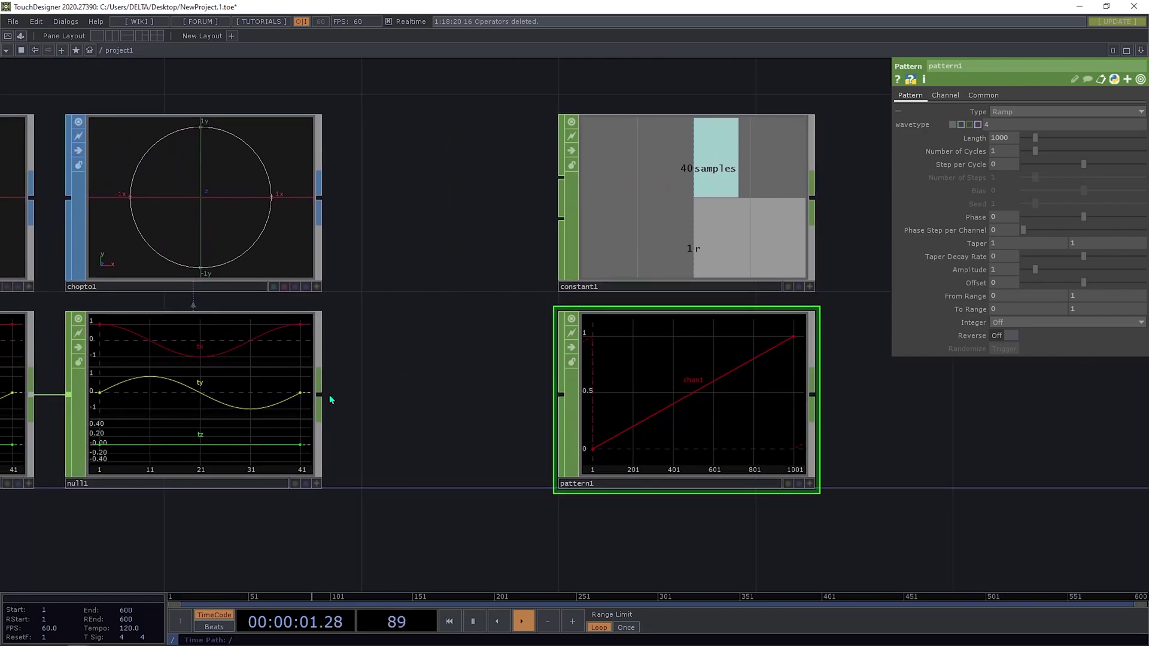
drag(411, 374, 560, 397)
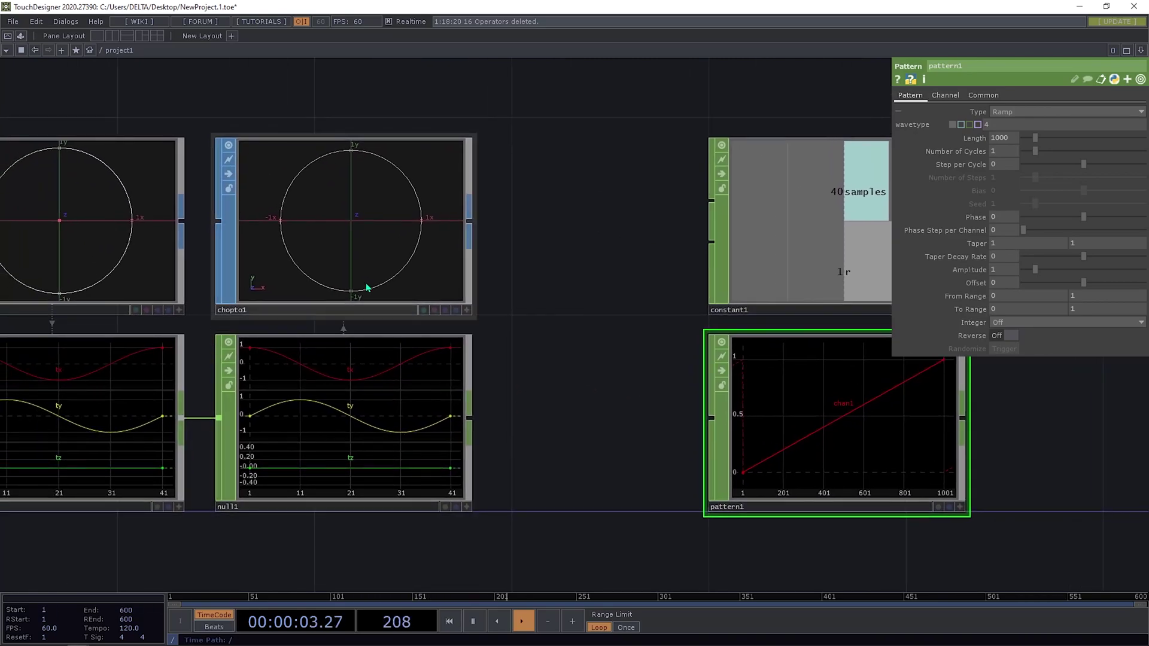
drag(495, 333, 387, 363)
drag(322, 336, 240, 340)
Link the Pattern CHOP's Length to the Constant CHOP's samples channel through a CHOP reference
click(704, 318)
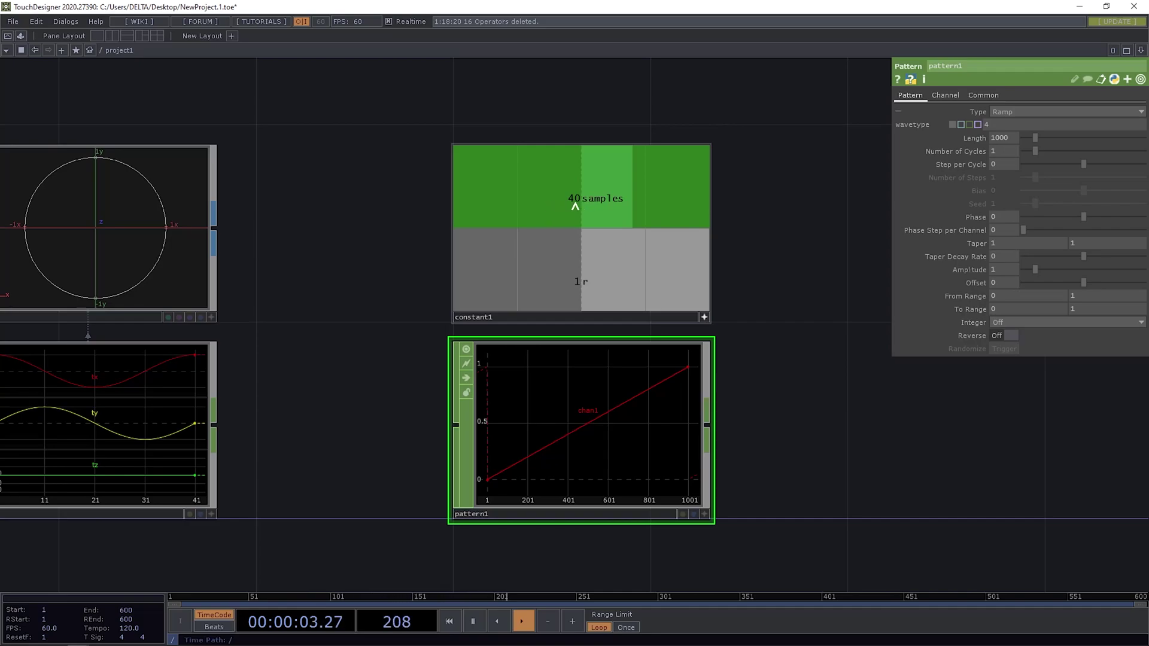
drag(626, 199, 1006, 139)
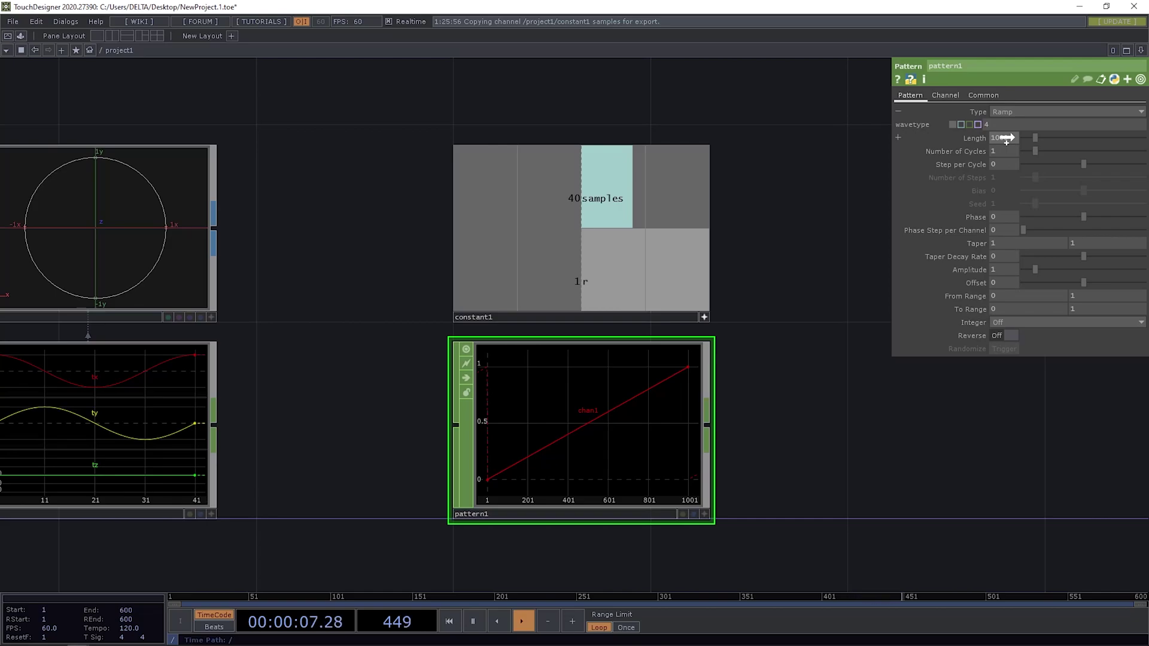
drag(1003, 138, 1003, 139)
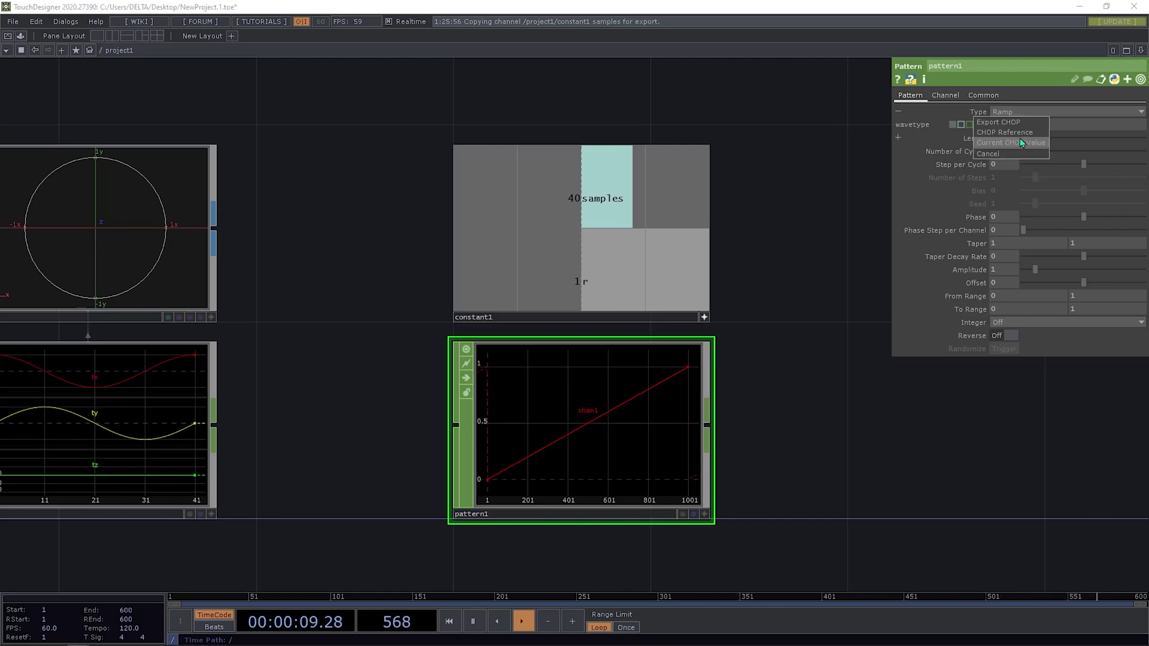
click(1041, 143)
drag(758, 241, 723, 241)
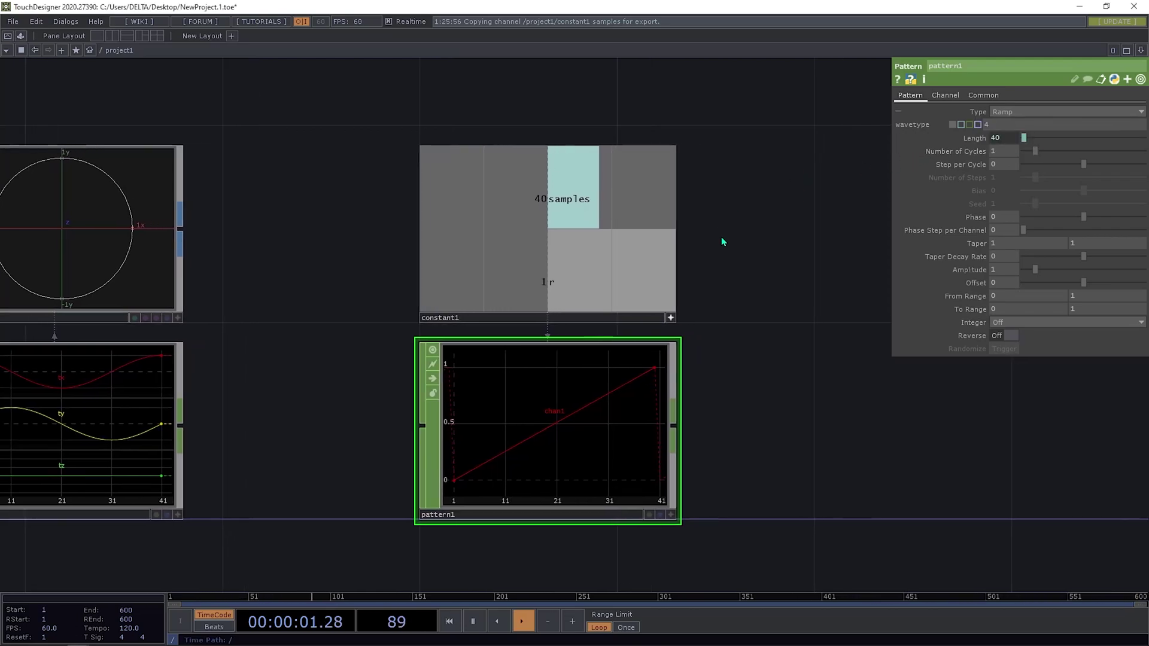
drag(740, 296, 713, 330)
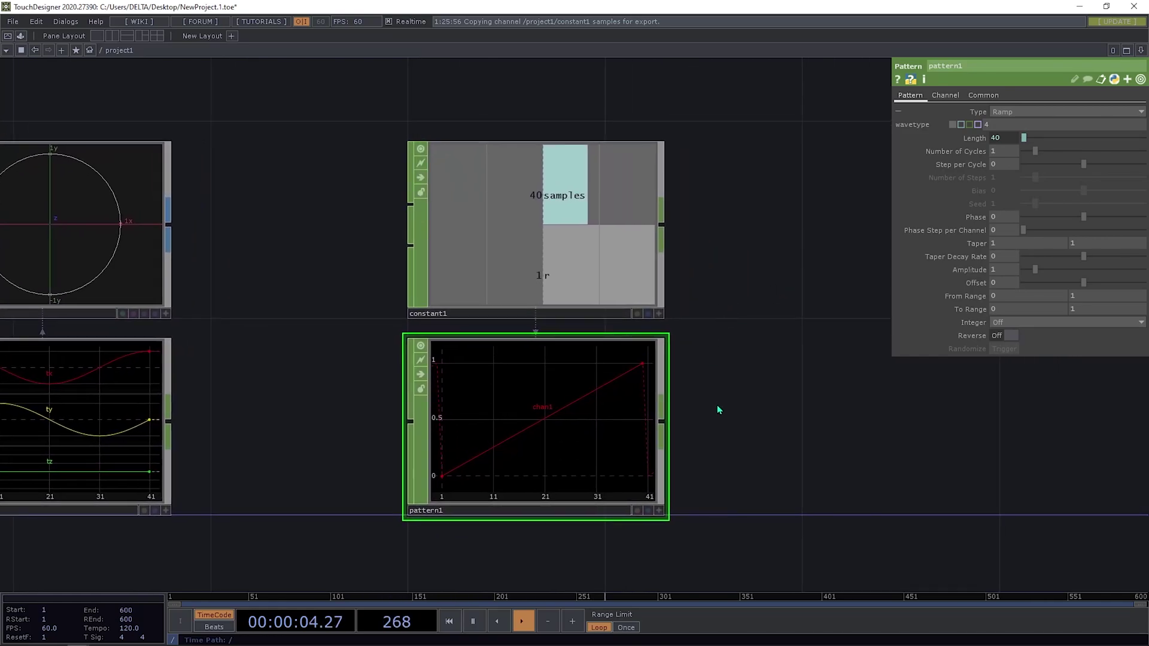
Rename the Pattern CHOP's channel to t
click(952, 98)
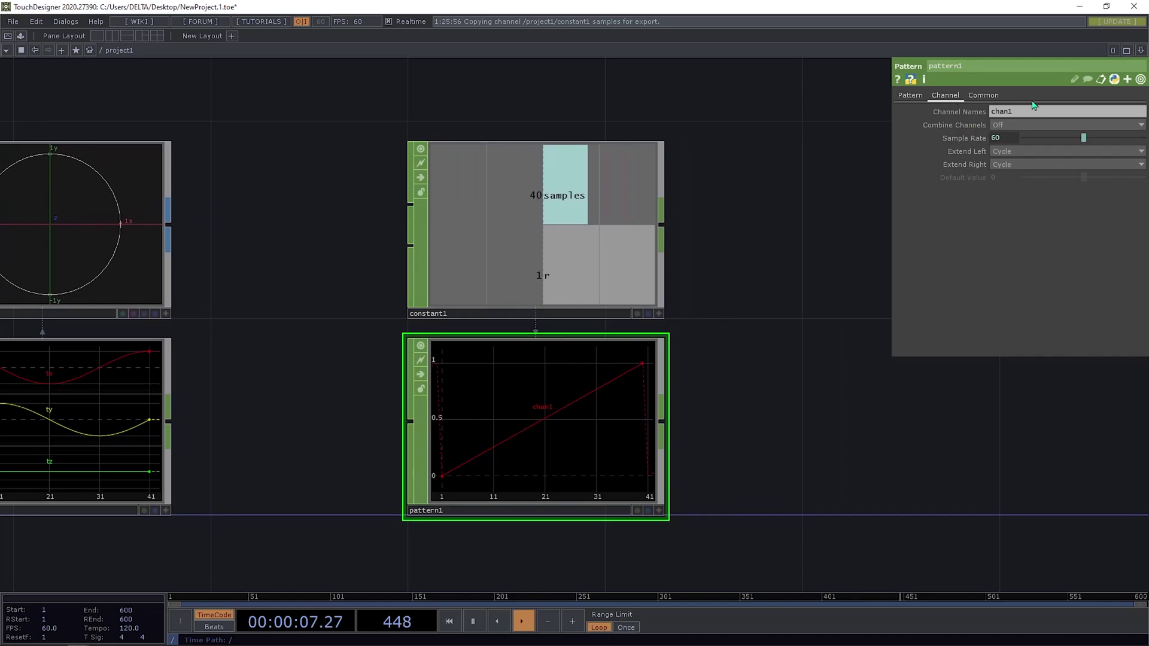
text(t)
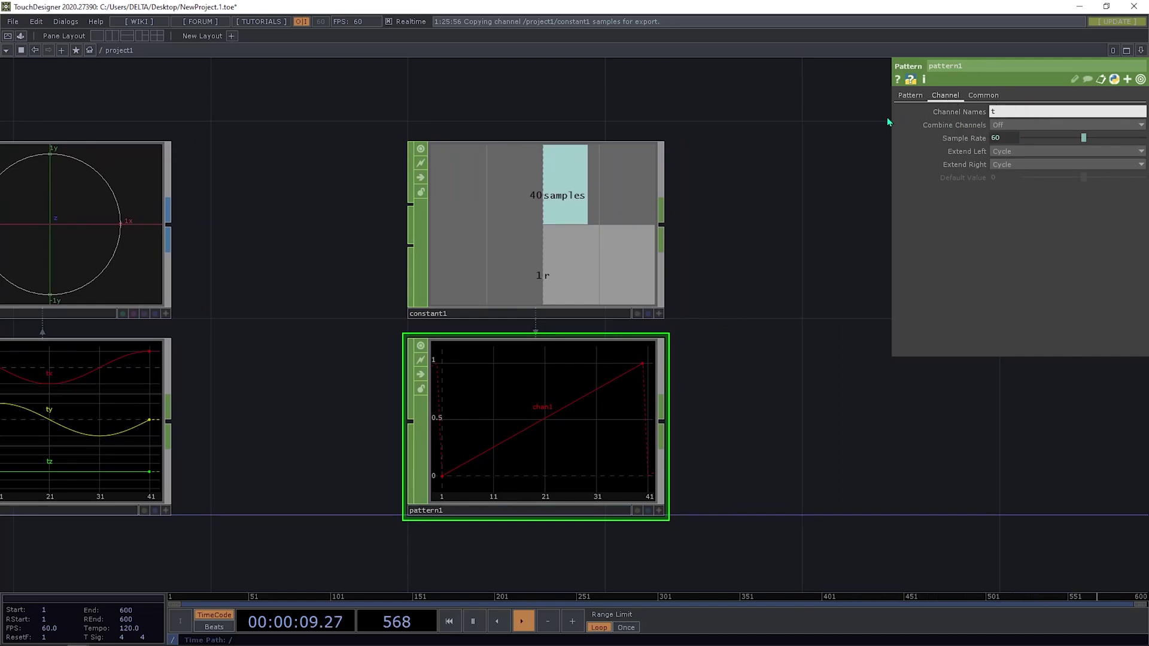
key(Return)
drag(740, 368, 741, 303)
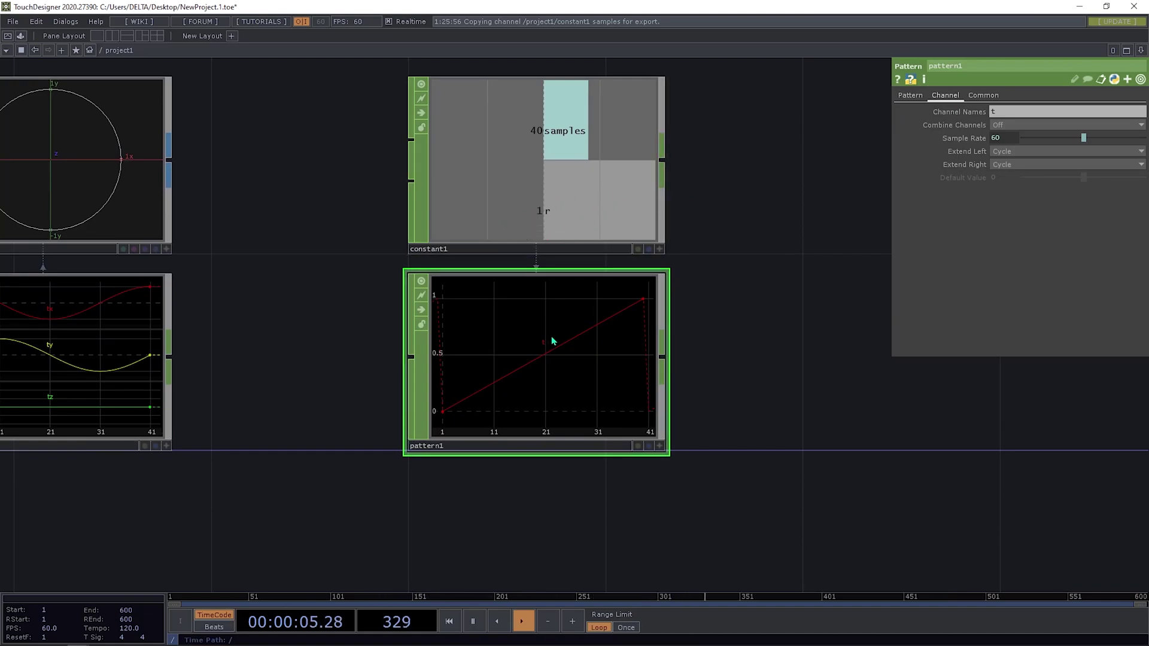
Add a Function CHOP connected to the output of the Pattern CHOP
drag(767, 331, 602, 343)
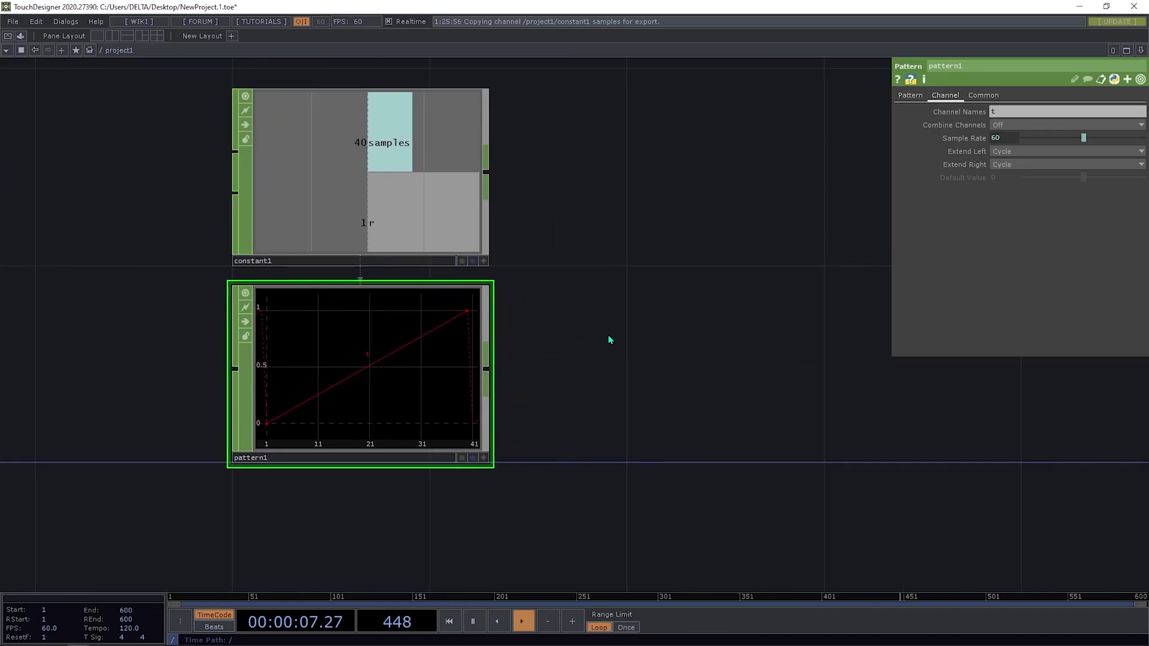
right_click(488, 372)
text(fun)
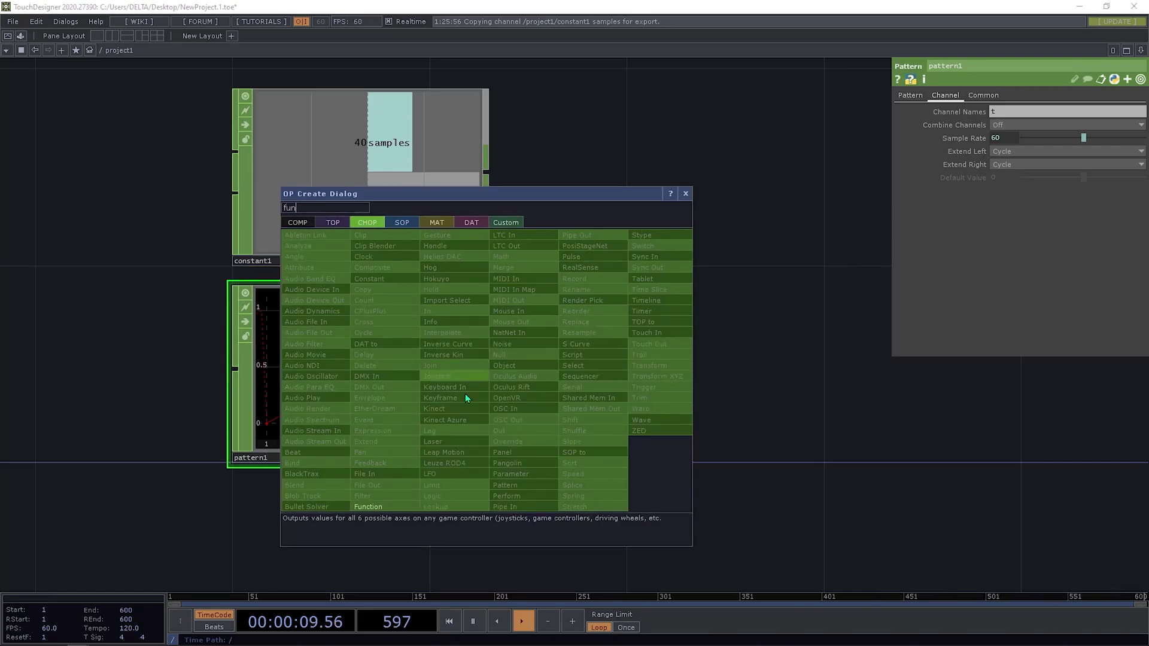
click(371, 507)
click(650, 306)
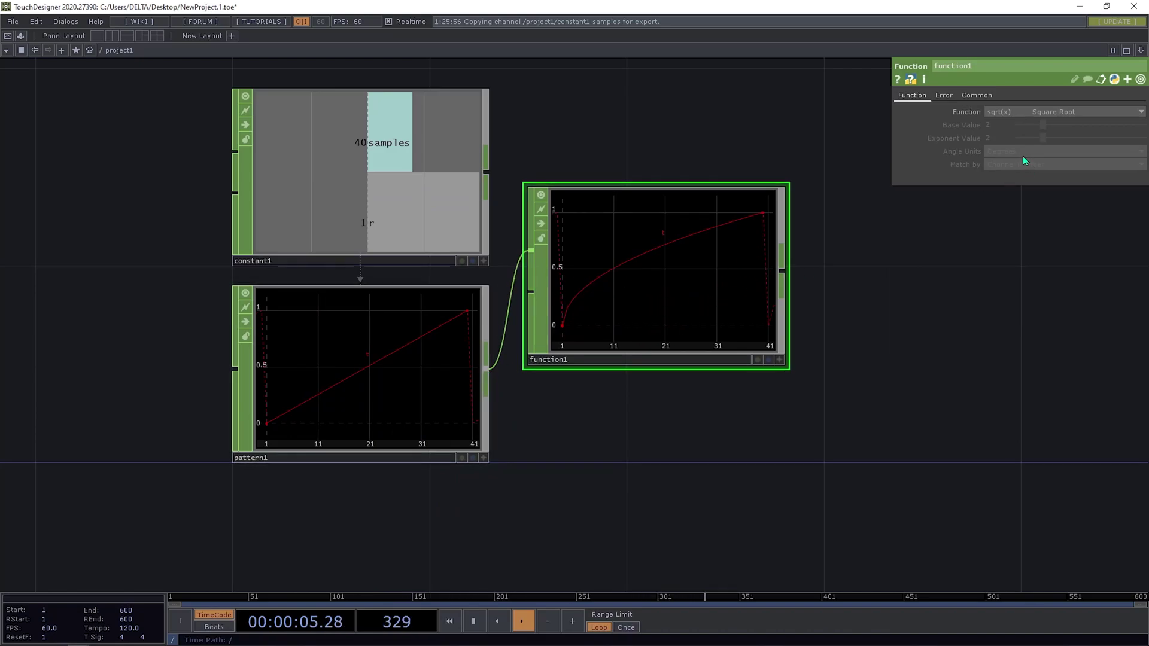
Set the Function CHOP to Cosine with its angle units in Cycles
click(1046, 111)
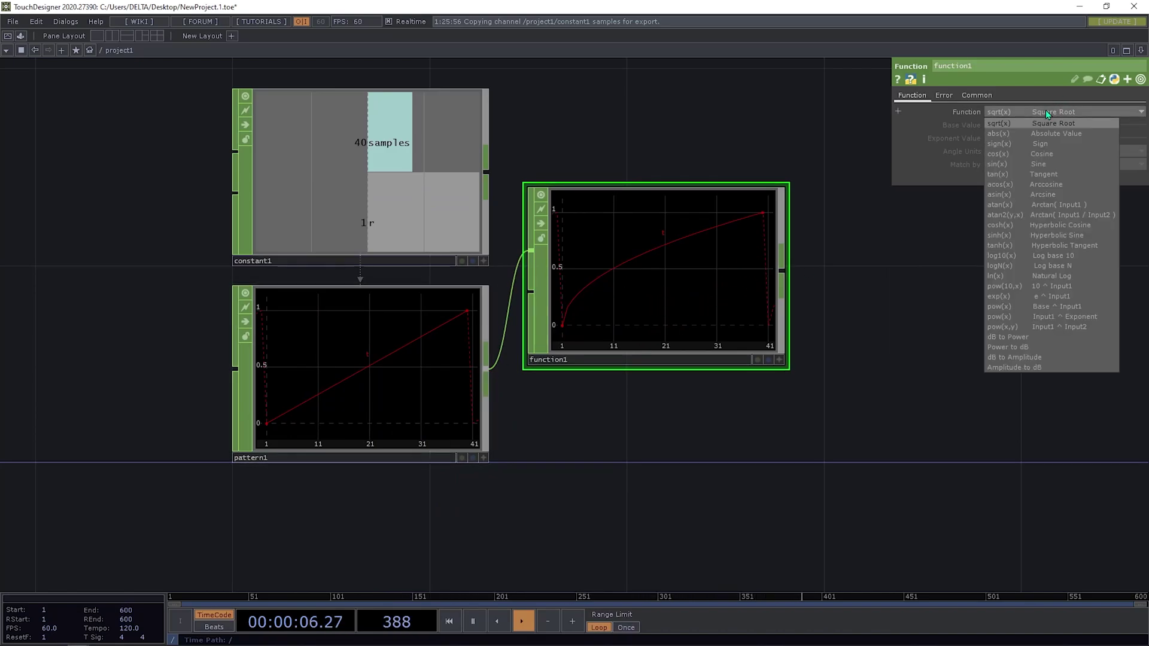
click(1041, 157)
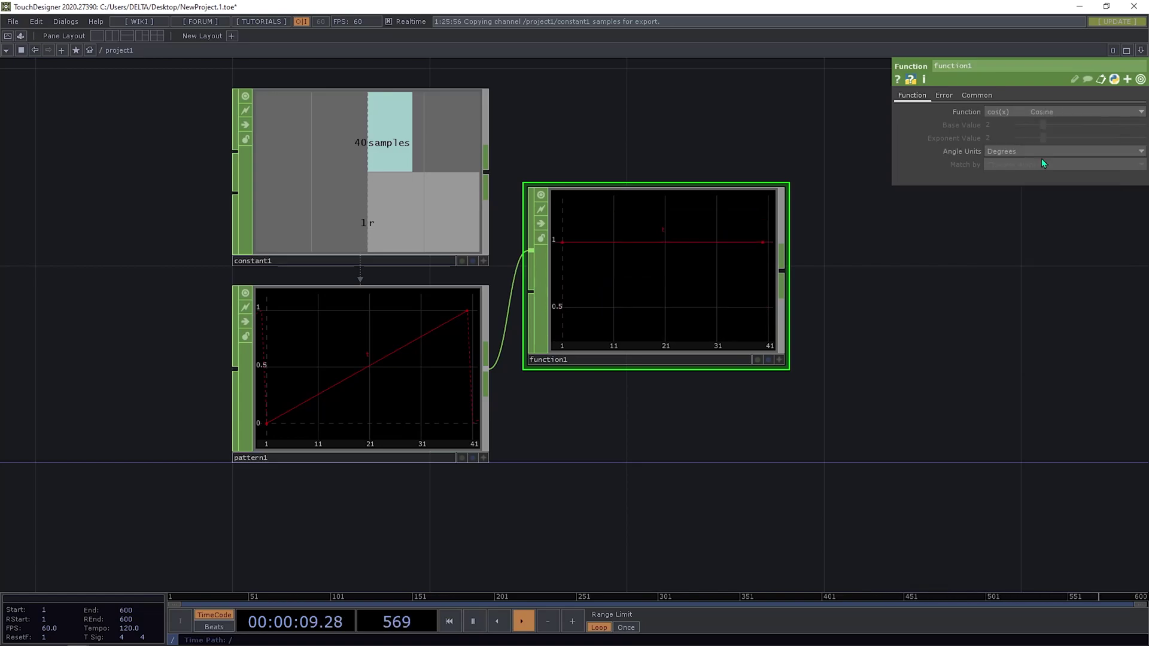
click(1019, 152)
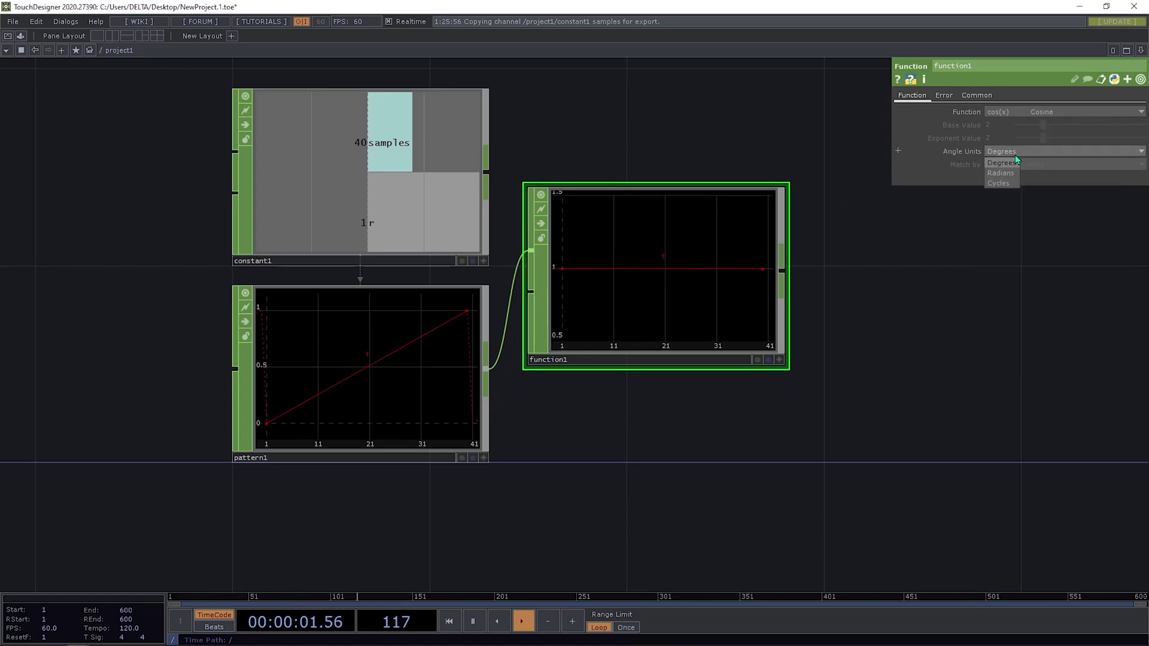
click(999, 183)
drag(957, 267, 937, 204)
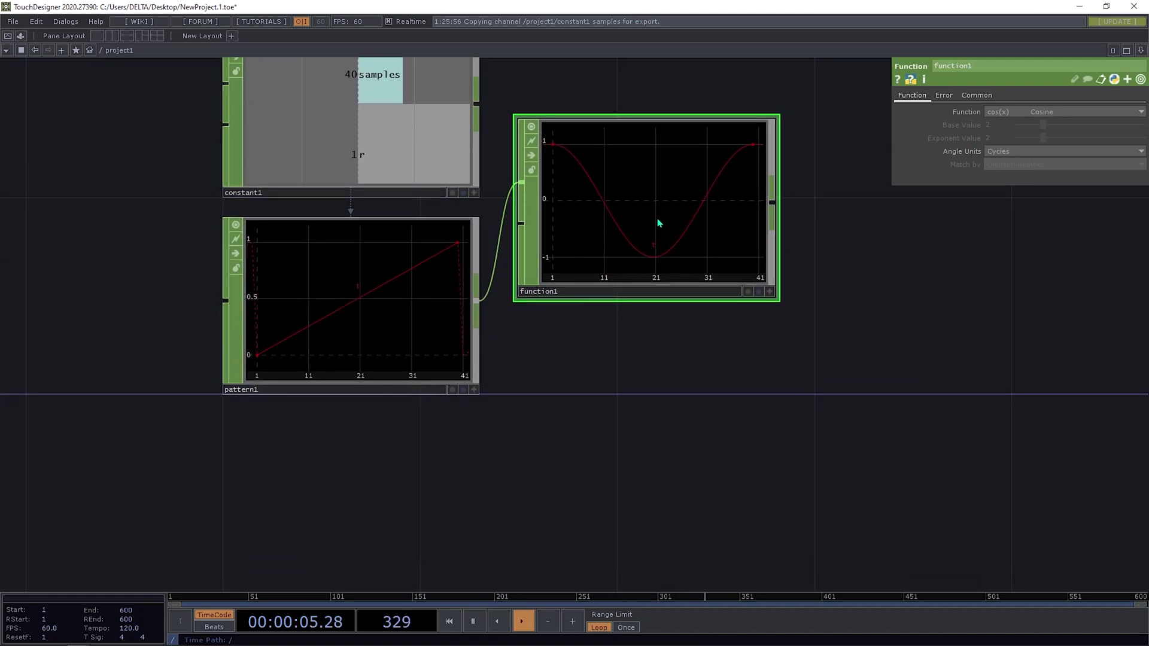
Duplicate the cosine Function CHOP, place the copy directly below it and set its function to Sine
key(ctrl+c)
key(ctrl+v)
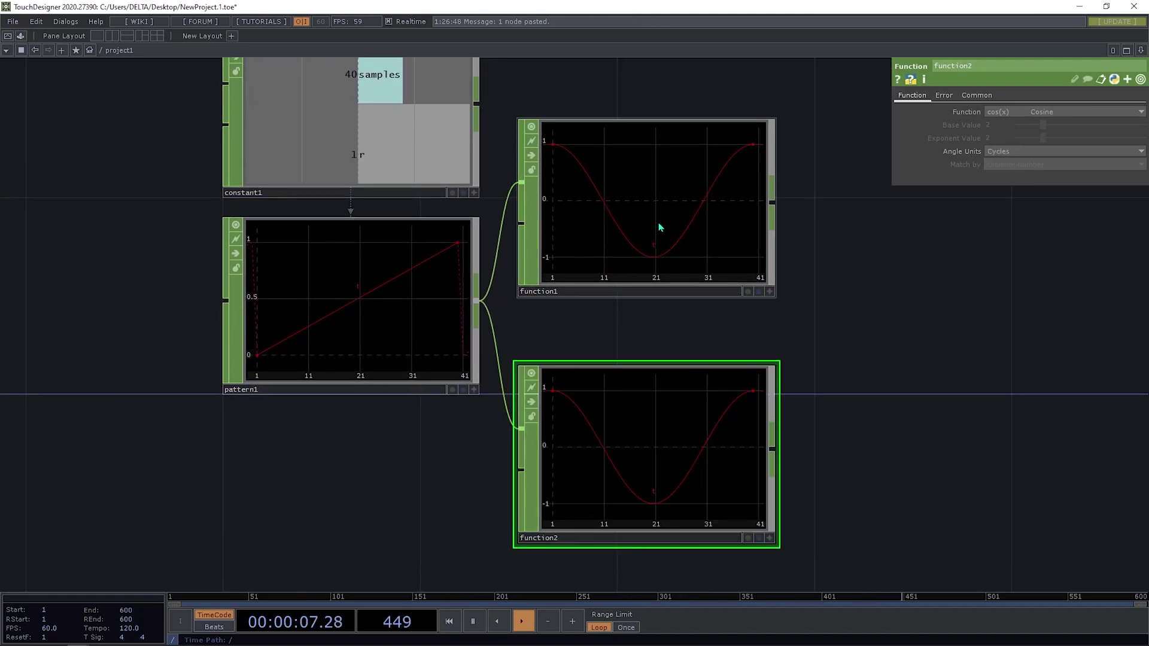
drag(654, 403, 669, 364)
click(1071, 113)
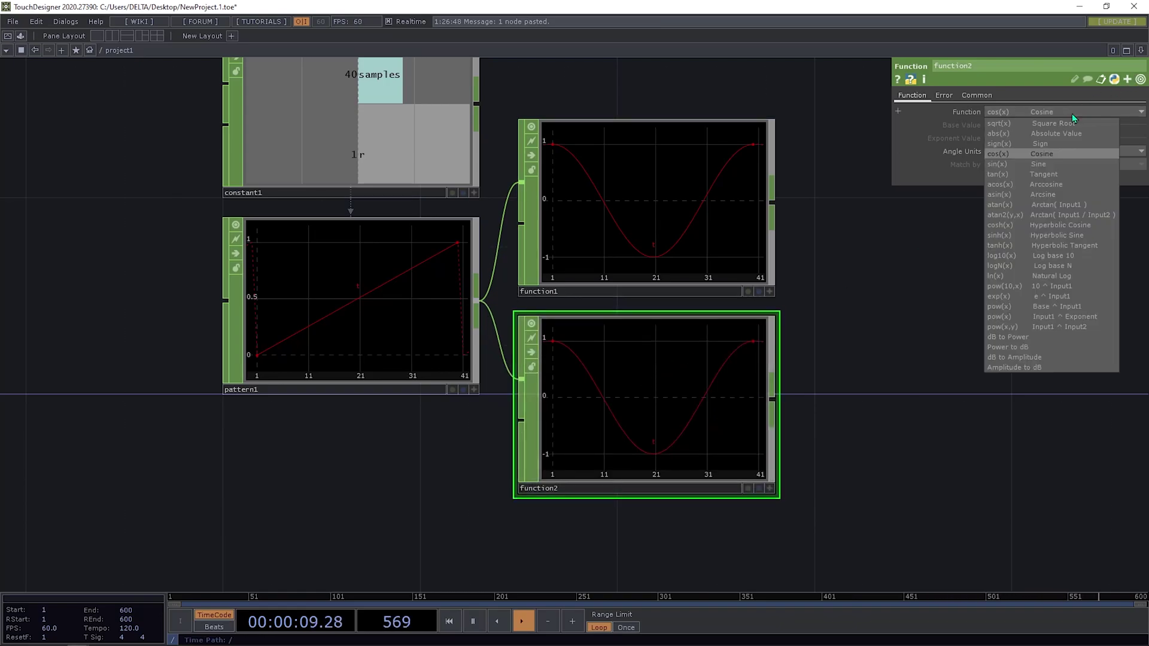
click(1027, 164)
drag(950, 307, 674, 302)
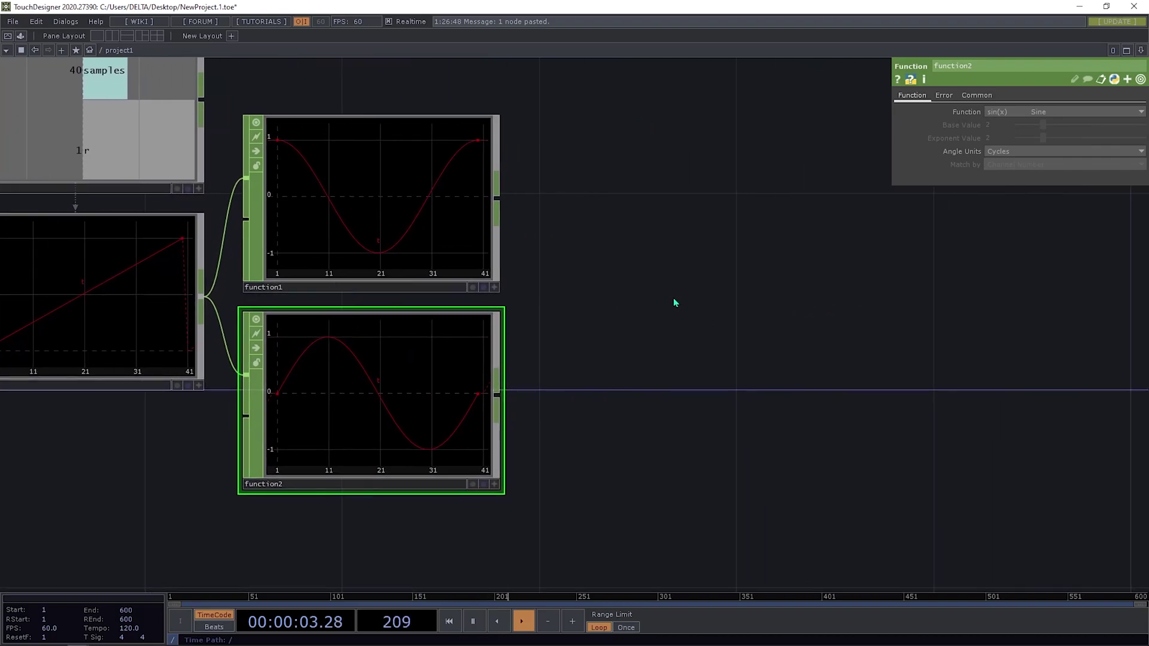
Compare the cosine and sine curves with the tx and ty channels of the original circle's Null CHOP
drag(558, 310, 646, 306)
drag(666, 217, 667, 261)
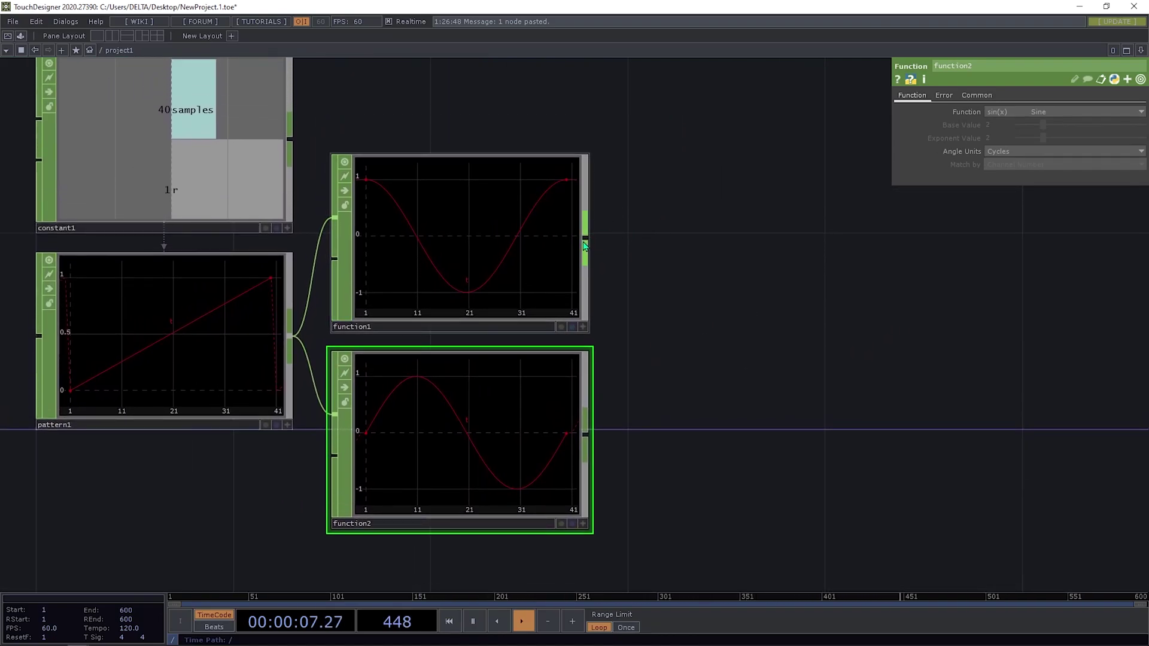
scroll(689, 248, down, 5)
scroll(461, 308, down, 1)
scroll(311, 284, up, 11)
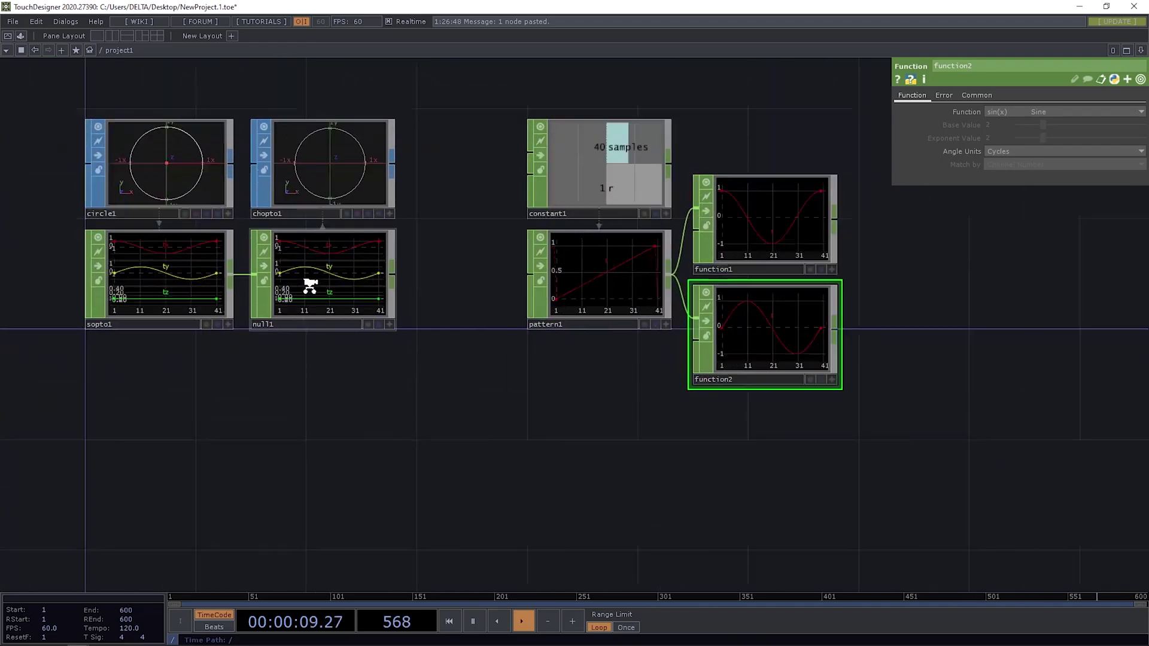
scroll(406, 266, down, 5)
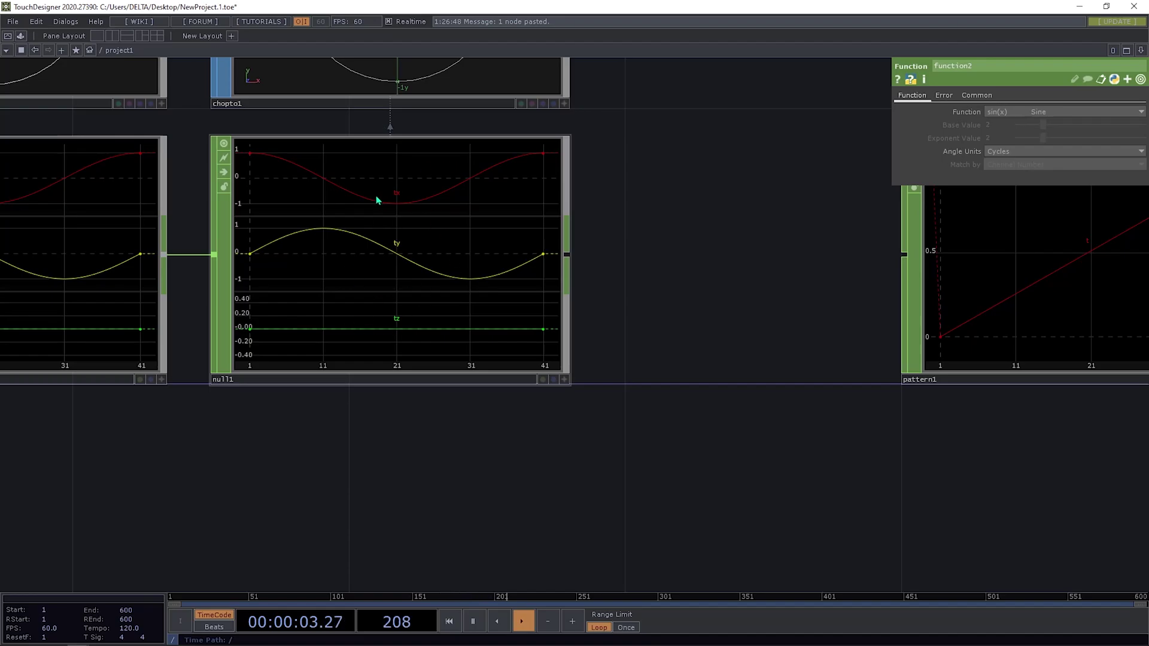
drag(587, 254, 264, 270)
scroll(264, 269, down, 5)
scroll(528, 199, up, 4)
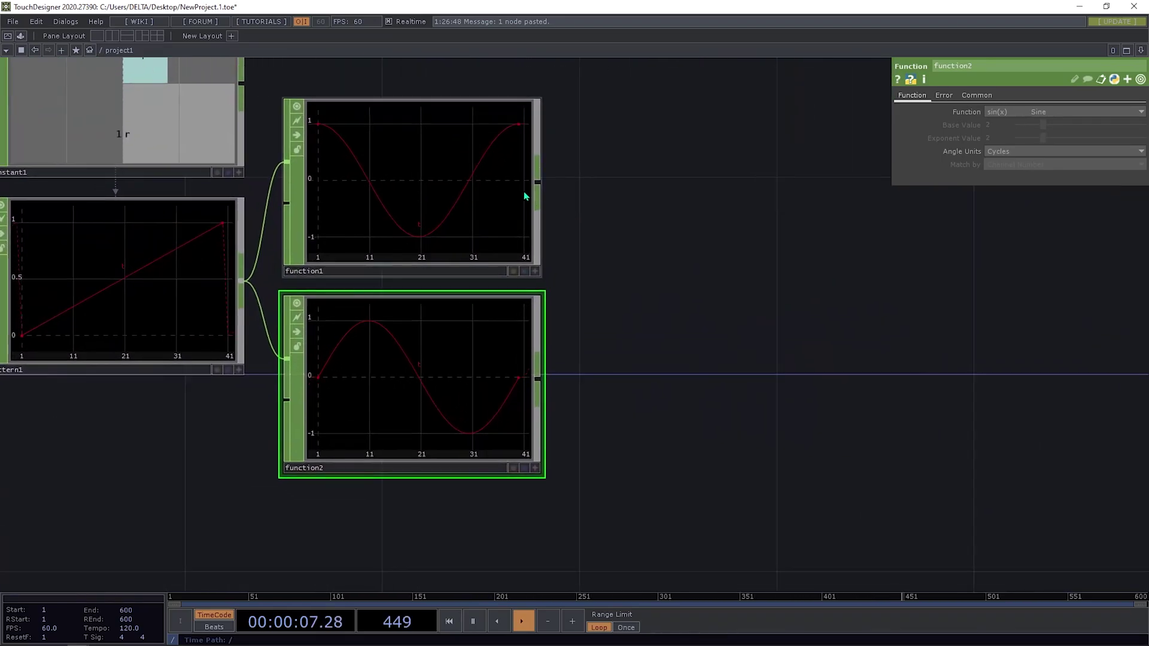
Combine the cosine and sine Function CHOPs in a Merge CHOP and recheck the circle equations in the browser article
right_click(538, 182)
text(mer)
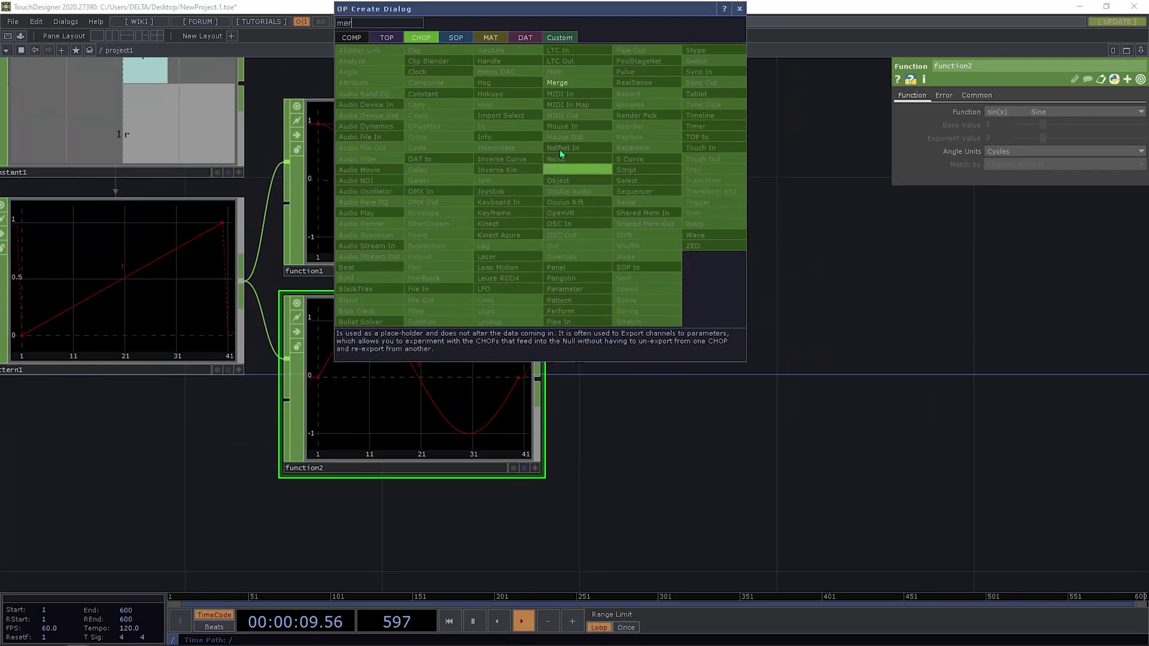
click(557, 83)
click(740, 265)
click(634, 287)
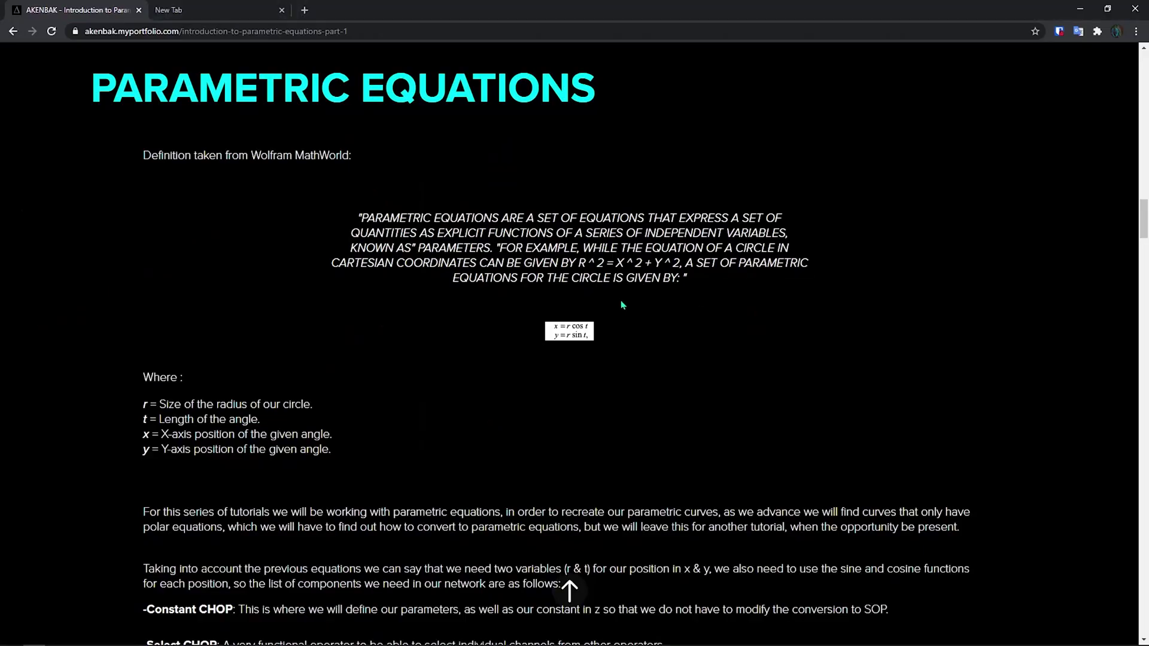
scroll(588, 326, up, 1)
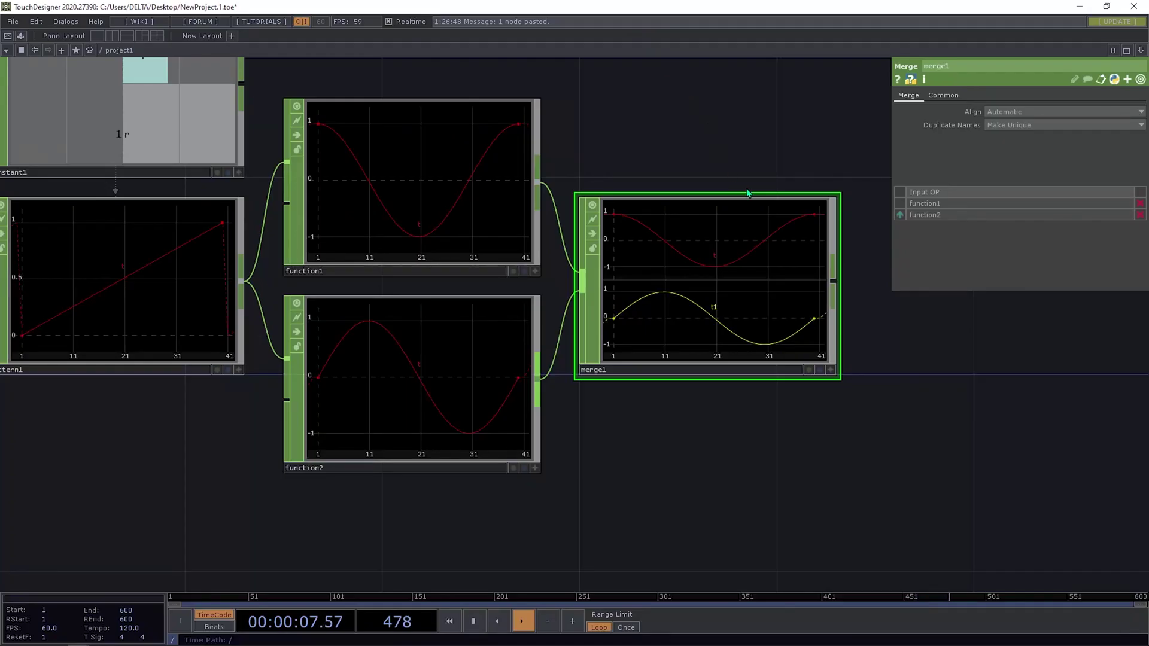
Add a Select CHOP directly above the Merge CHOP in the TouchDesigner network
drag(649, 171, 604, 189)
scroll(604, 189, down, 5)
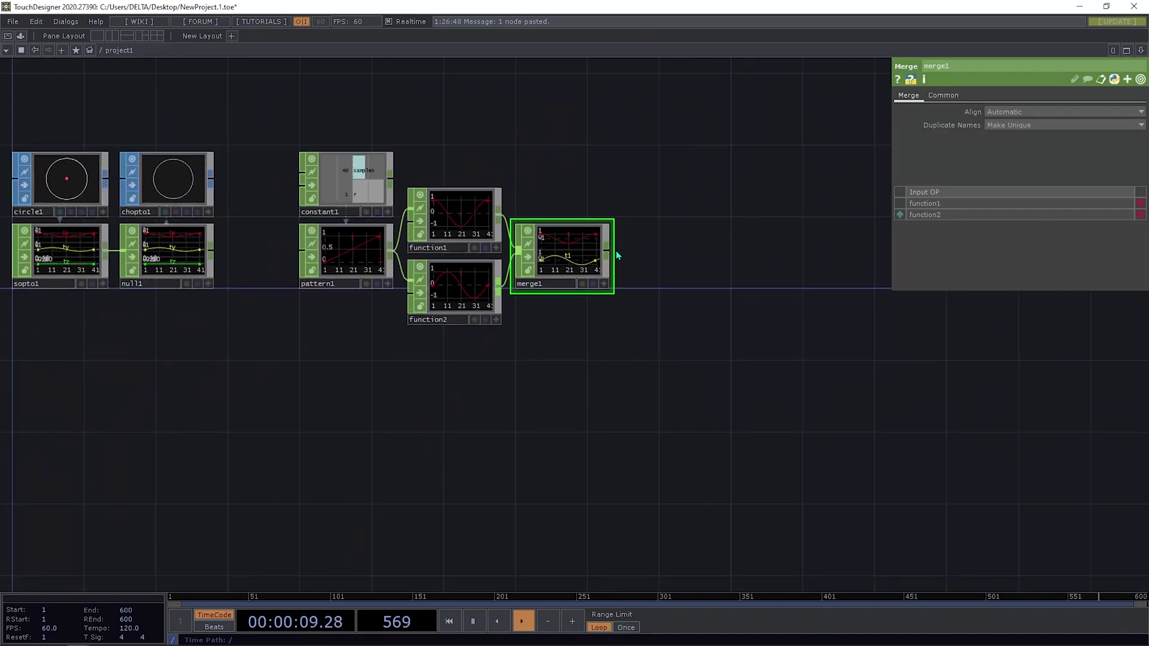
scroll(610, 272, up, 5)
scroll(635, 348, down, 5)
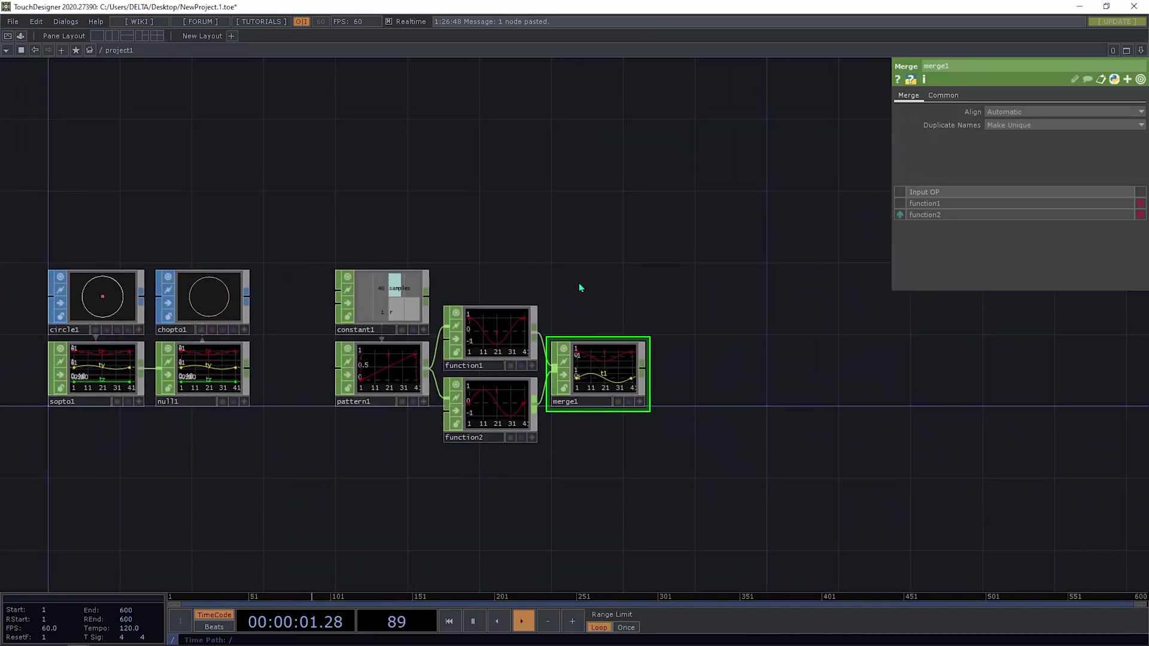
scroll(582, 287, up, 5)
scroll(625, 265, down, 5)
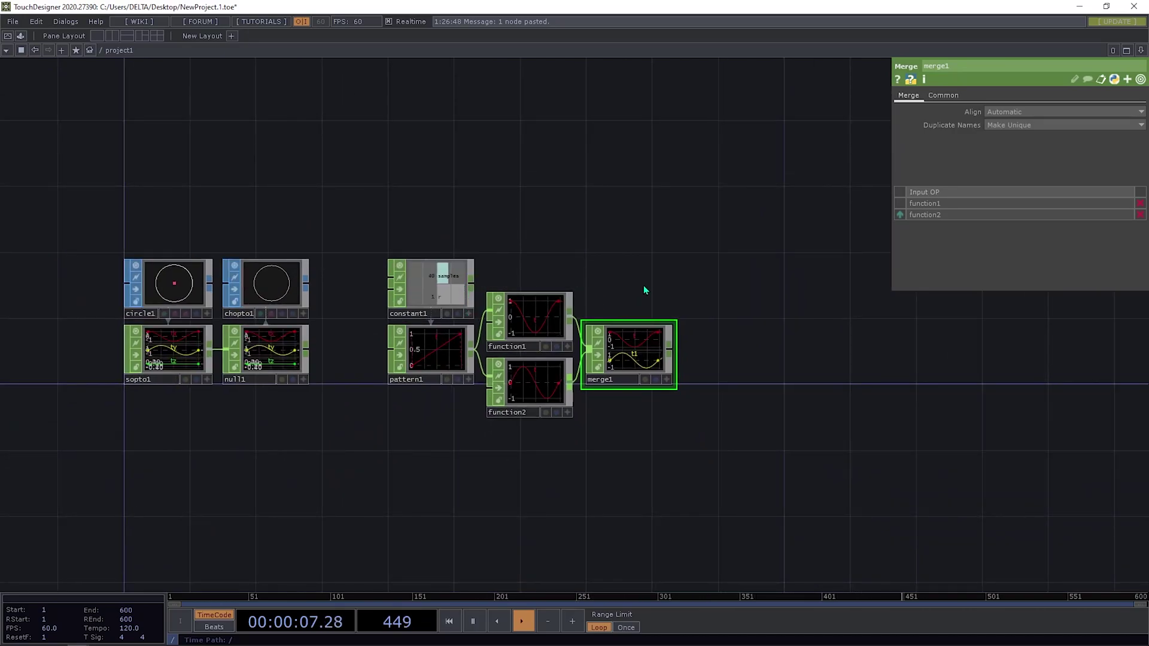
key(Tab)
text(se)
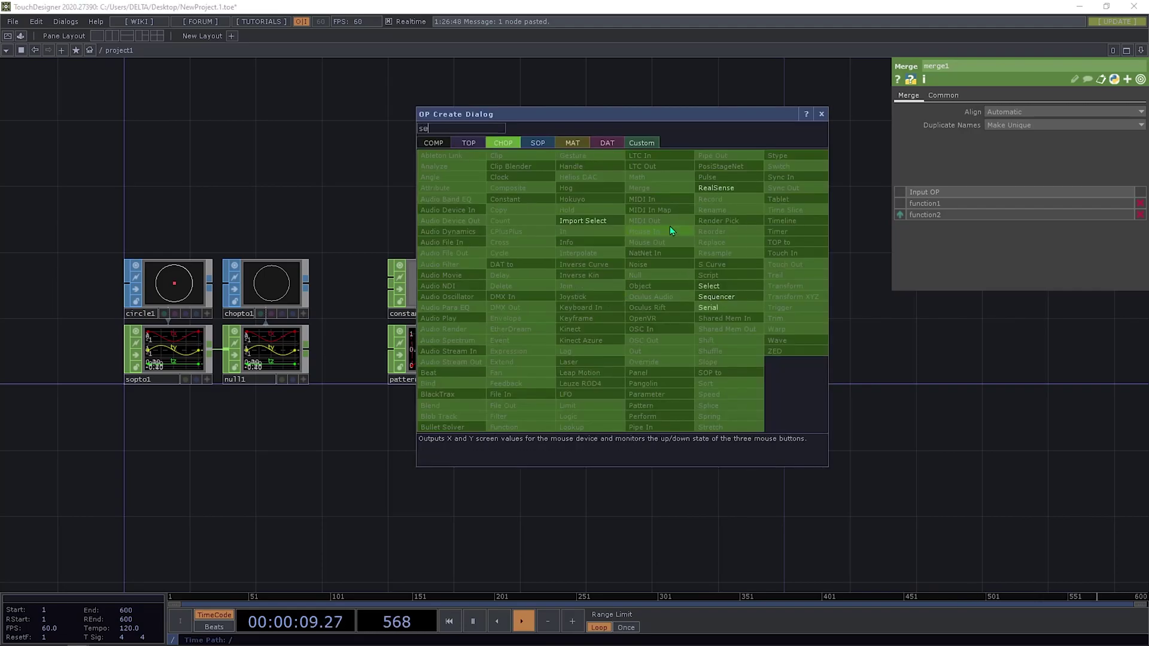
click(725, 287)
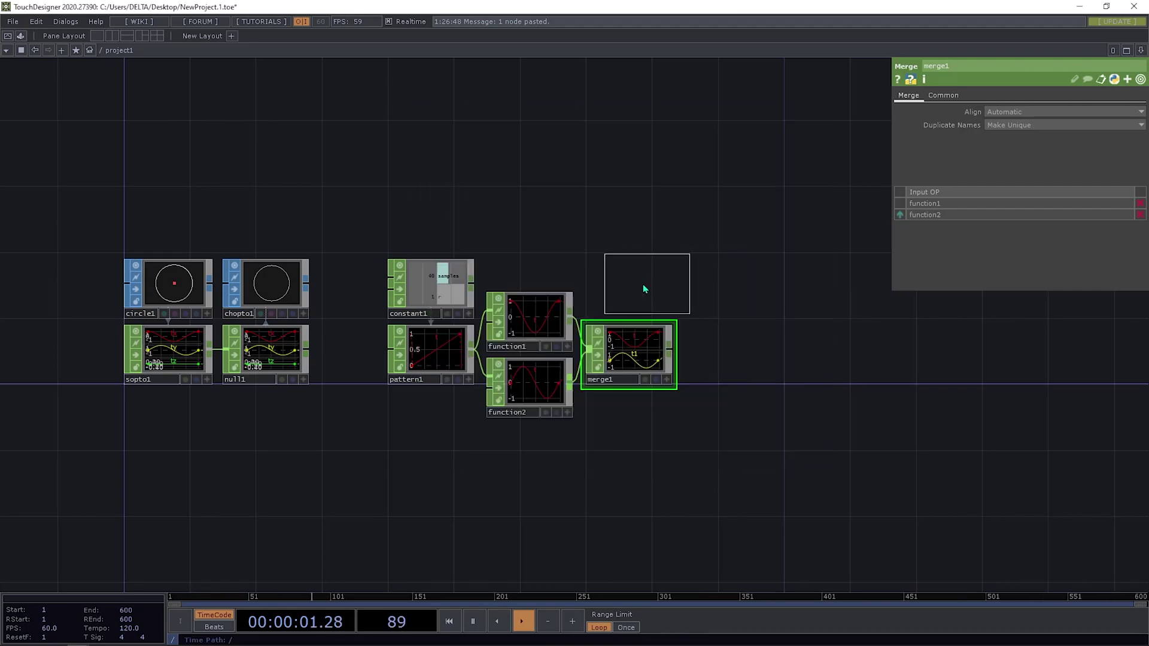
click(636, 290)
Point the Select CHOP at the Constant CHOP and pick only its r channel
drag(422, 297, 622, 287)
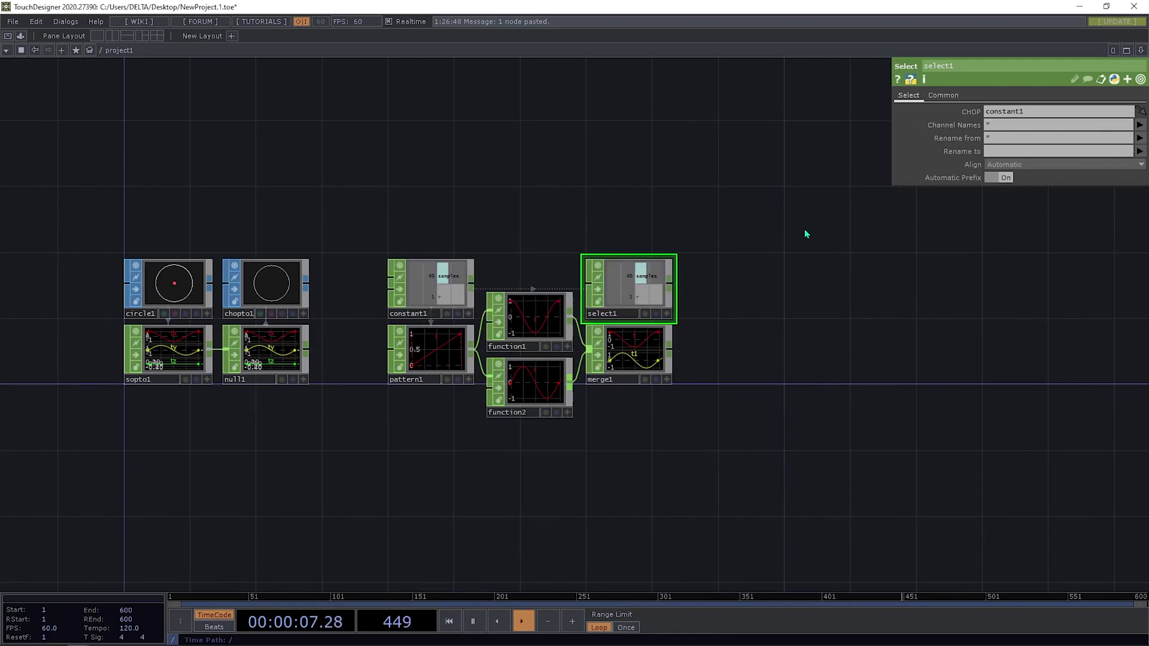
click(1140, 124)
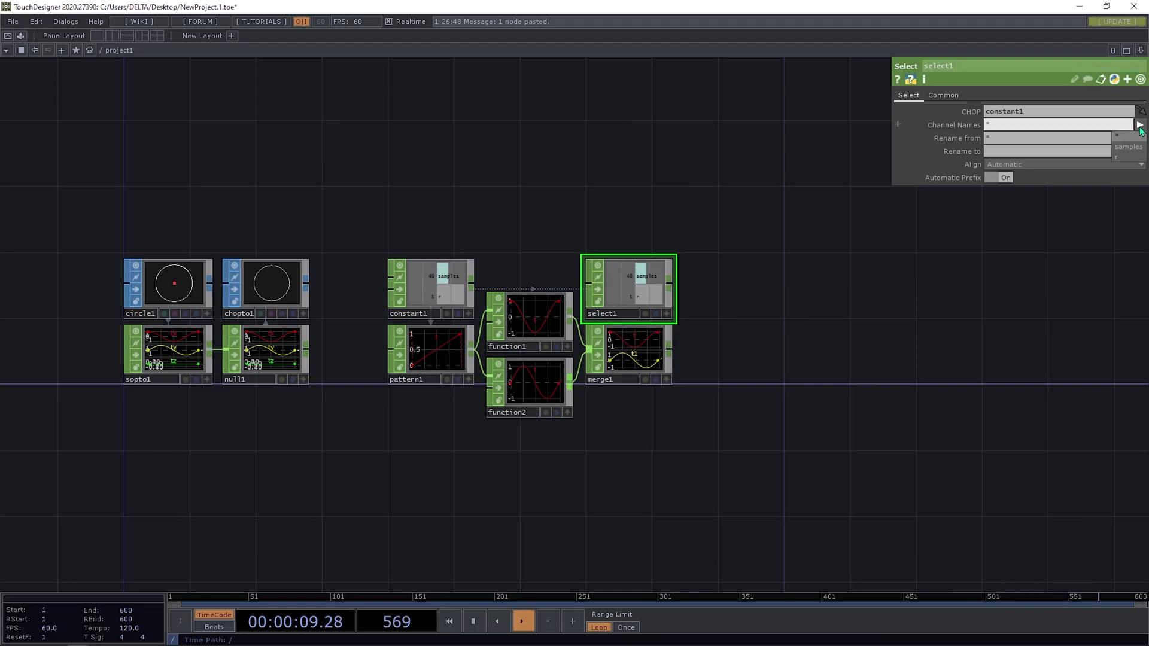
click(1119, 156)
scroll(623, 274, up, 4)
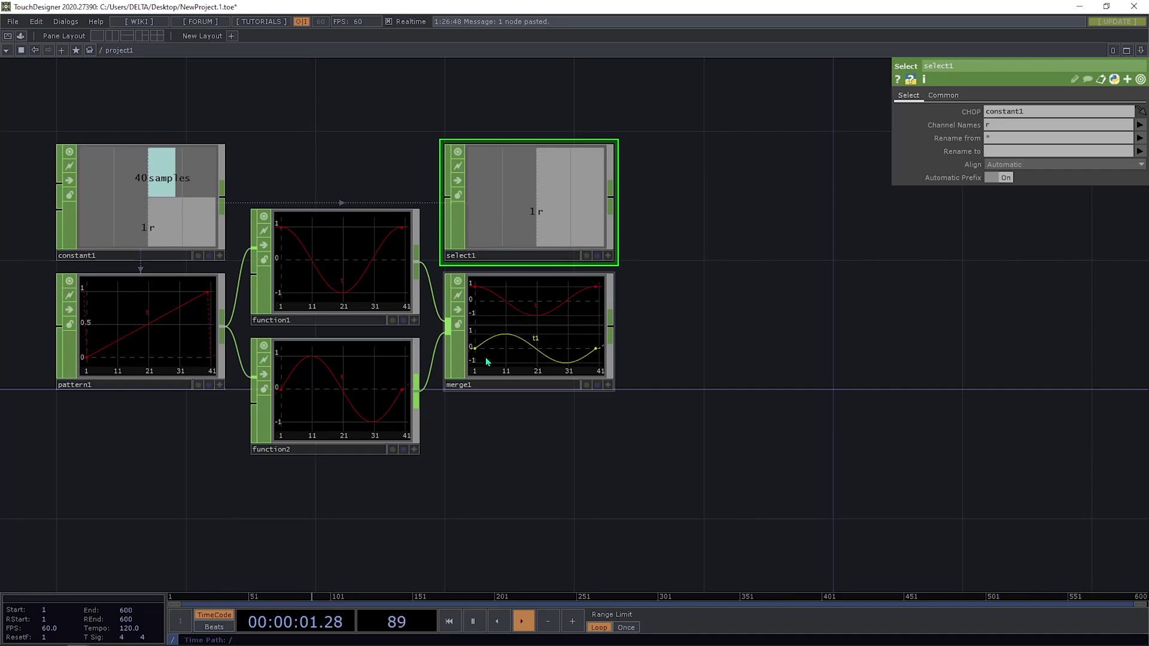
Add a Math CHOP after the Select CHOP and connect the Merge CHOP as its second input
drag(637, 279, 532, 290)
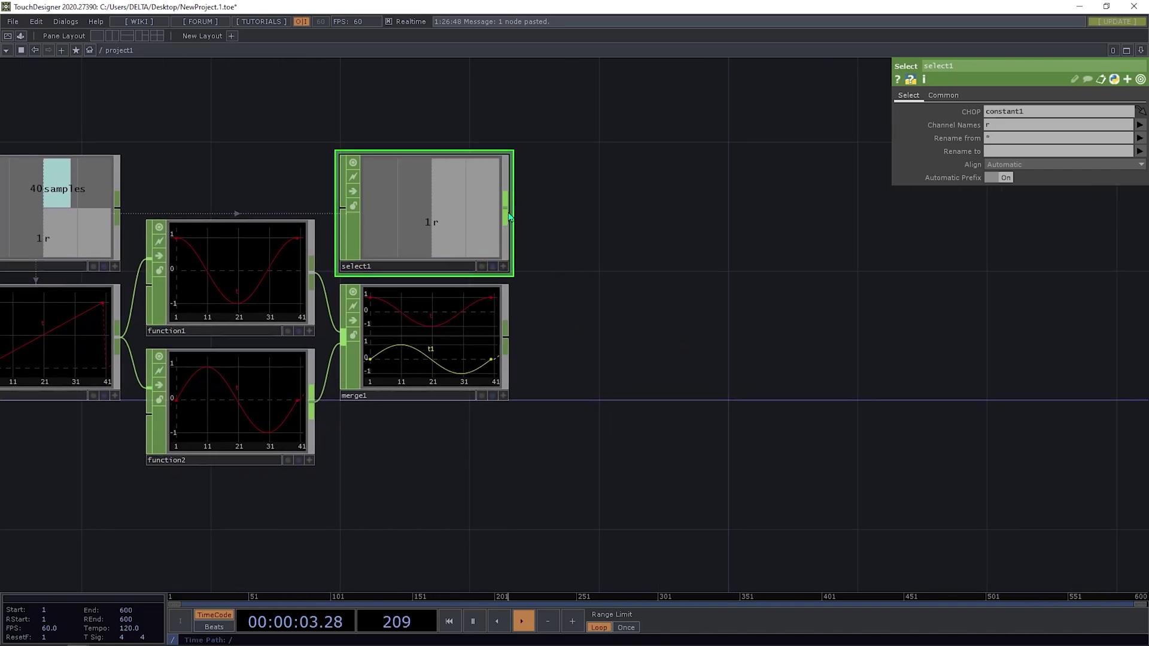
right_click(509, 218)
text(mu)
key(BackSpace)
text(a)
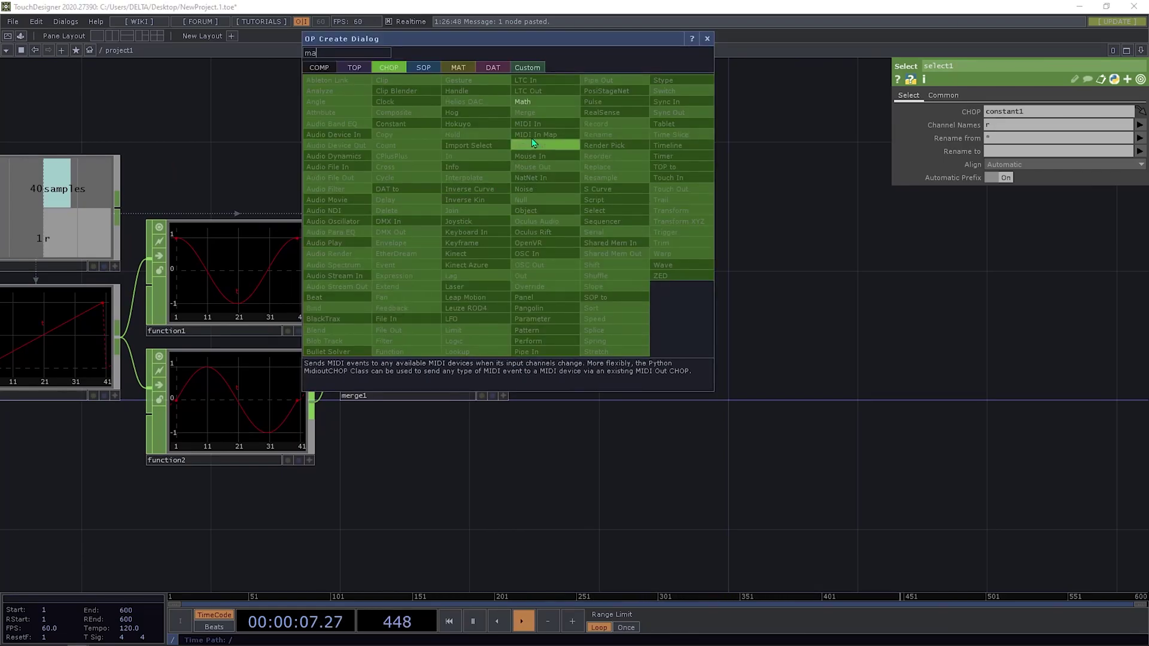
click(536, 102)
click(628, 321)
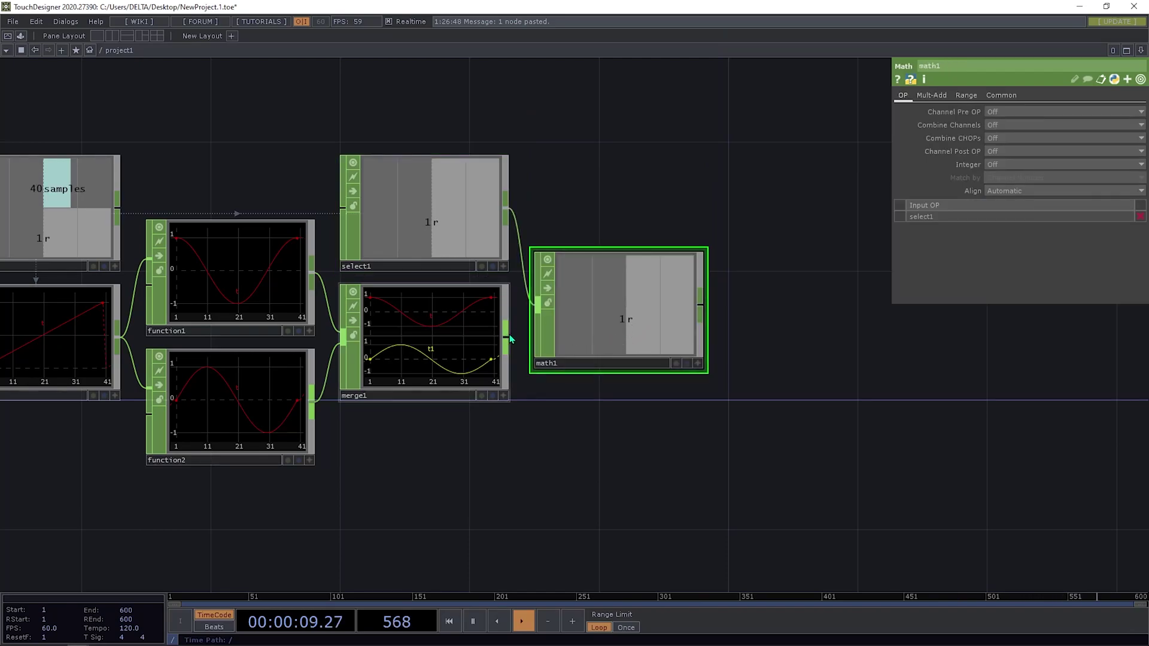
drag(510, 339, 587, 335)
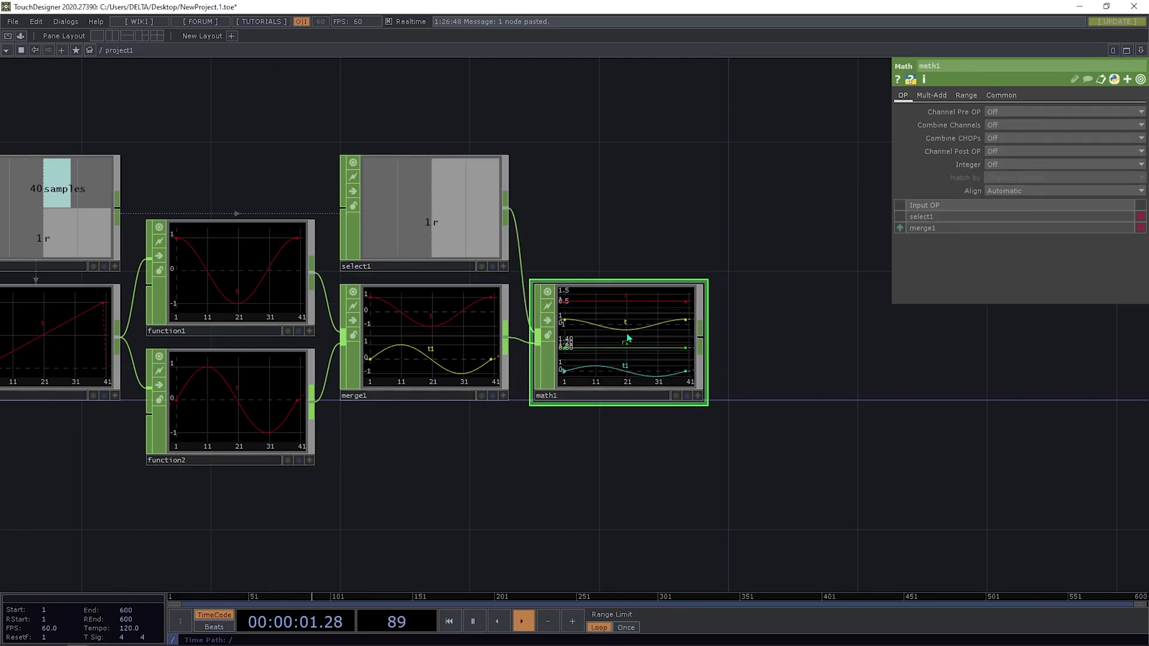
drag(628, 338, 661, 338)
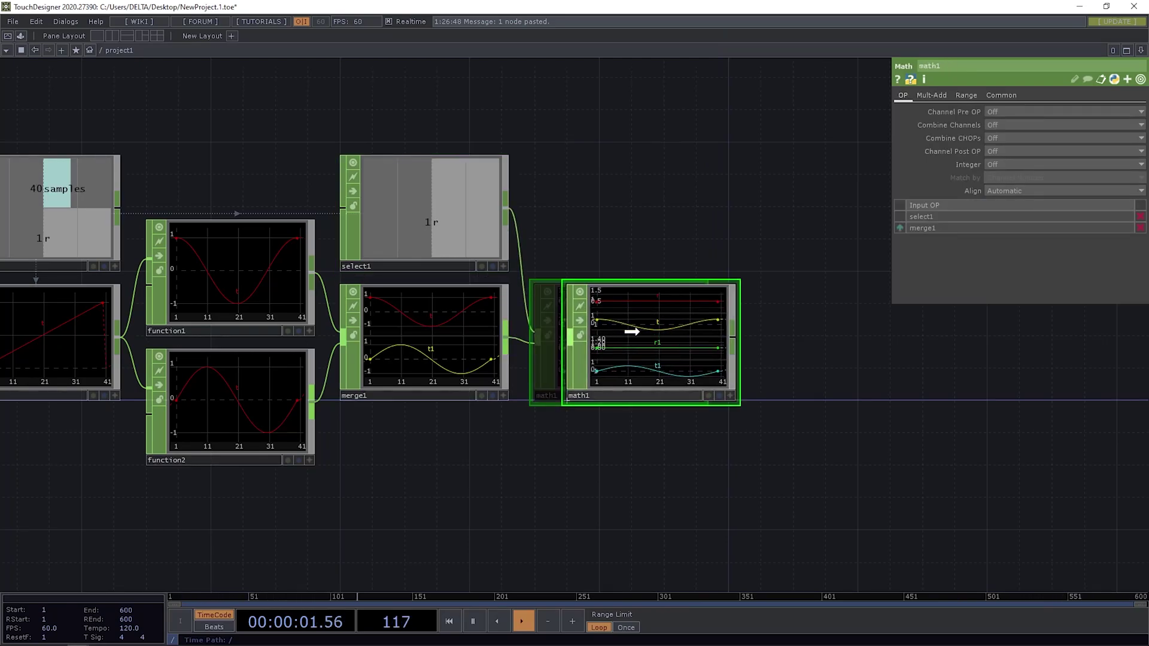
Set the Math CHOP's Combine CHOPs option to Multiply
click(1017, 136)
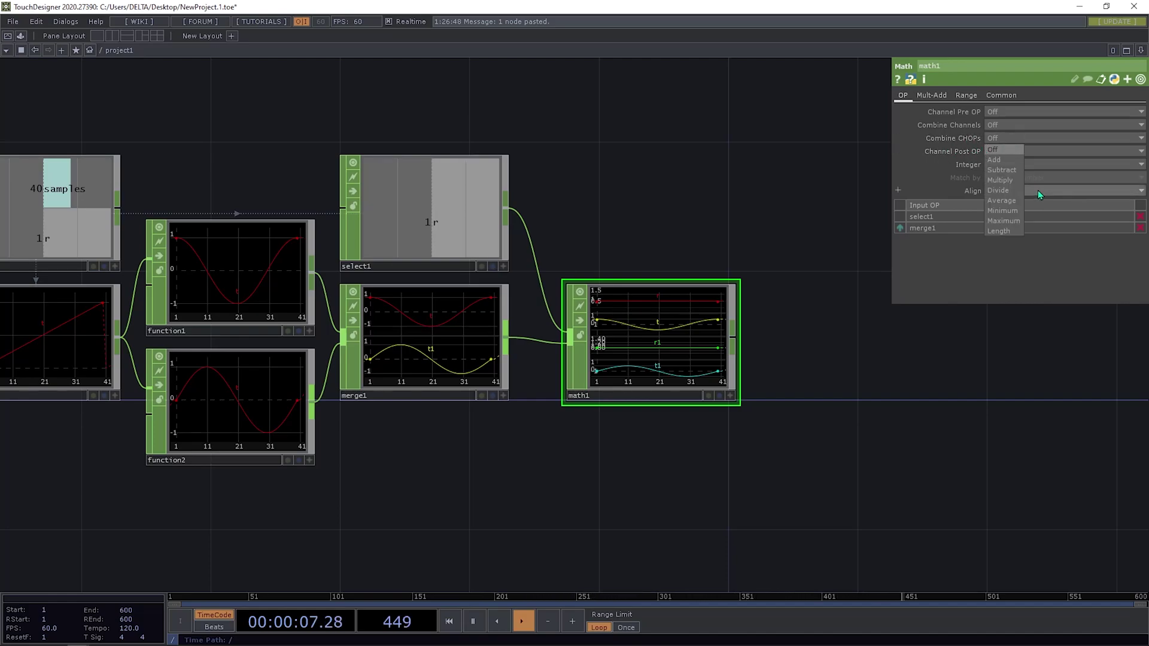
click(1000, 181)
drag(867, 361, 769, 311)
drag(441, 149, 577, 217)
drag(674, 234, 739, 270)
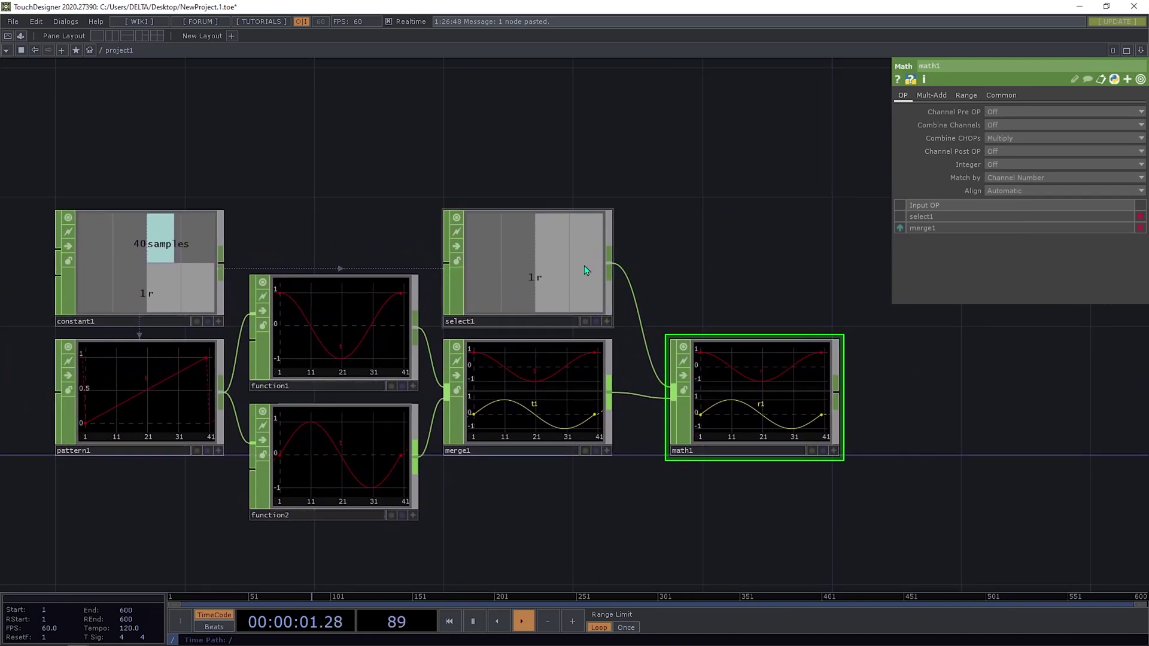
Test the radius control by lowering the Constant CHOP's r value to 0 and returning it to 1
click(150, 288)
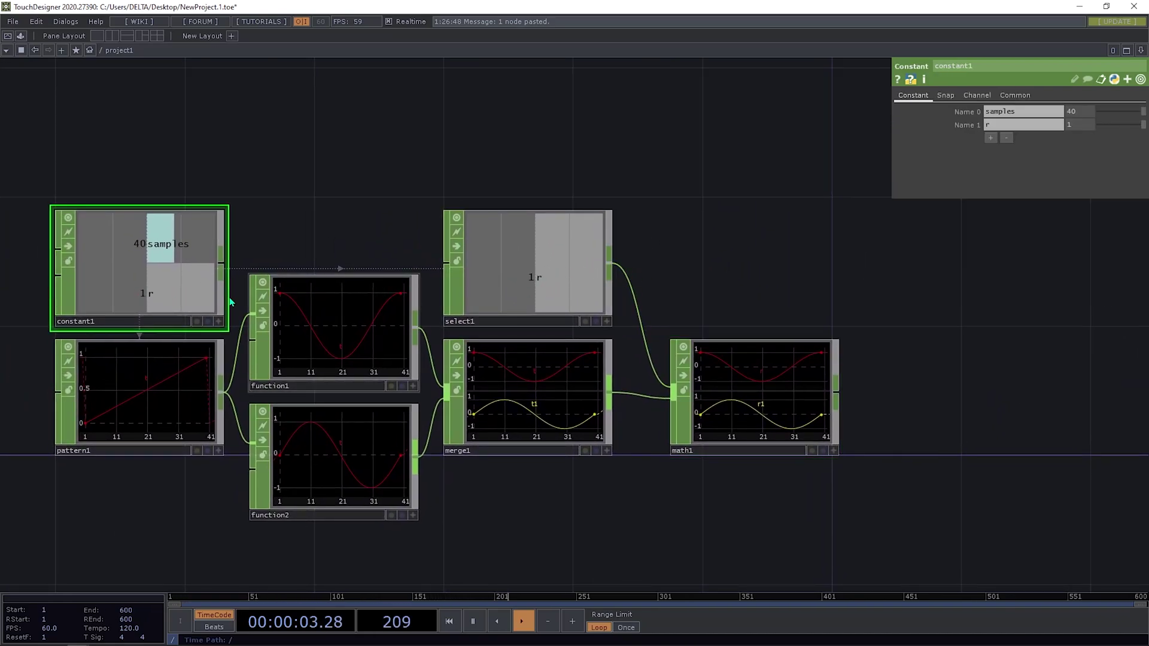
drag(1127, 124, 1097, 128)
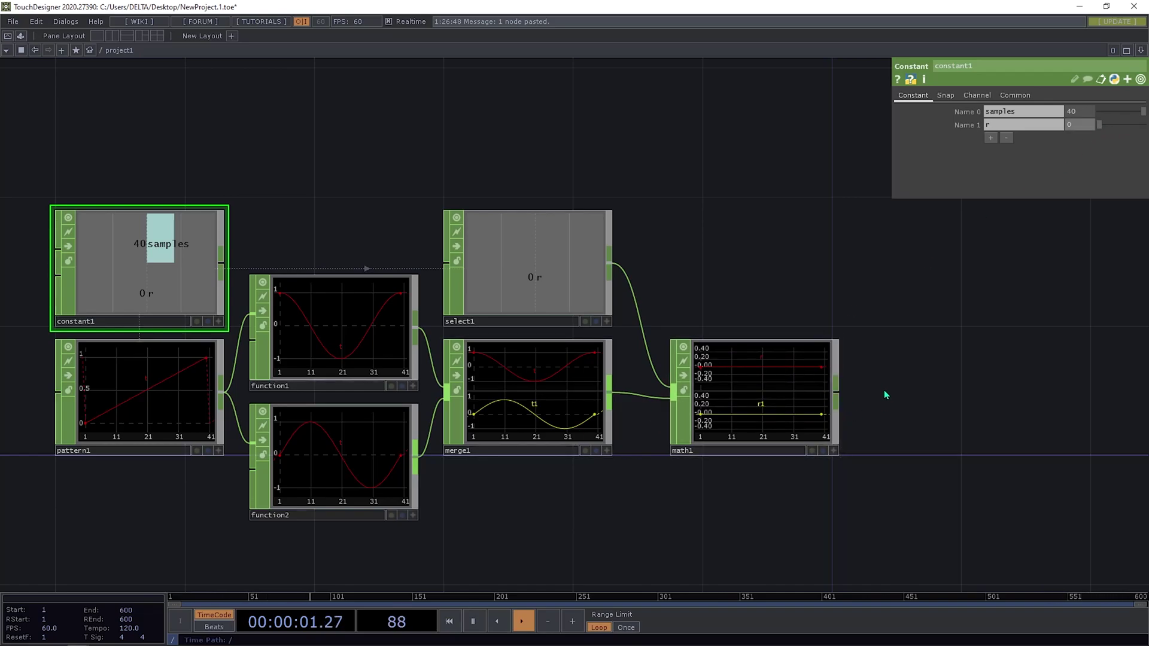
drag(1100, 128, 1143, 126)
drag(958, 367, 938, 351)
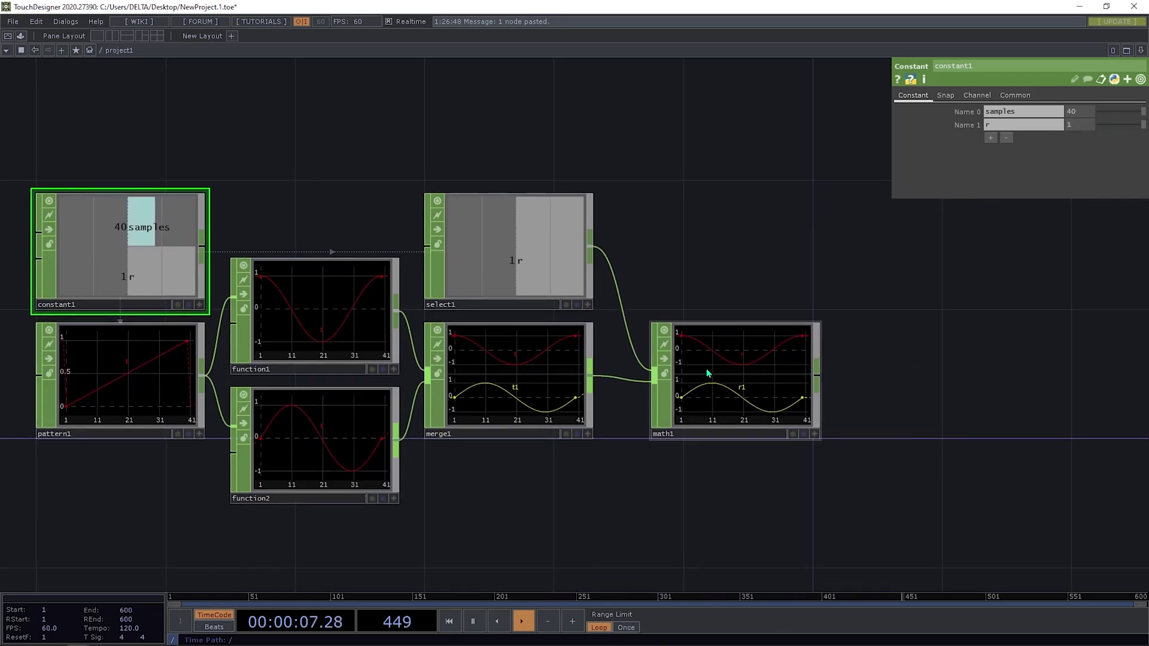
Compare the Math CHOP's output channels with the channels of the original circle's Null CHOP
mouse_move(1140, 128)
mouse_down()
mouse_move(1116, 125)
mouse_move(1148, 128)
mouse_up()
middle_drag(955, 316, 729, 291)
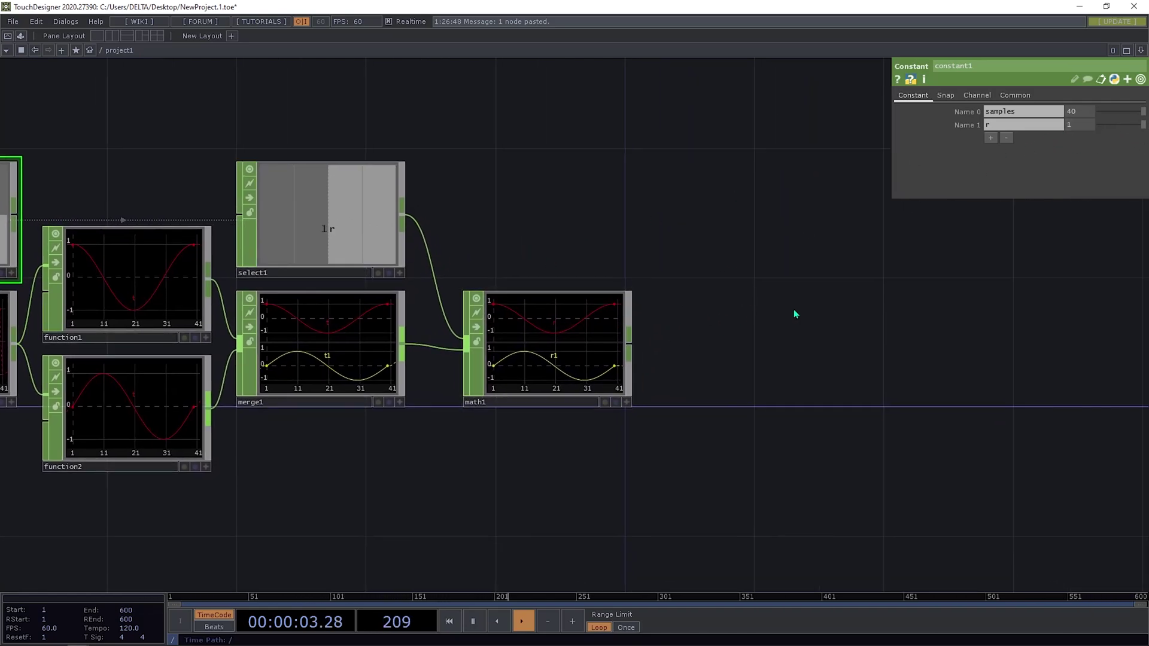
drag(795, 314, 728, 327)
drag(460, 363, 428, 363)
drag(588, 341, 692, 290)
middle_drag(690, 290, 706, 283)
scroll(783, 302, down, 6)
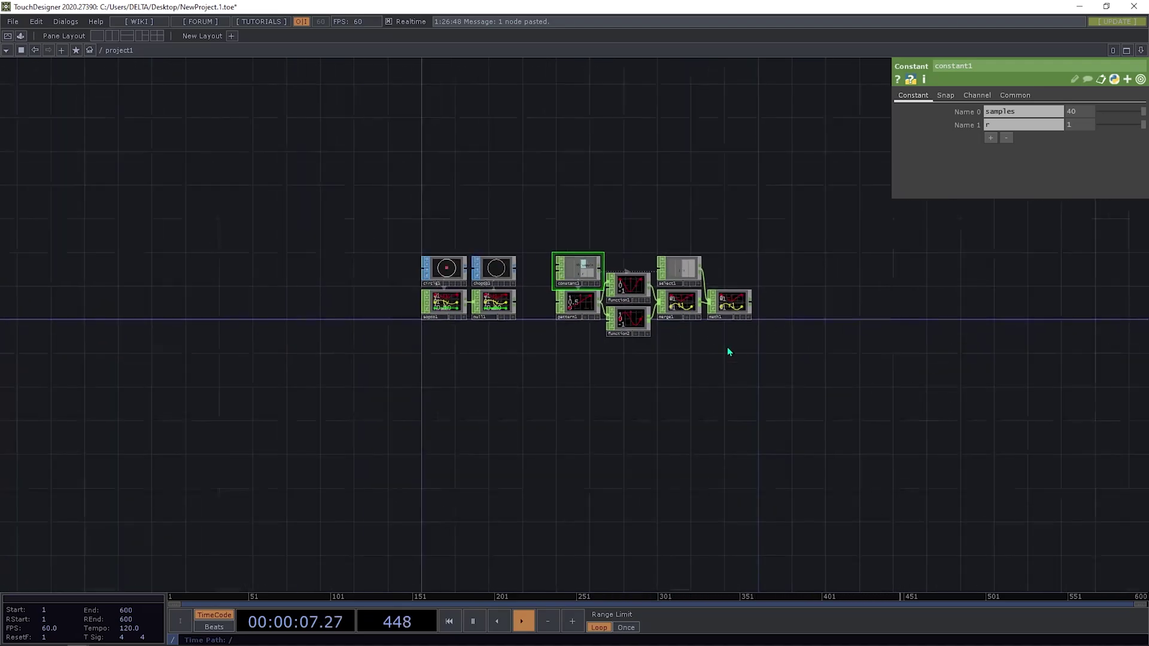
scroll(418, 334, up, 7)
drag(670, 354, 338, 463)
scroll(474, 276, up, 2)
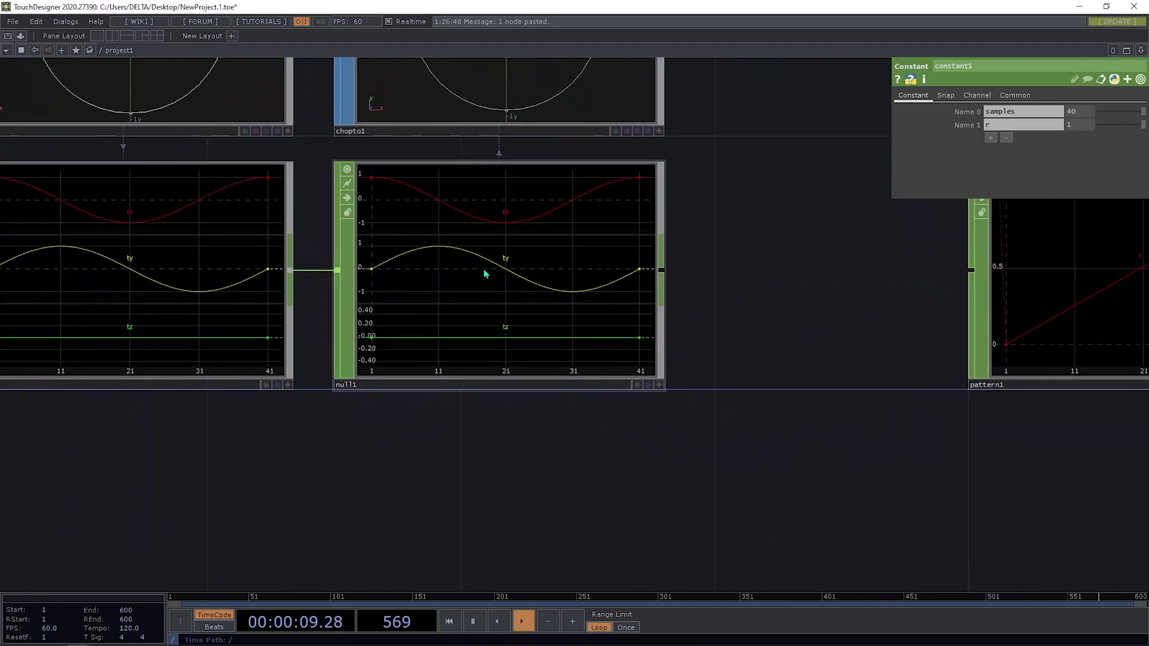
scroll(483, 232, up, 3)
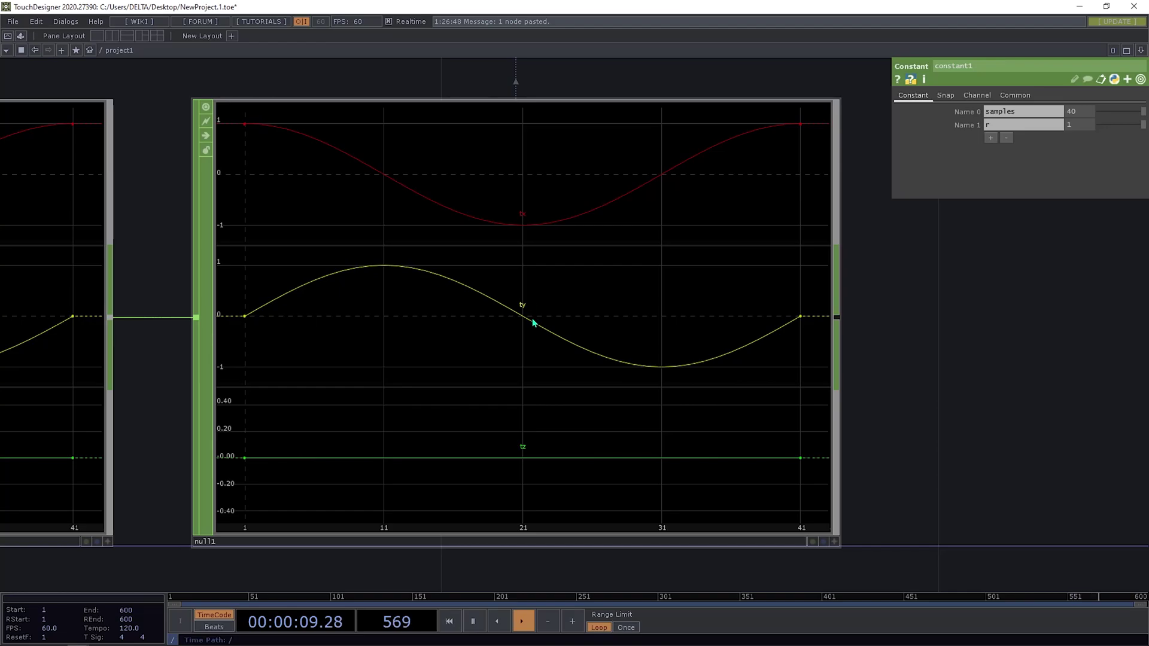
scroll(501, 398, down, 5)
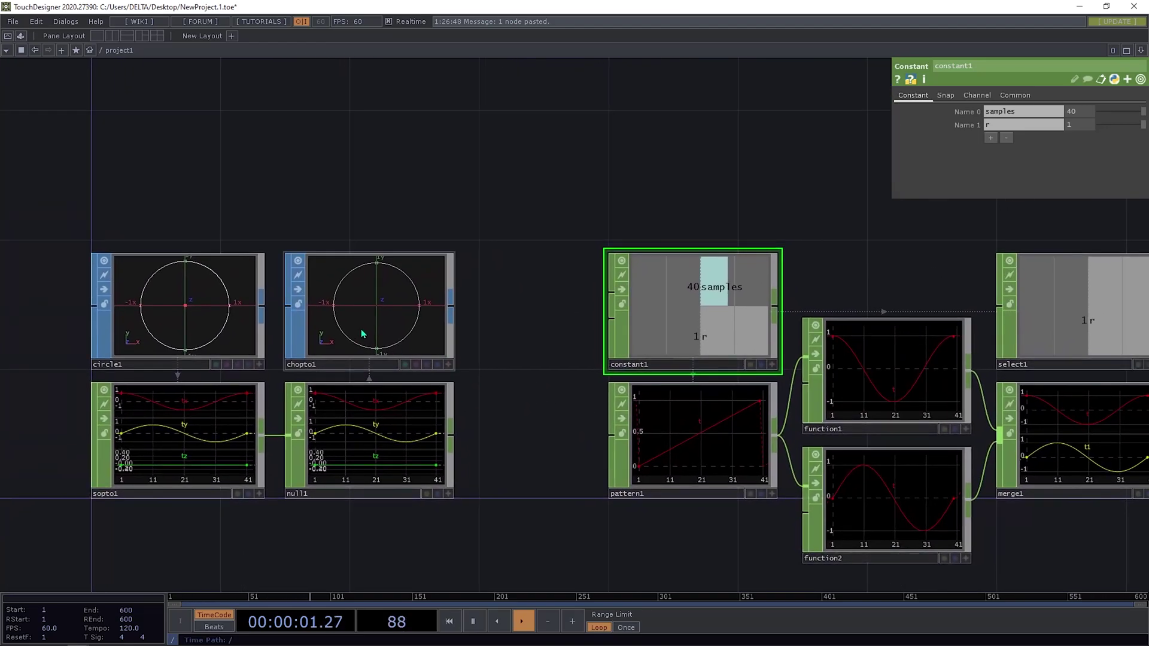
Inspect the Channel Scope of the CHOP to SOP and compare it with the Math CHOP's channel names
click(367, 333)
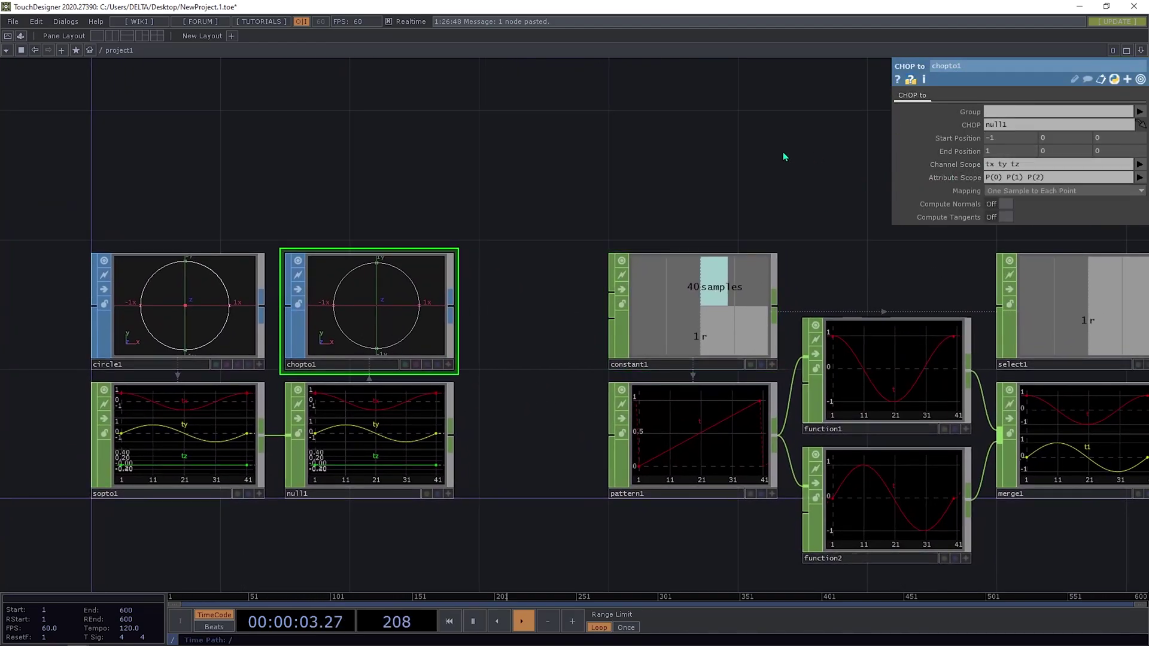
drag(748, 179, 675, 191)
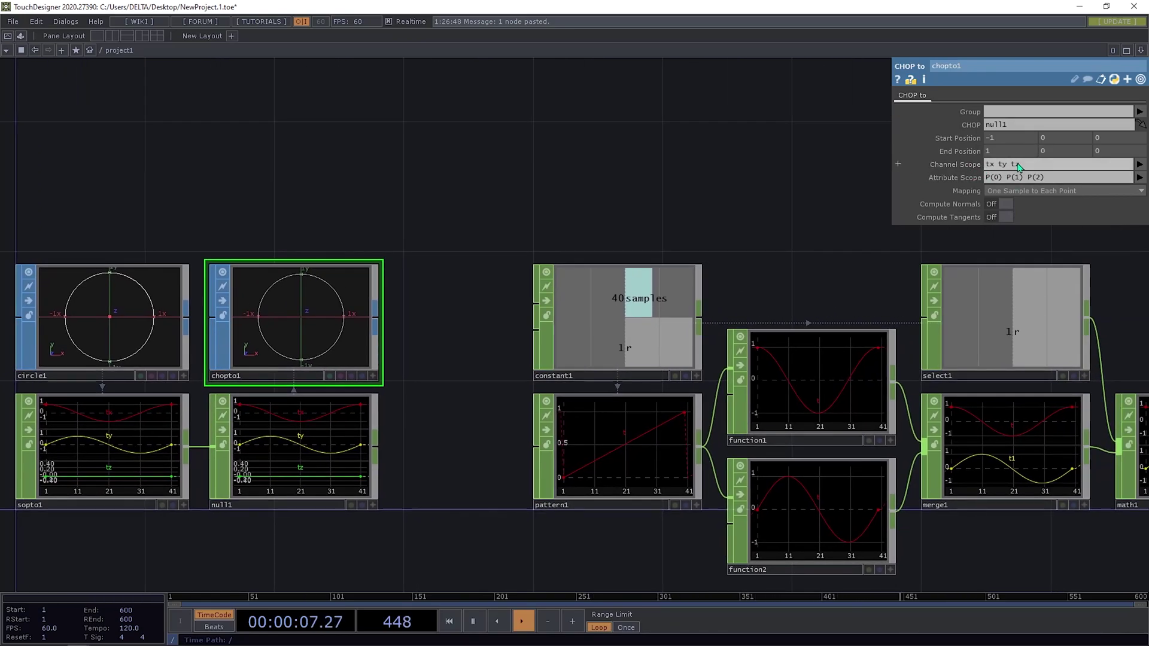
drag(690, 210, 410, 217)
drag(740, 215, 346, 203)
drag(827, 266, 601, 179)
drag(680, 242, 874, 200)
scroll(778, 323, up, 5)
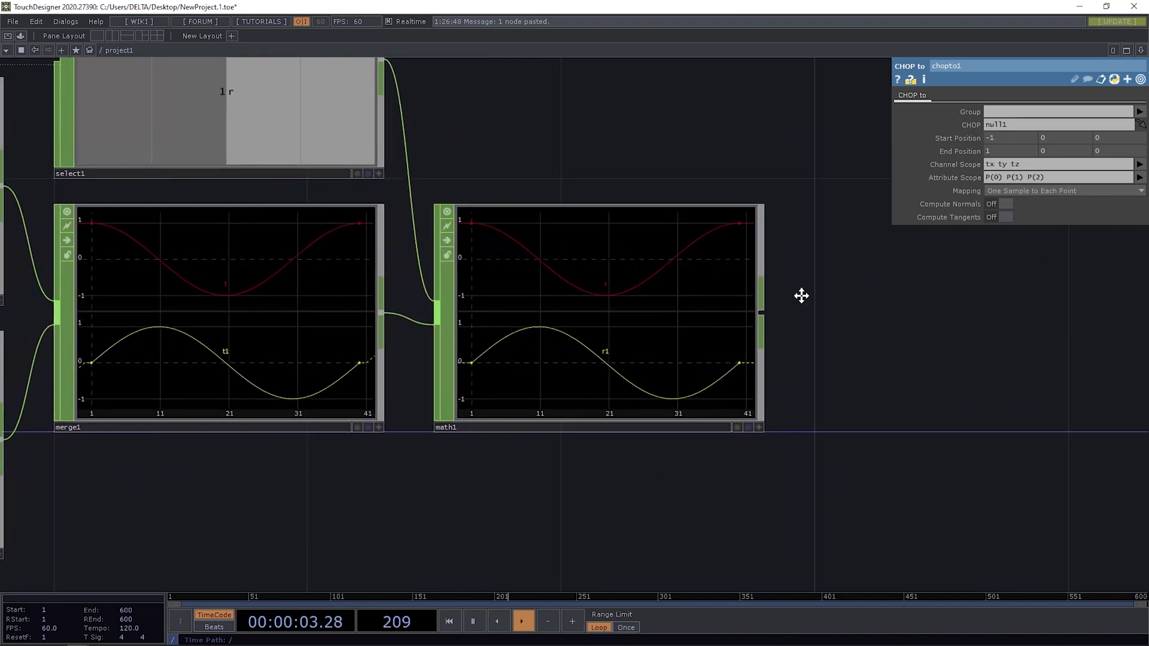
Add a Rename CHOP after the Math CHOP that multiplies the merged channels by r
drag(815, 295, 585, 298)
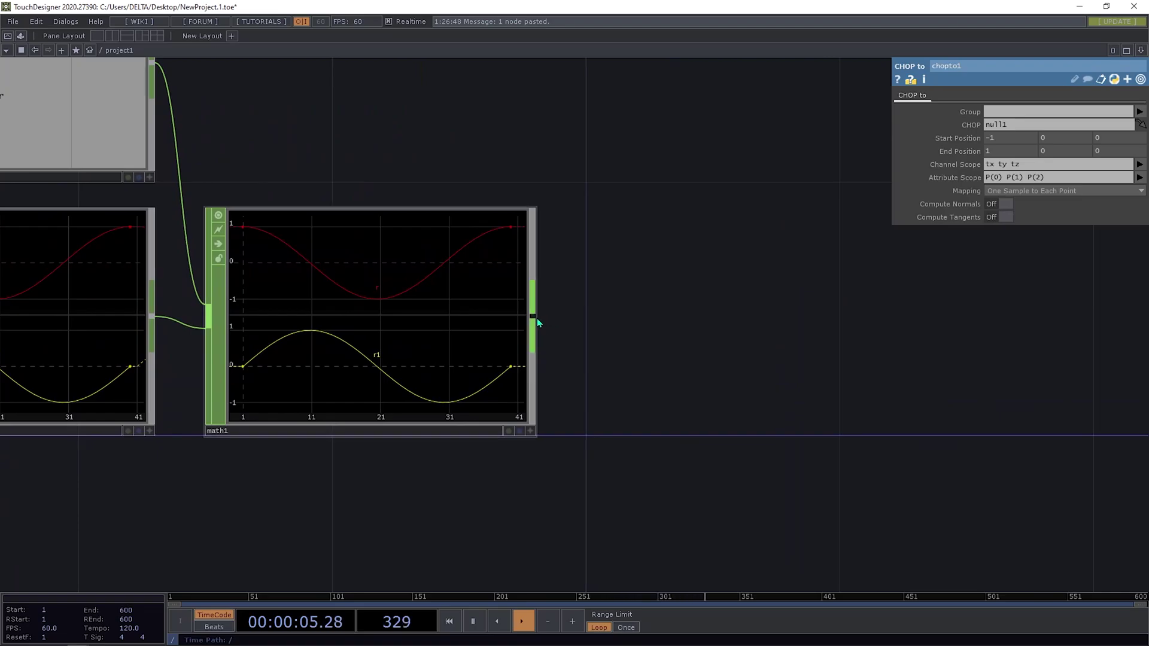
scroll(594, 297, down, 6)
scroll(569, 303, up, 8)
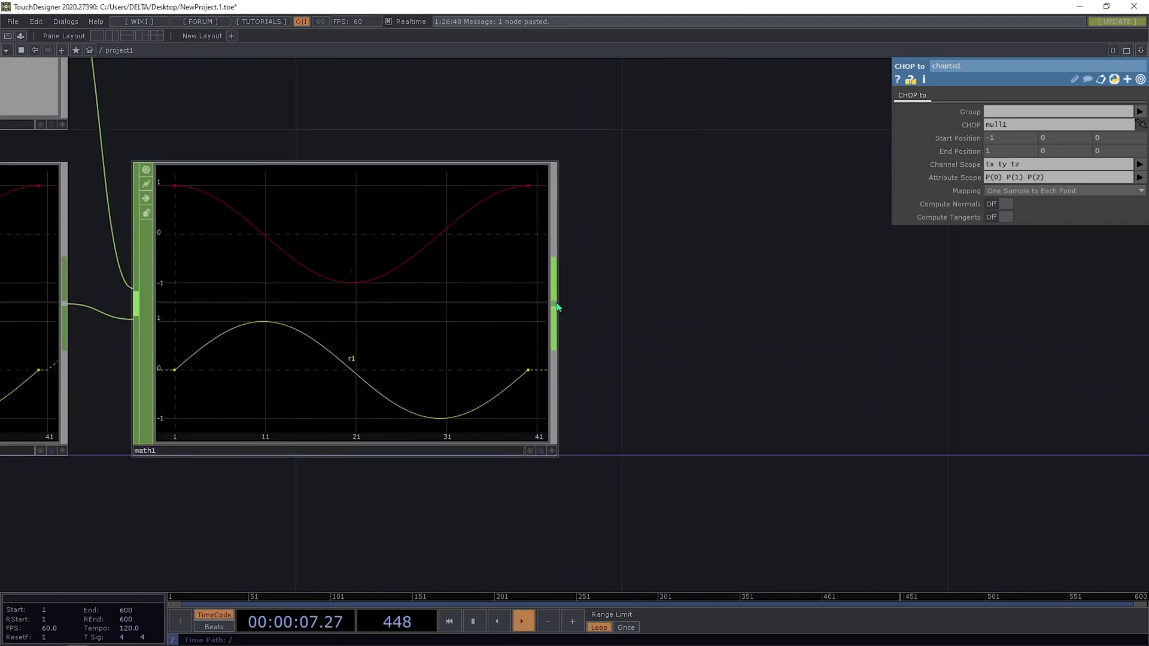
right_click(557, 304)
text(re)
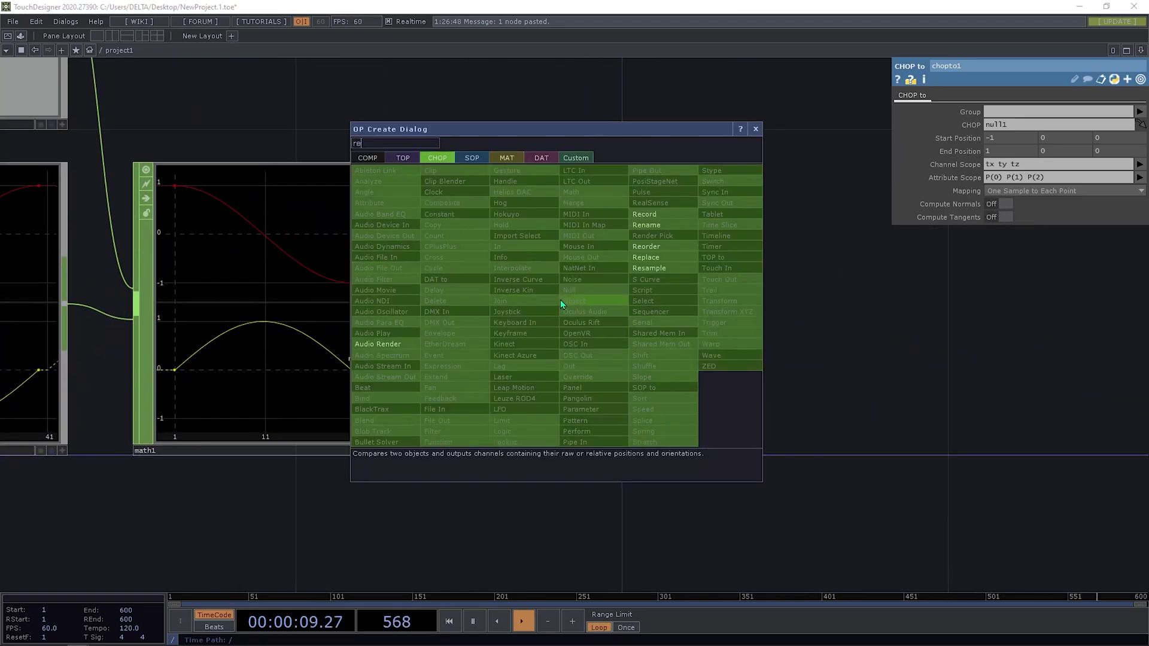
click(649, 225)
click(828, 308)
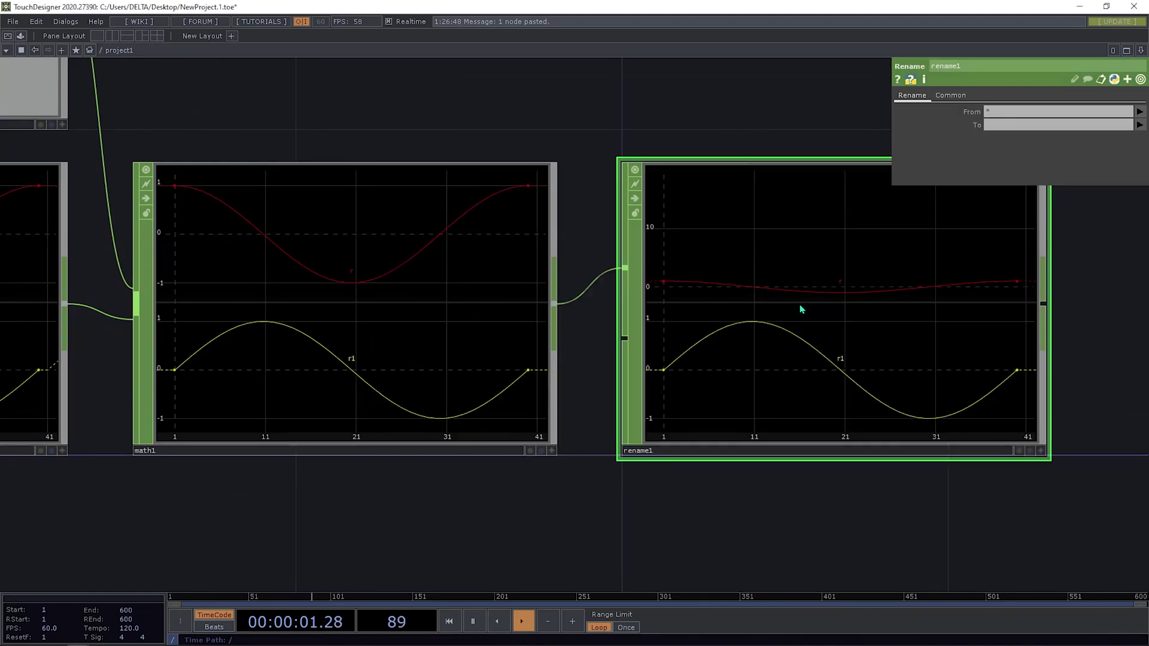
Set the Rename CHOP's To pattern to t[xy] to rename both incoming channels
click(1006, 125)
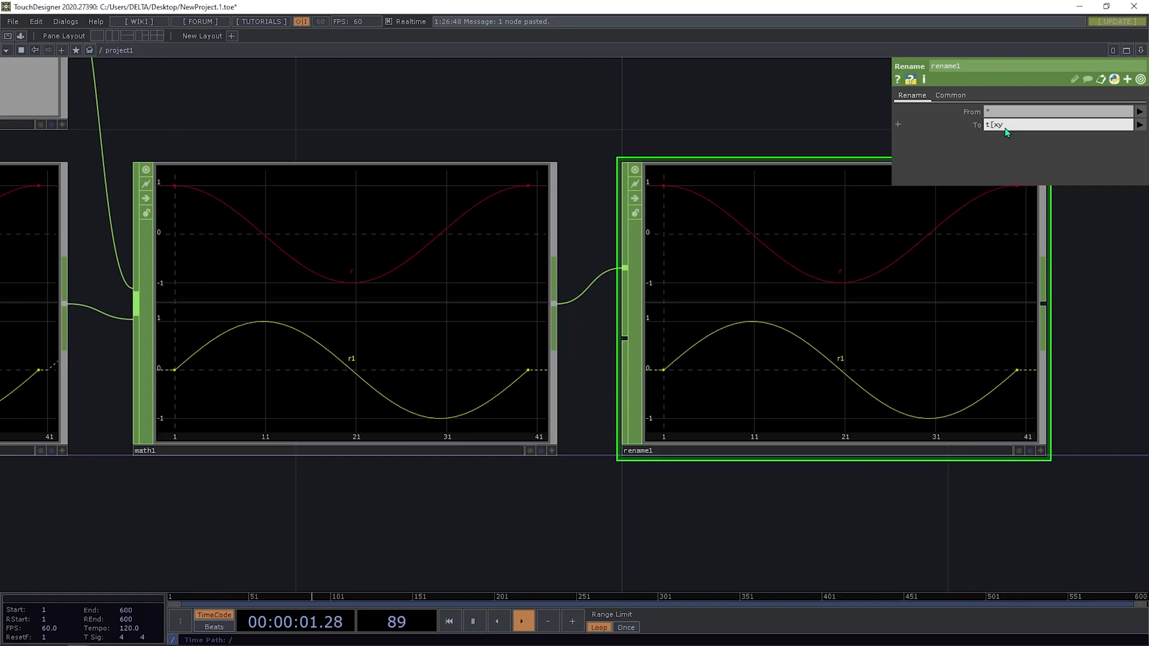
key(Return)
scroll(877, 396, down, 5)
scroll(864, 320, down, 2)
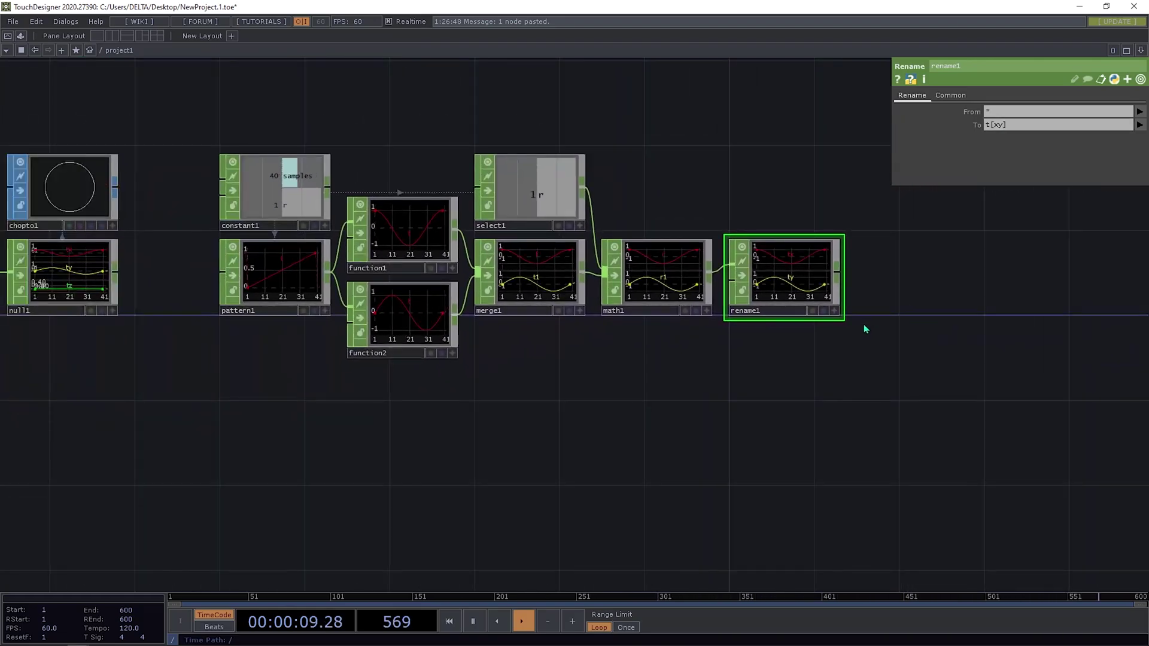
scroll(802, 307, up, 4)
scroll(871, 313, down, 3)
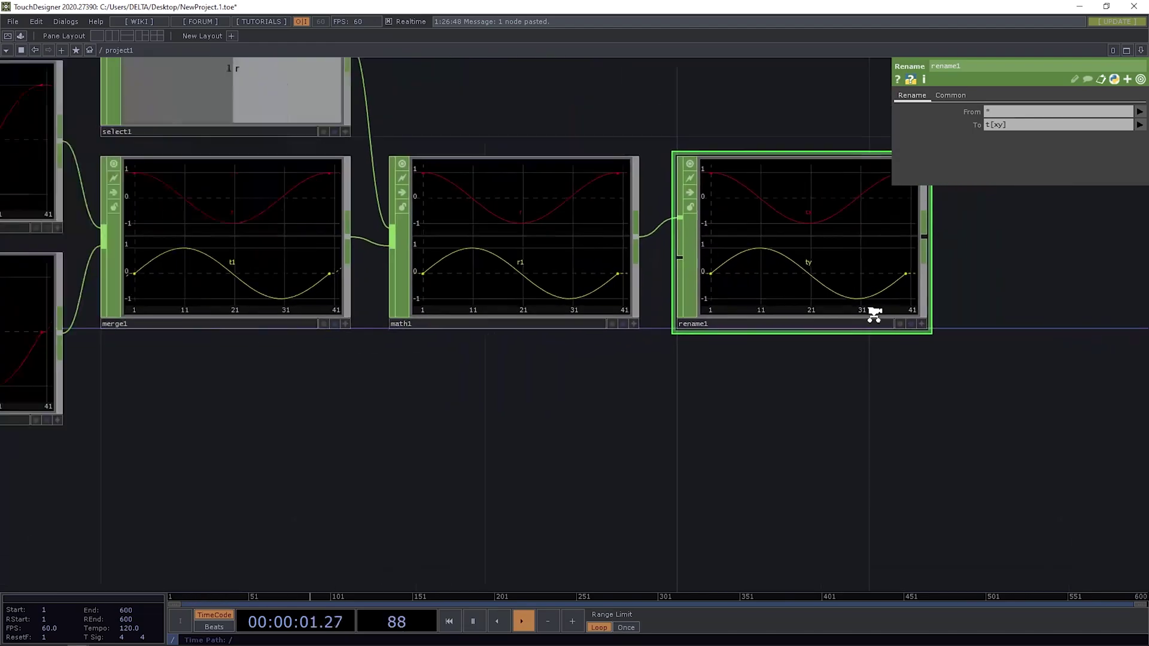
Copy the ramp Pattern CHOP and place the duplicate below the Rename CHOP
click(141, 277)
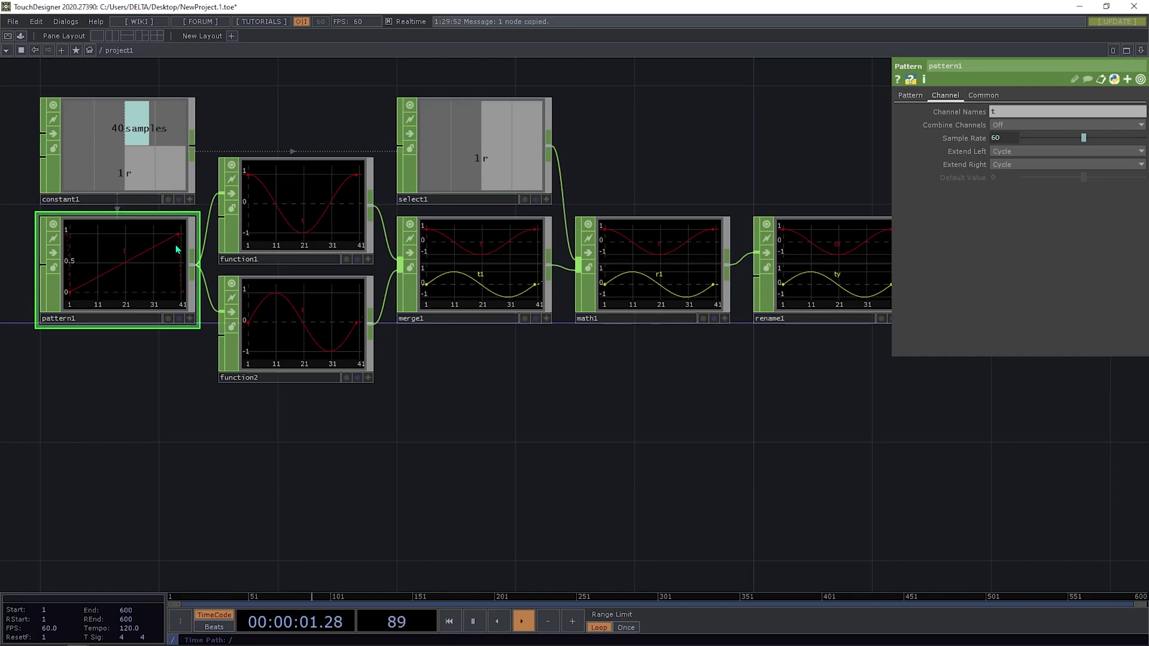
key(ctrl+v)
click(844, 360)
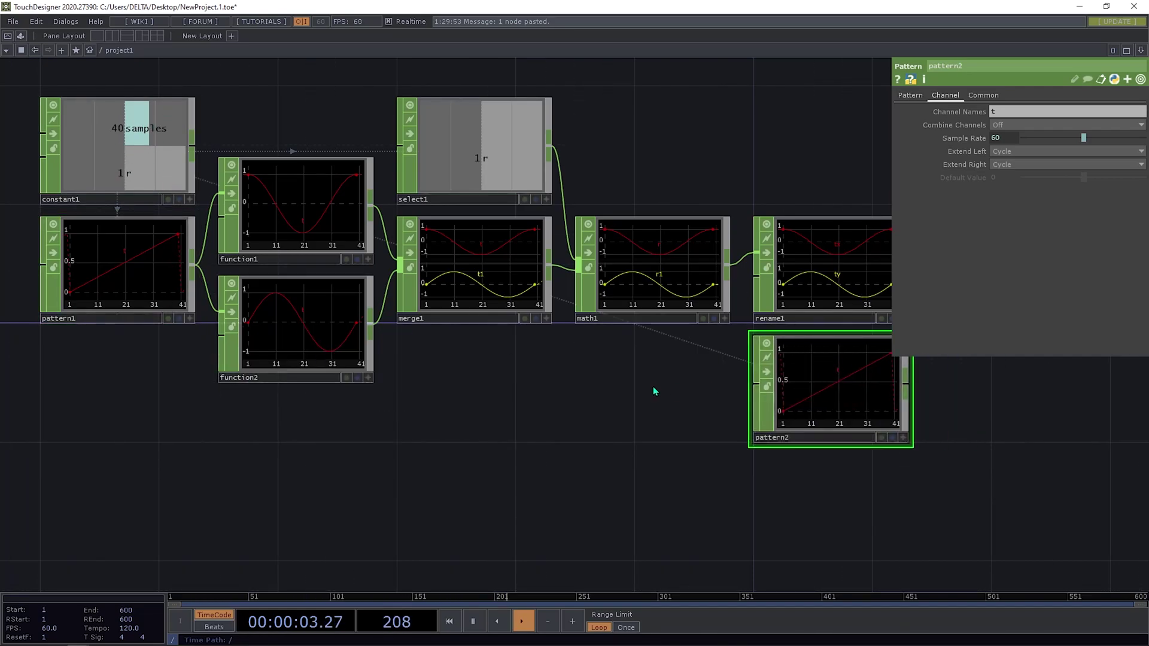
drag(1021, 395, 873, 400)
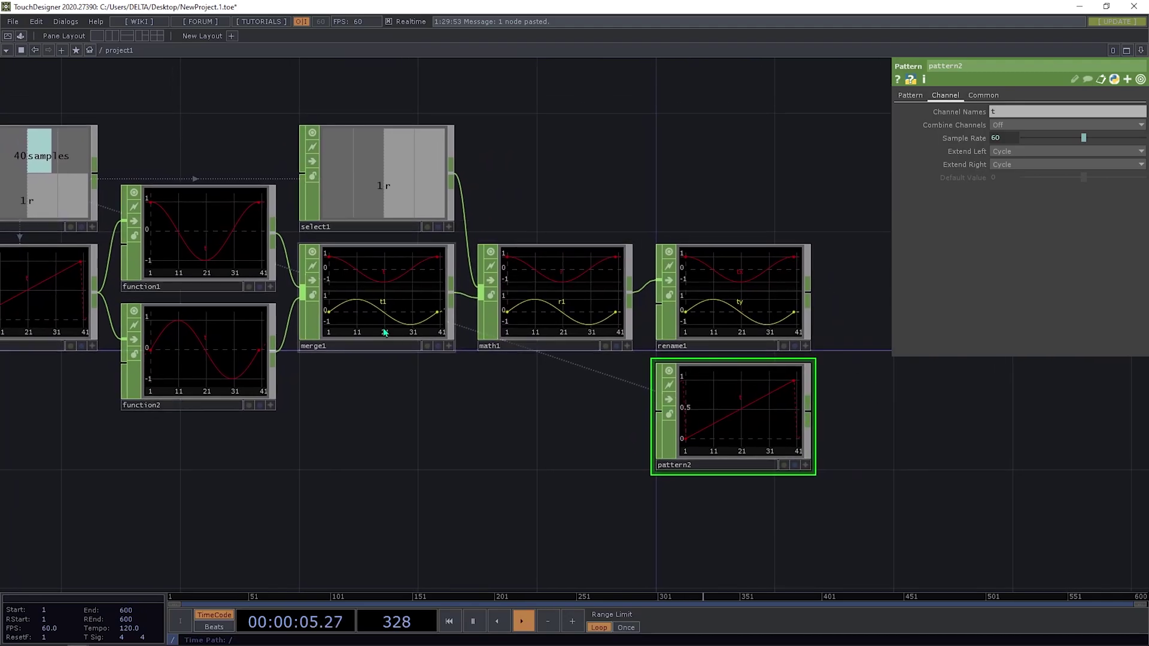
scroll(634, 184, down, 2)
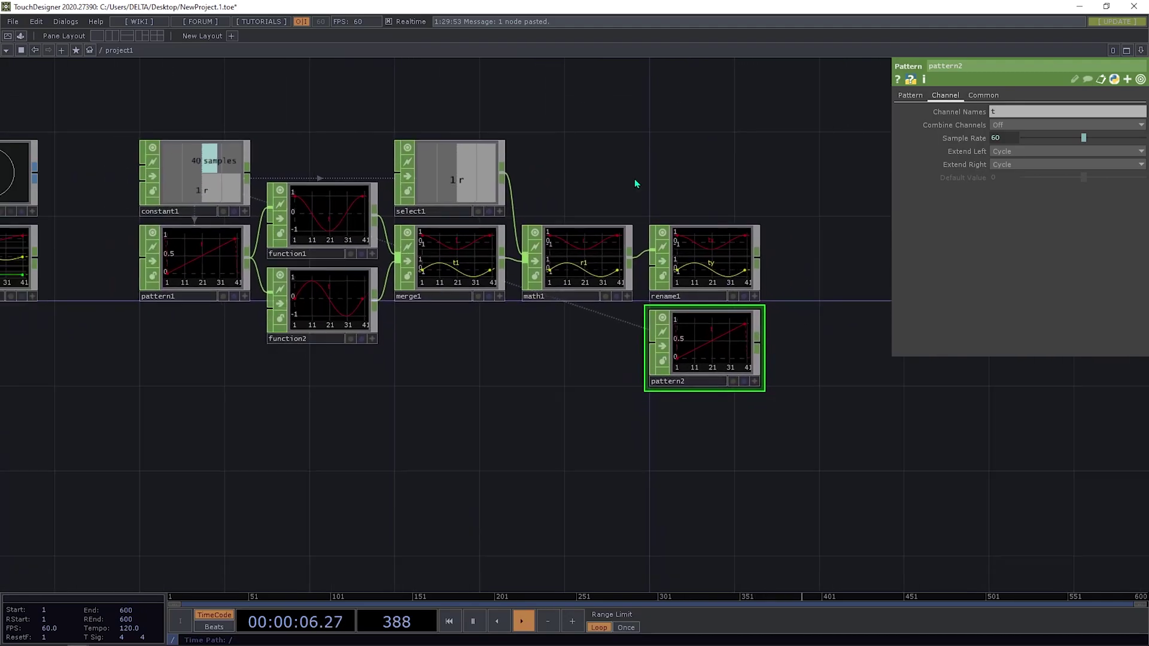
Set the copied Pattern CHOP's type to Constant and its amplitude to 0
click(910, 95)
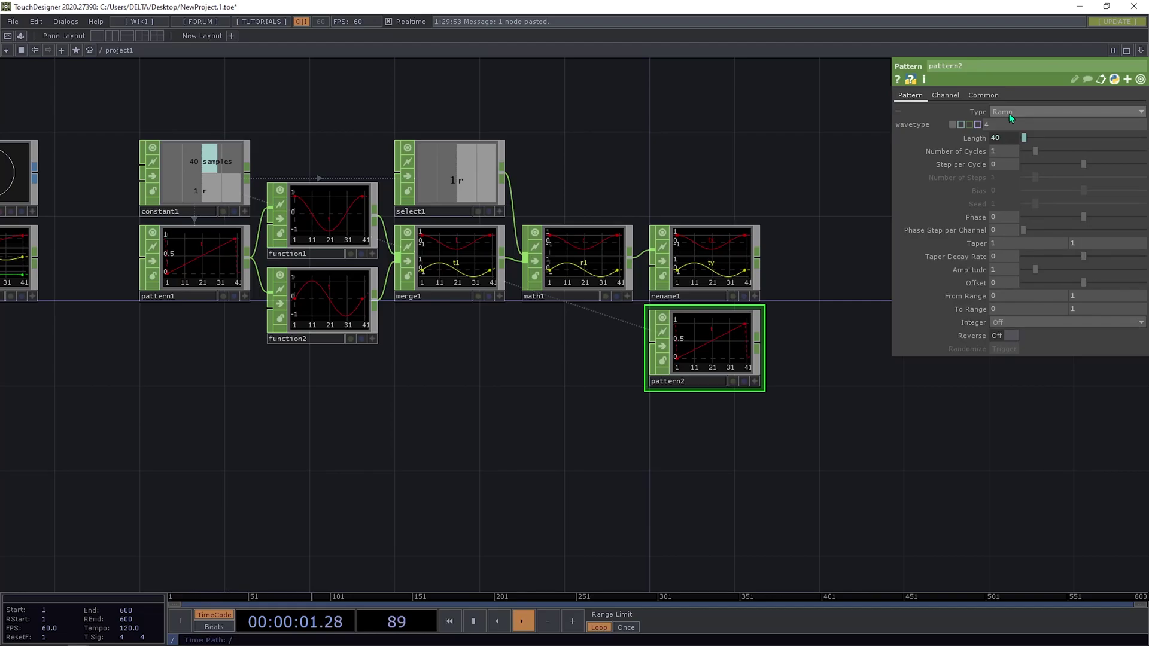
drag(211, 423, 508, 419)
scroll(311, 278, up, 8)
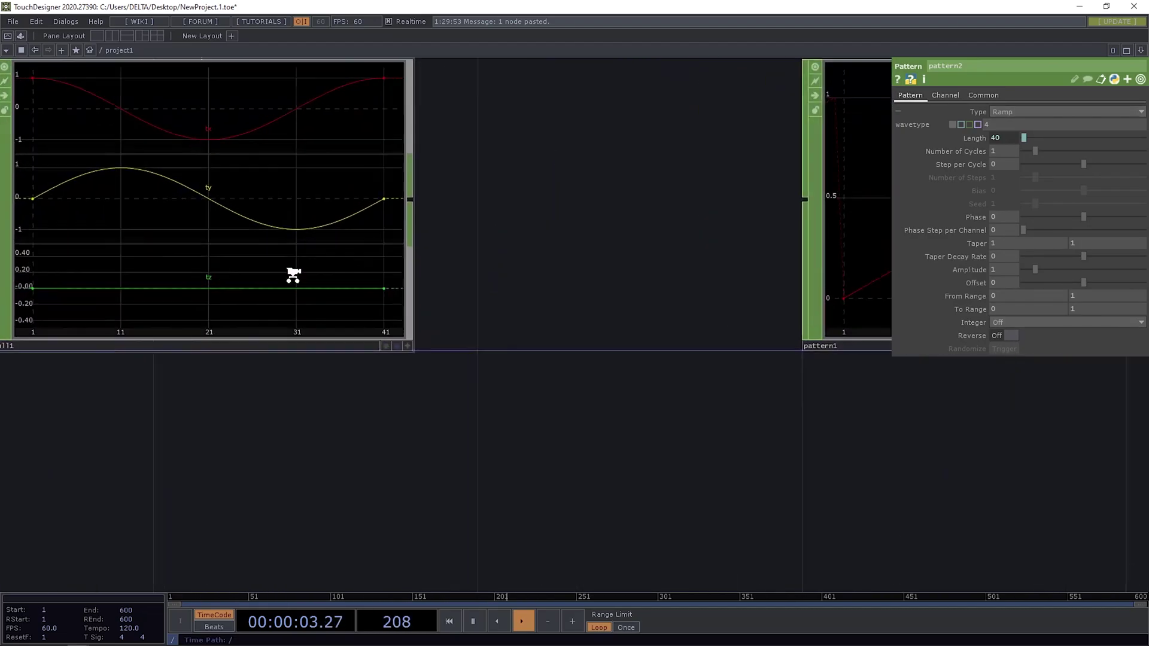
drag(253, 435, 543, 420)
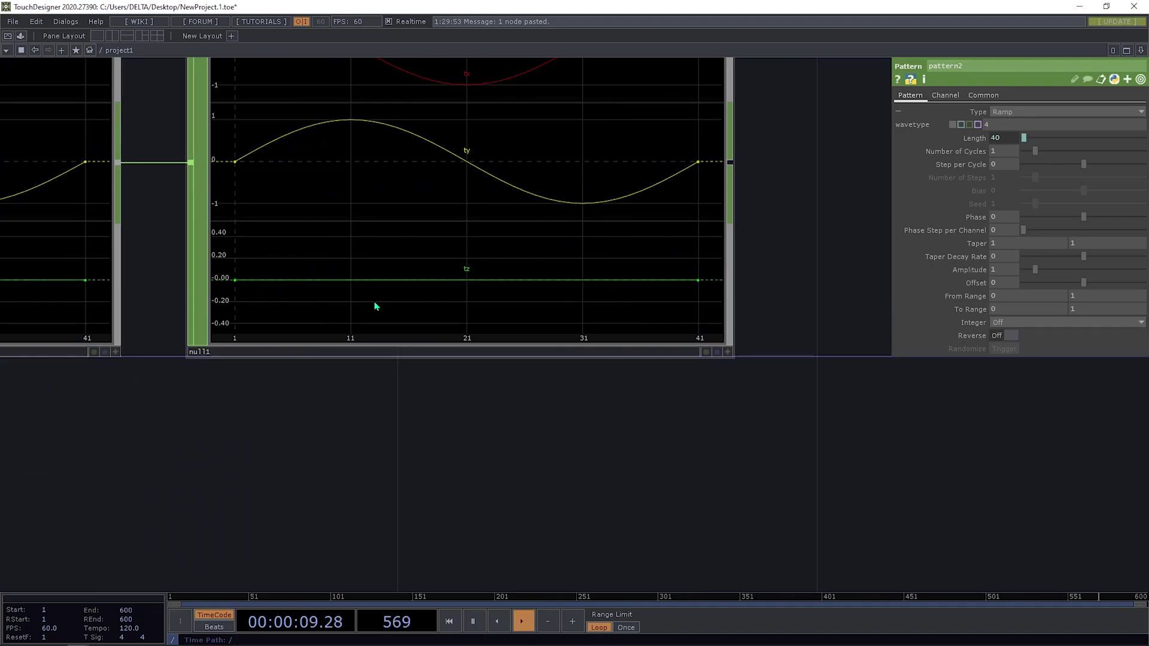
scroll(379, 330, down, 10)
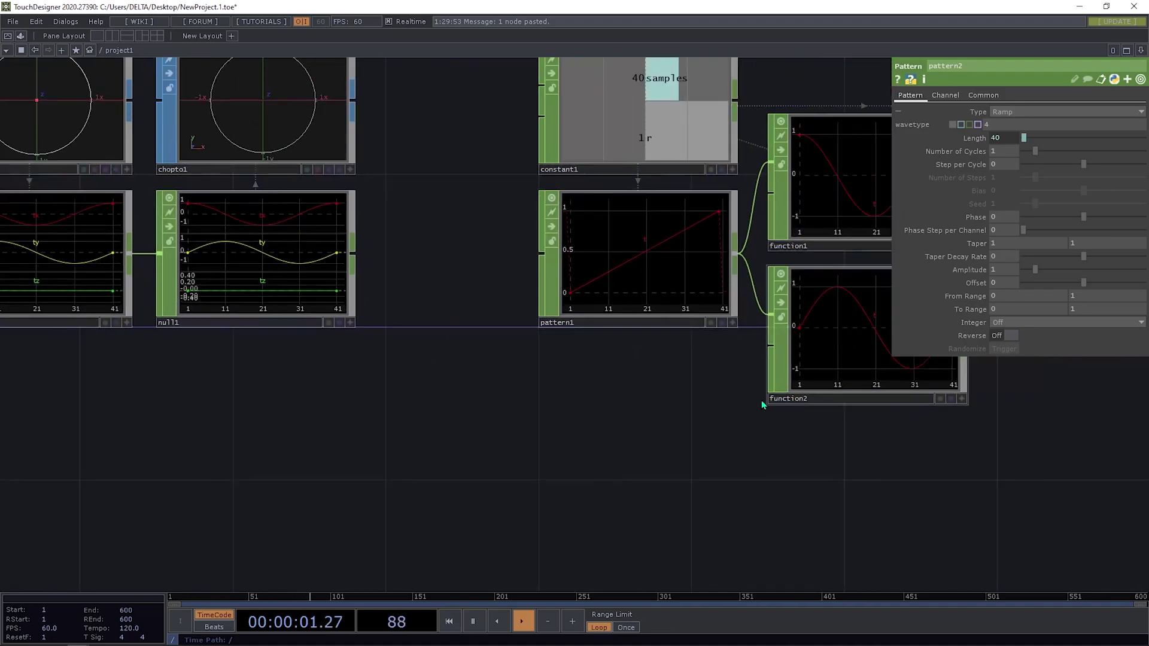
drag(600, 383, 76, 408)
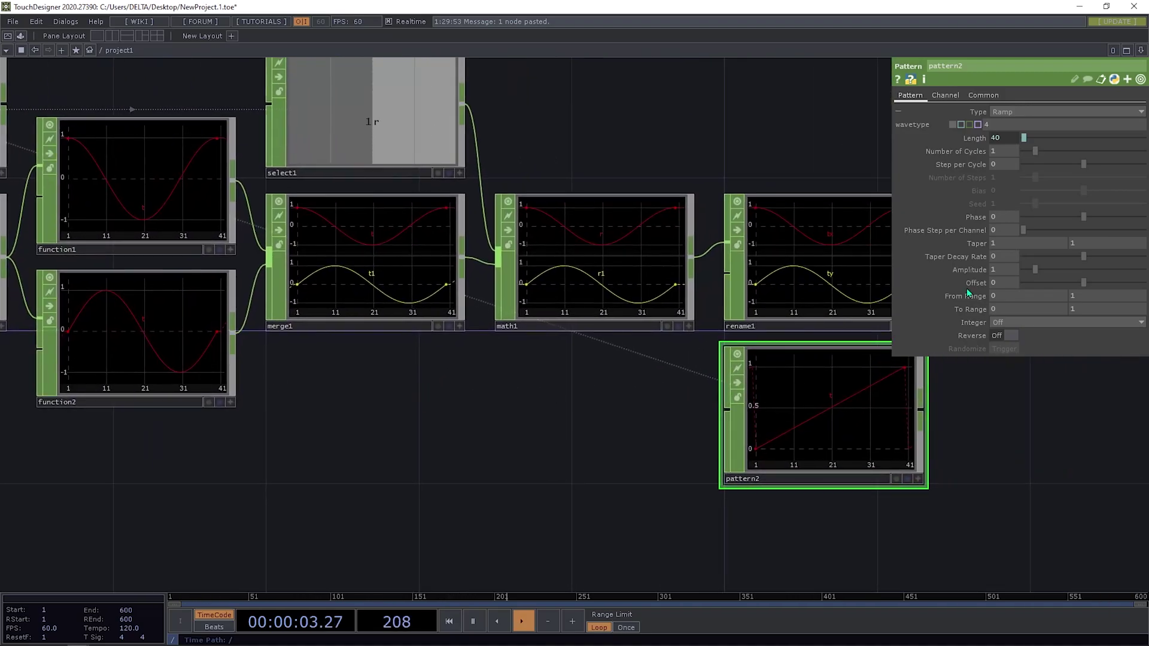
click(1007, 113)
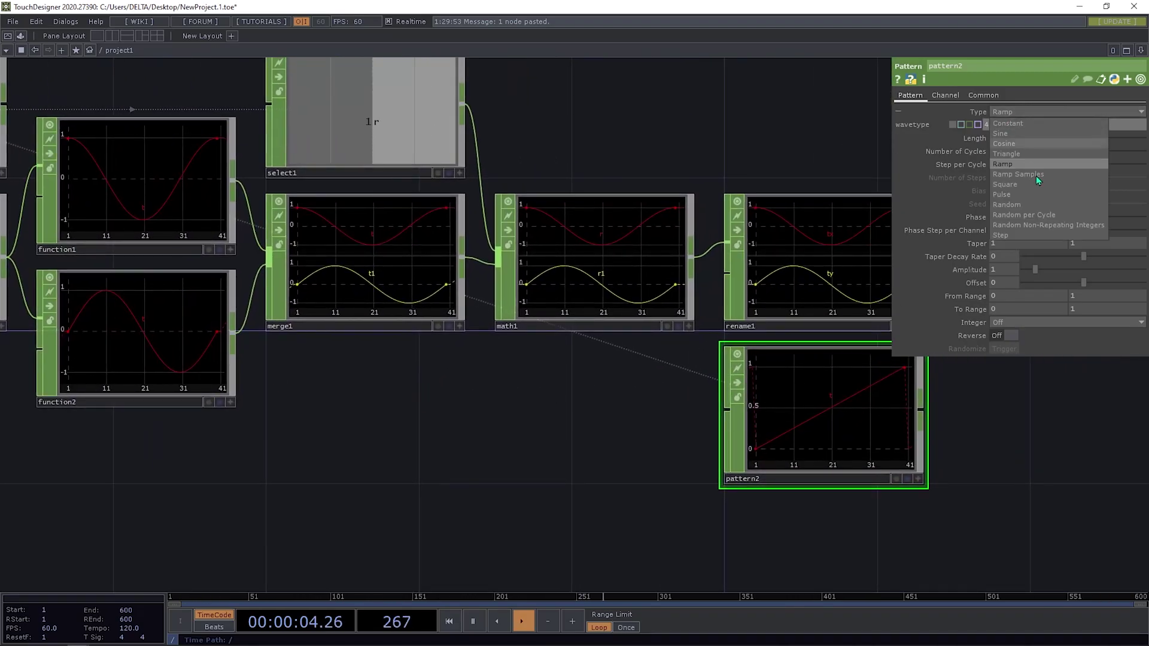
click(1026, 125)
drag(1089, 483, 877, 350)
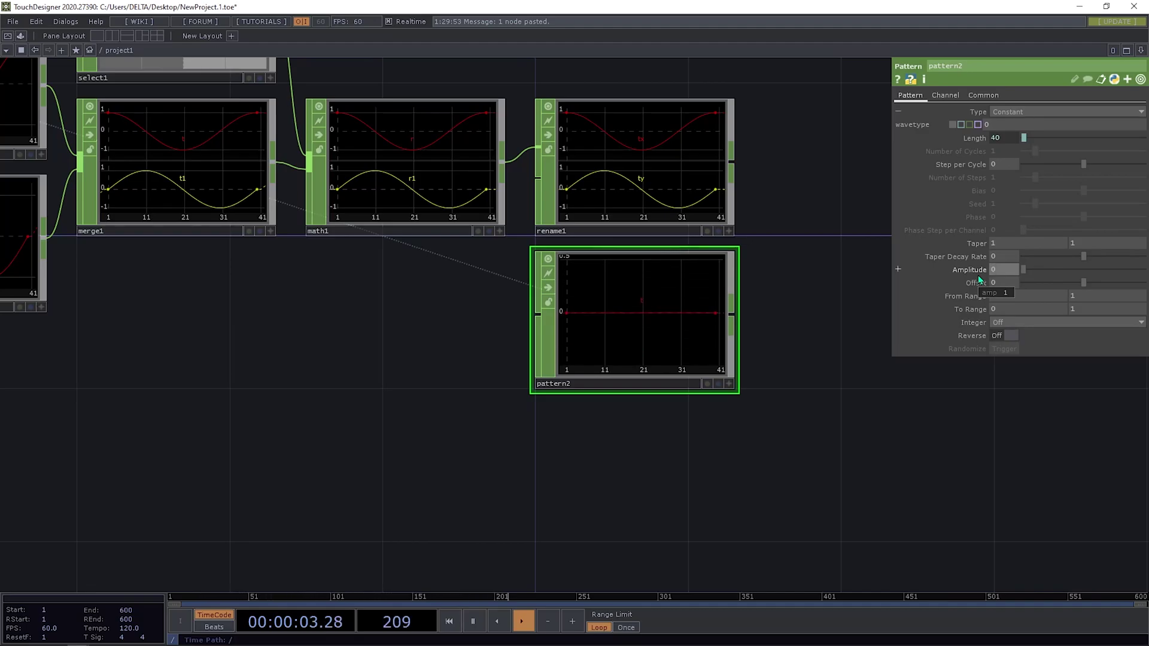
Set the constant Pattern CHOP's channel name to tz, matching the original circle's third channel
scroll(632, 307, down, 10)
scroll(261, 281, up, 5)
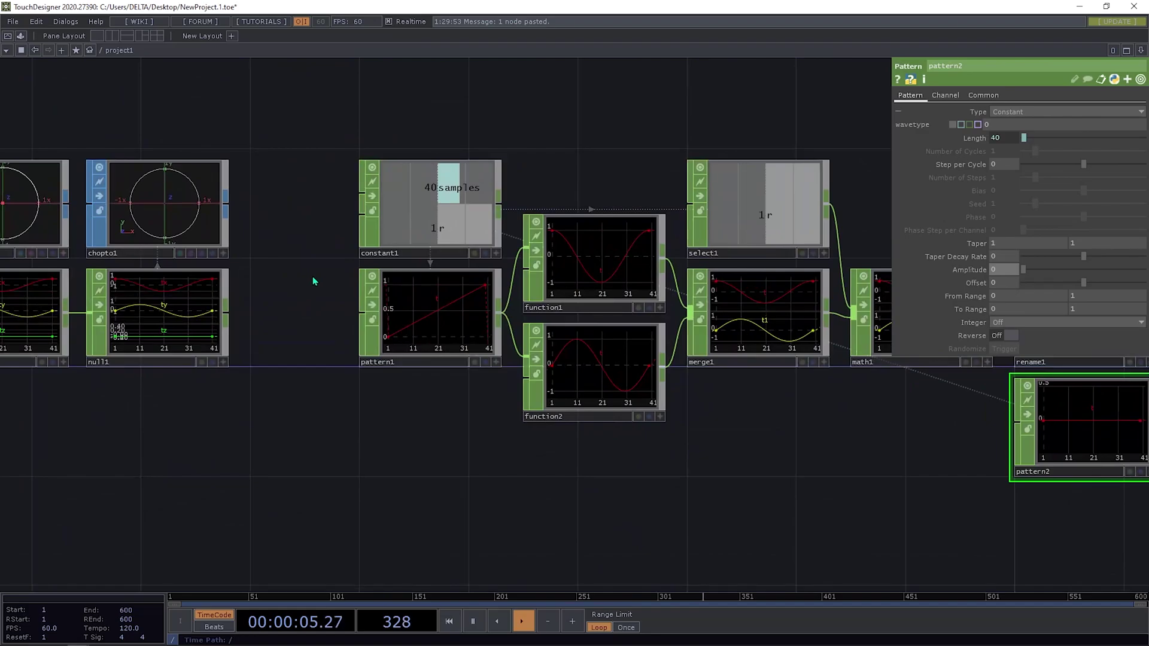
scroll(313, 277, up, 6)
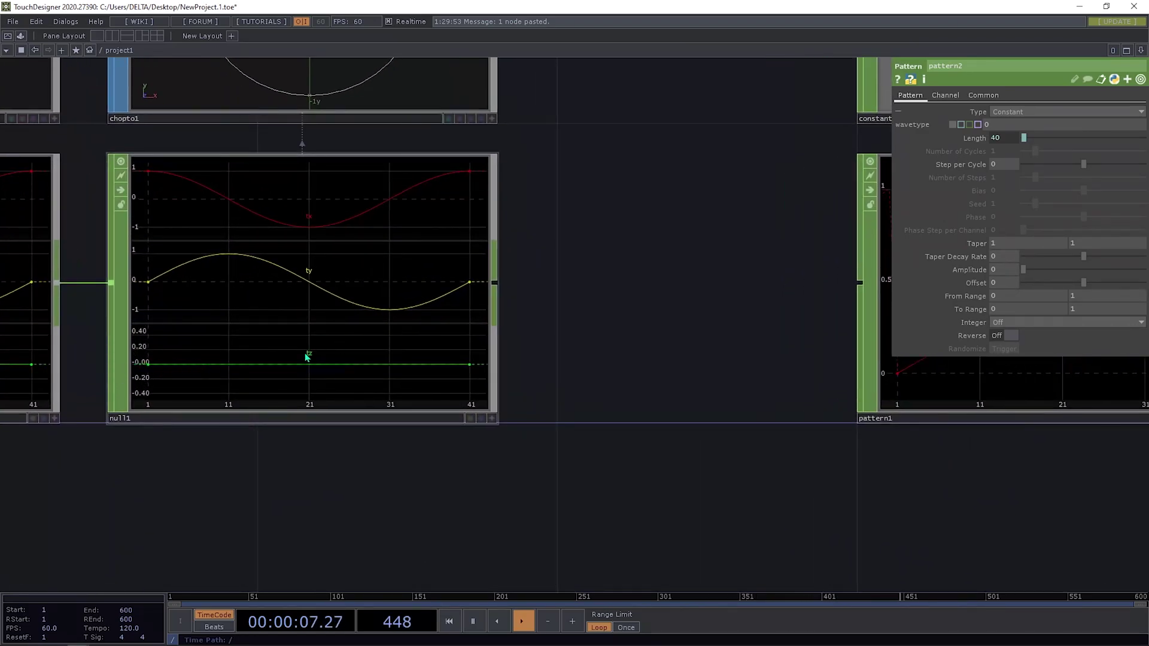
scroll(610, 390, down, 10)
scroll(626, 390, up, 6)
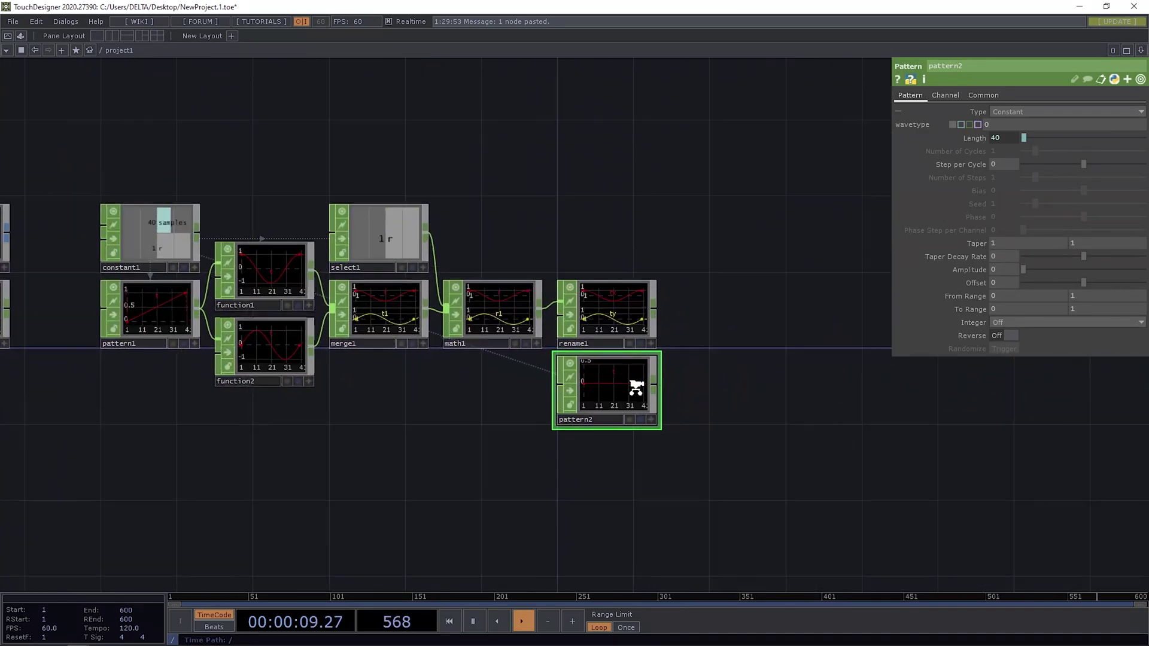
click(947, 97)
click(1001, 112)
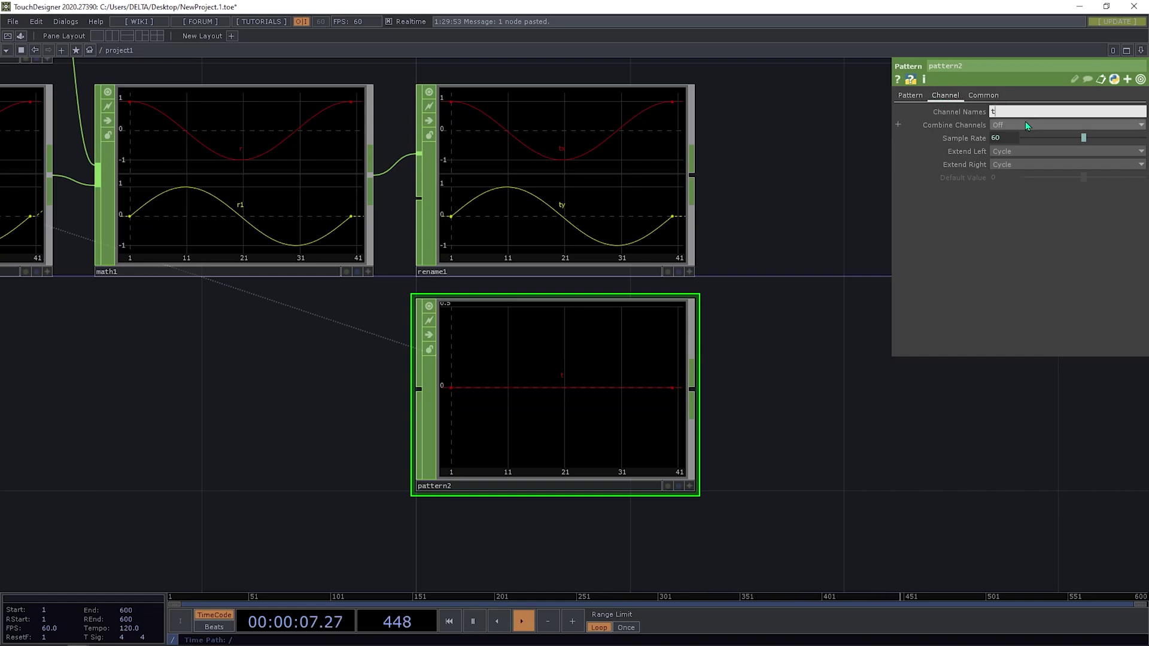
text(z)
key(Return)
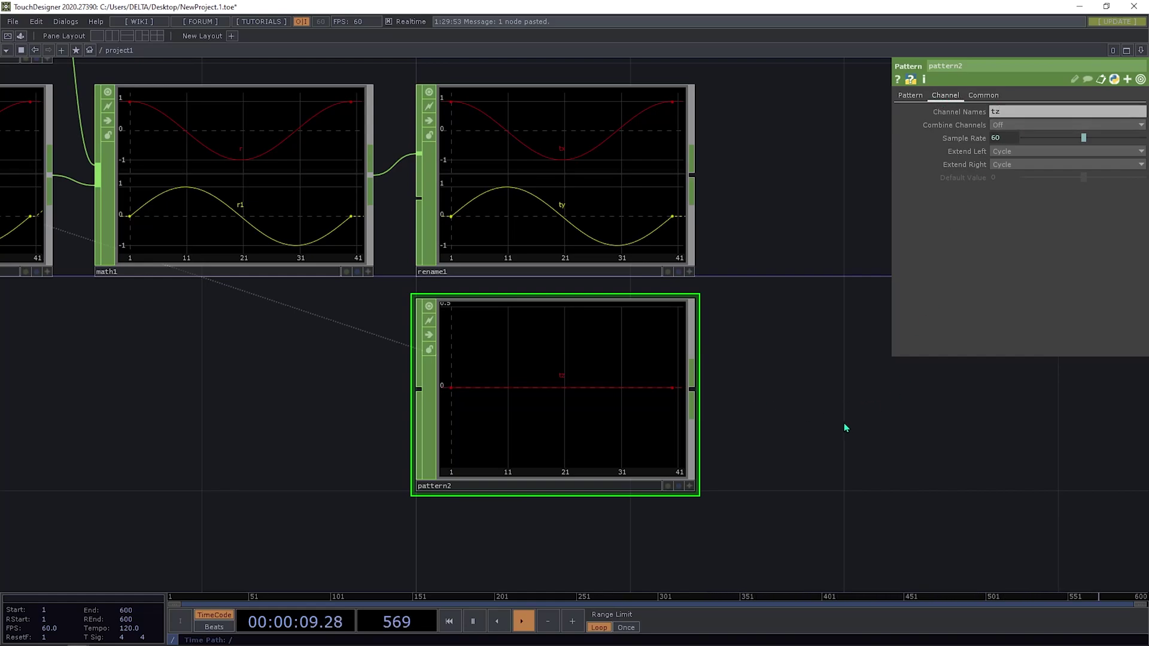
Add a Merge CHOP after the Rename CHOP and connect the constant Pattern CHOP as its second input
drag(841, 426, 718, 419)
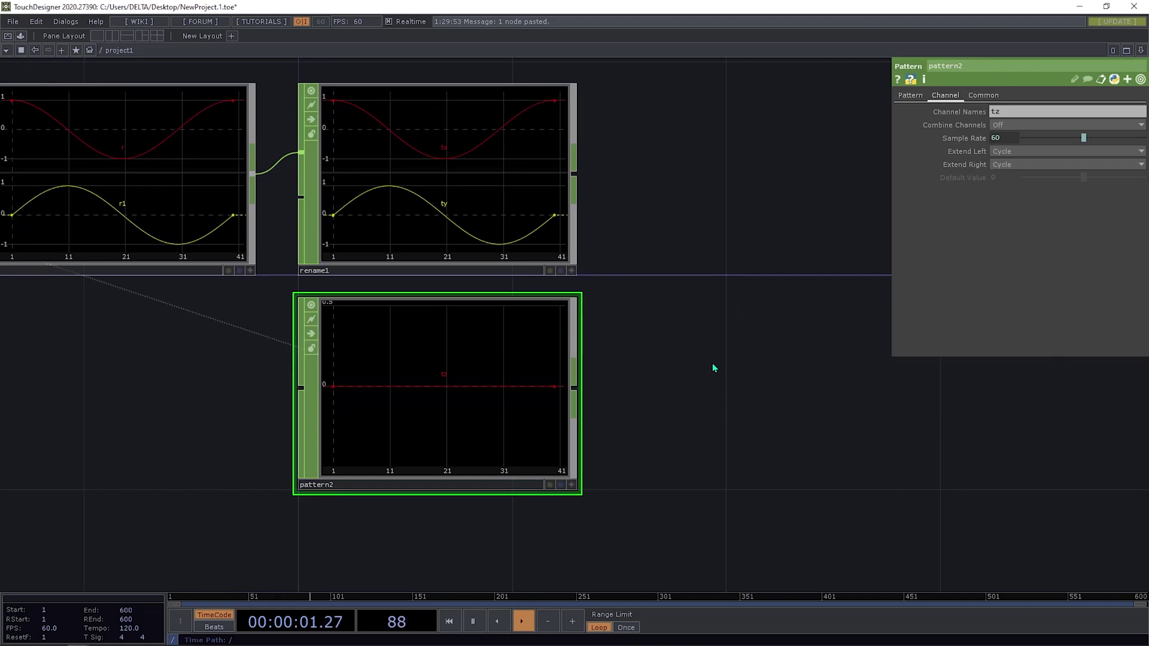
drag(696, 405, 670, 467)
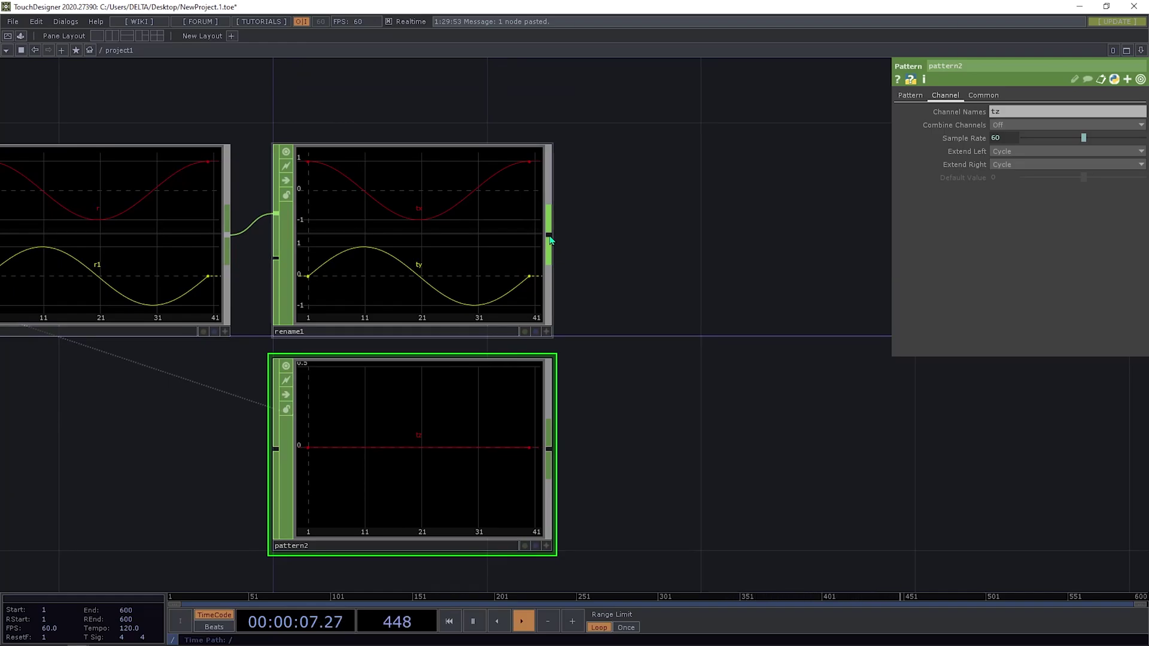
scroll(550, 240, down, 2)
scroll(549, 239, up, 2)
right_click(549, 236)
text(merg)
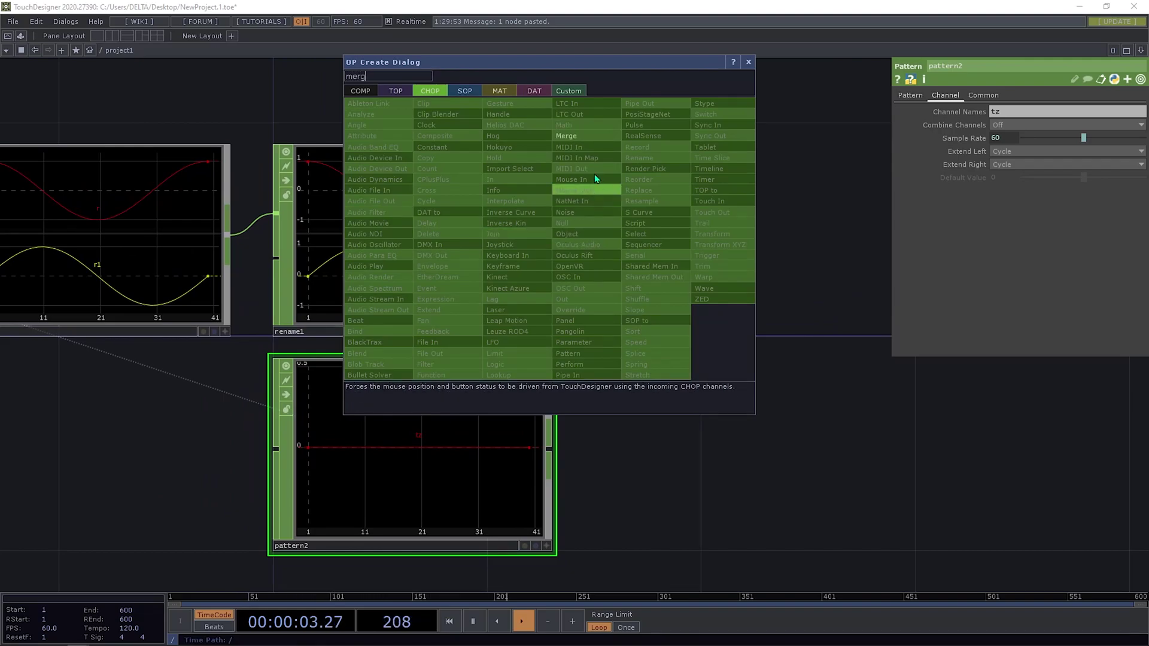
click(597, 135)
click(750, 247)
click(548, 448)
click(597, 236)
drag(766, 390, 621, 441)
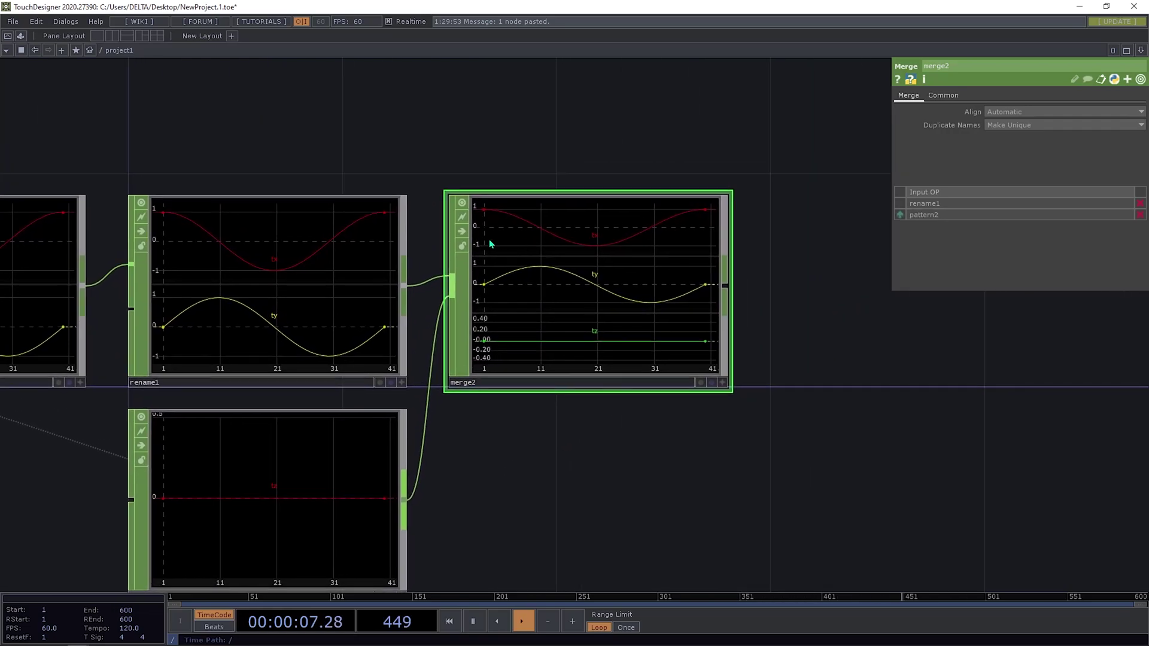
Add a Null CHOP after the Merge CHOP that combines the tx, ty and tz channels
drag(812, 375, 684, 391)
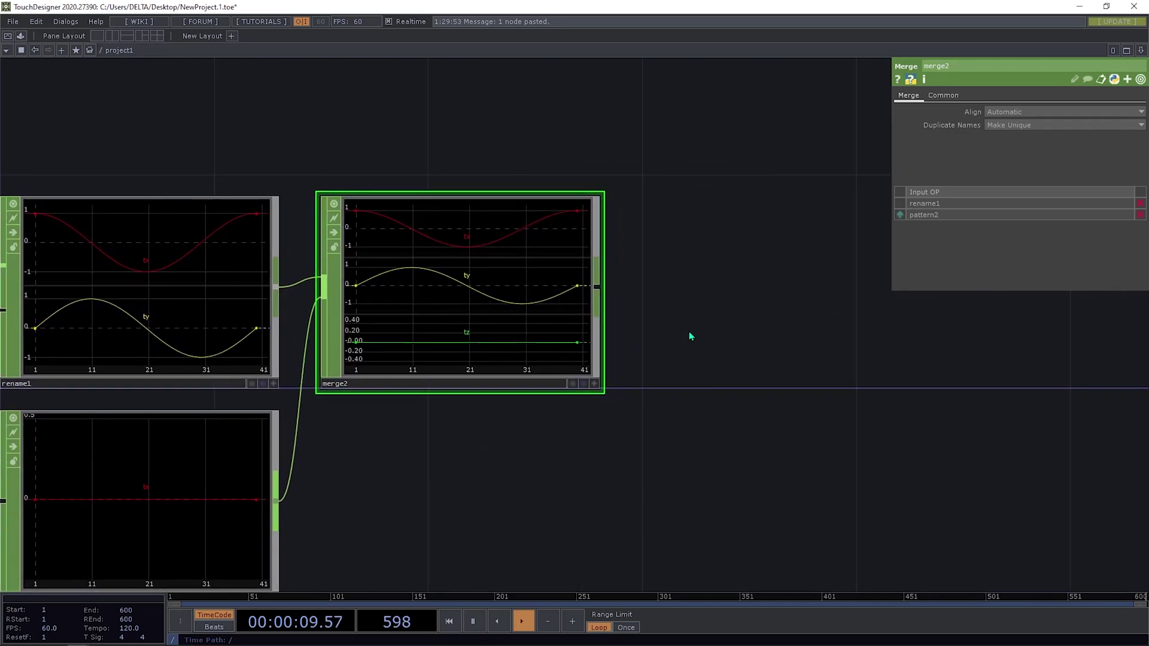
right_click(598, 294)
click(627, 282)
click(756, 293)
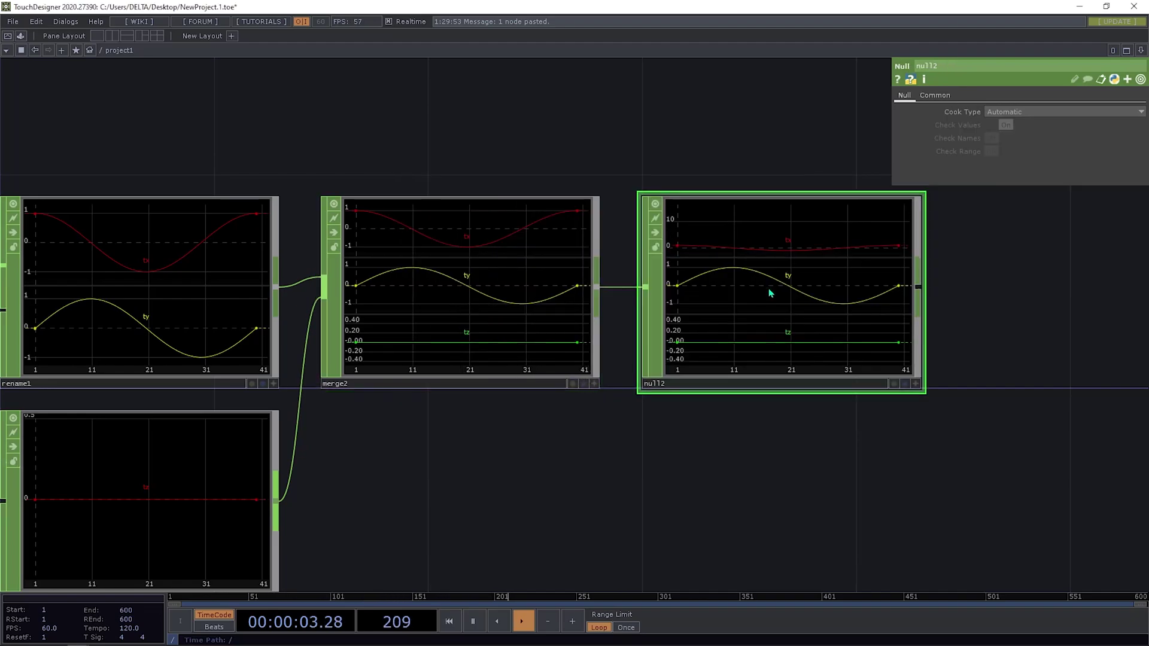
Move the original circle's Null CHOP directly beneath the new Null CHOP for comparison
scroll(646, 423, down, 6)
drag(746, 393, 808, 406)
drag(114, 383, 305, 357)
scroll(302, 356, down, 4)
drag(212, 302, 665, 333)
scroll(667, 334, up, 6)
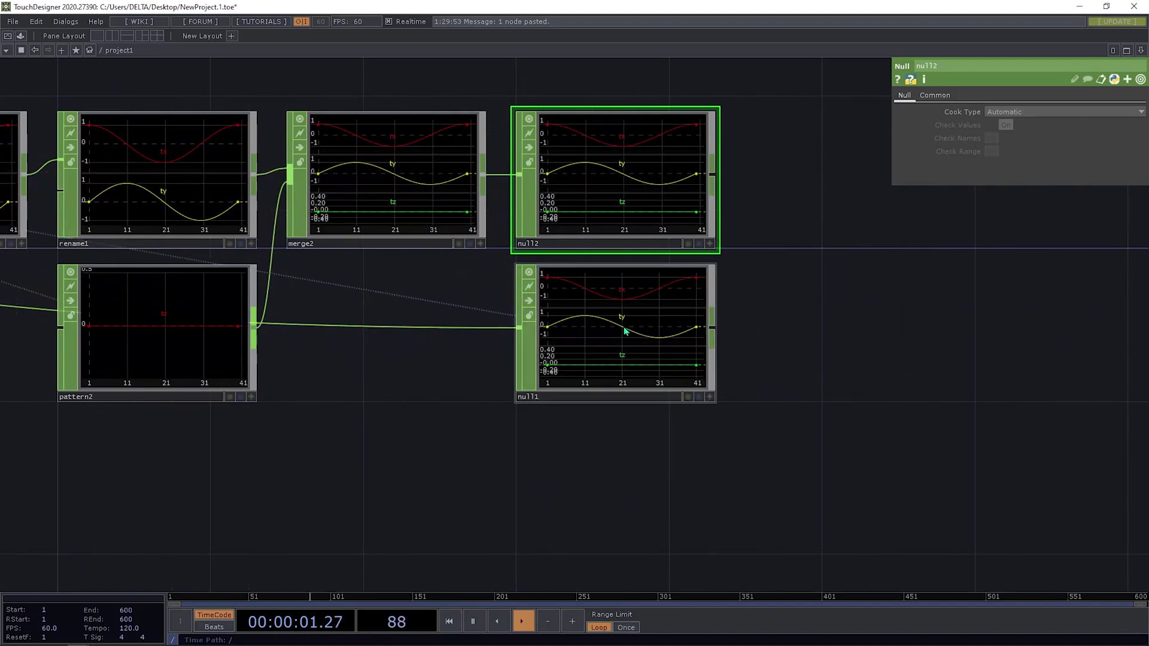
Compare the channels of the two Null CHOPs and review the operator chain from the original circle to the parametric result
scroll(518, 224, up, 3)
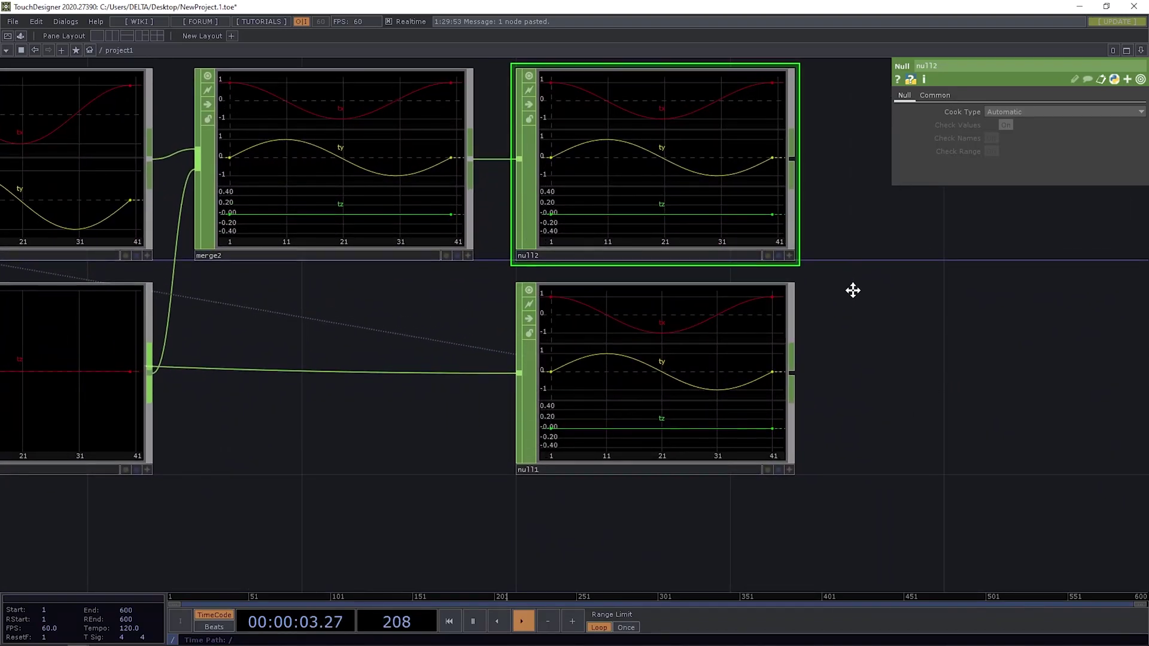
drag(850, 285, 891, 317)
scroll(892, 317, down, 6)
scroll(288, 276, up, 5)
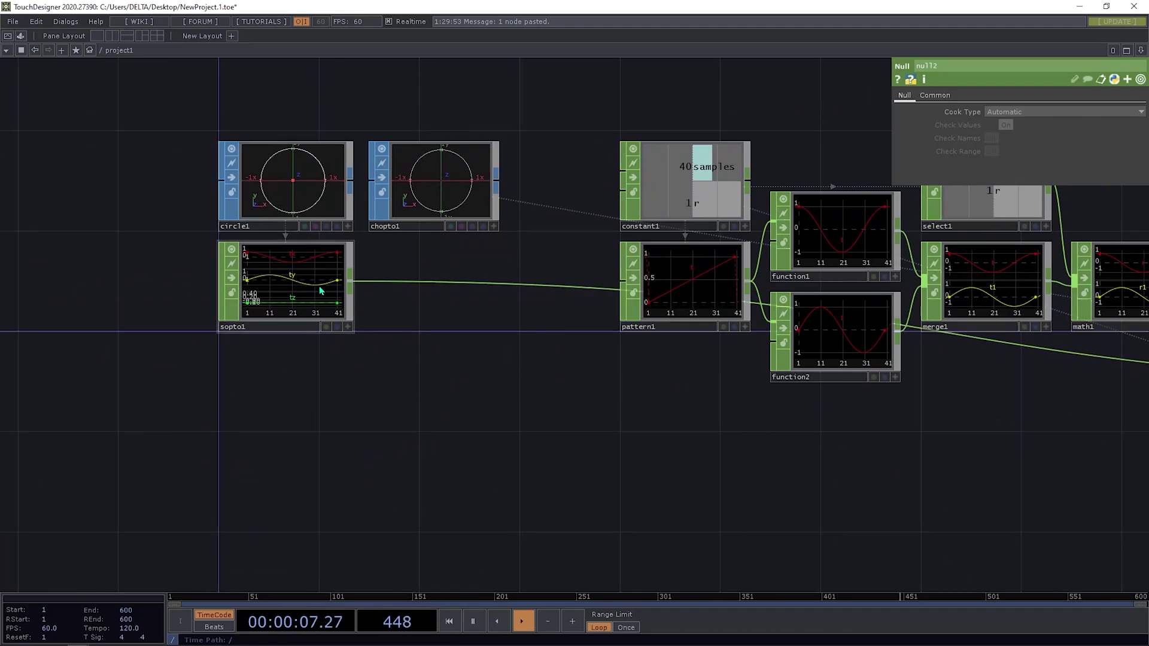
drag(780, 386, 423, 303)
scroll(423, 302, down, 5)
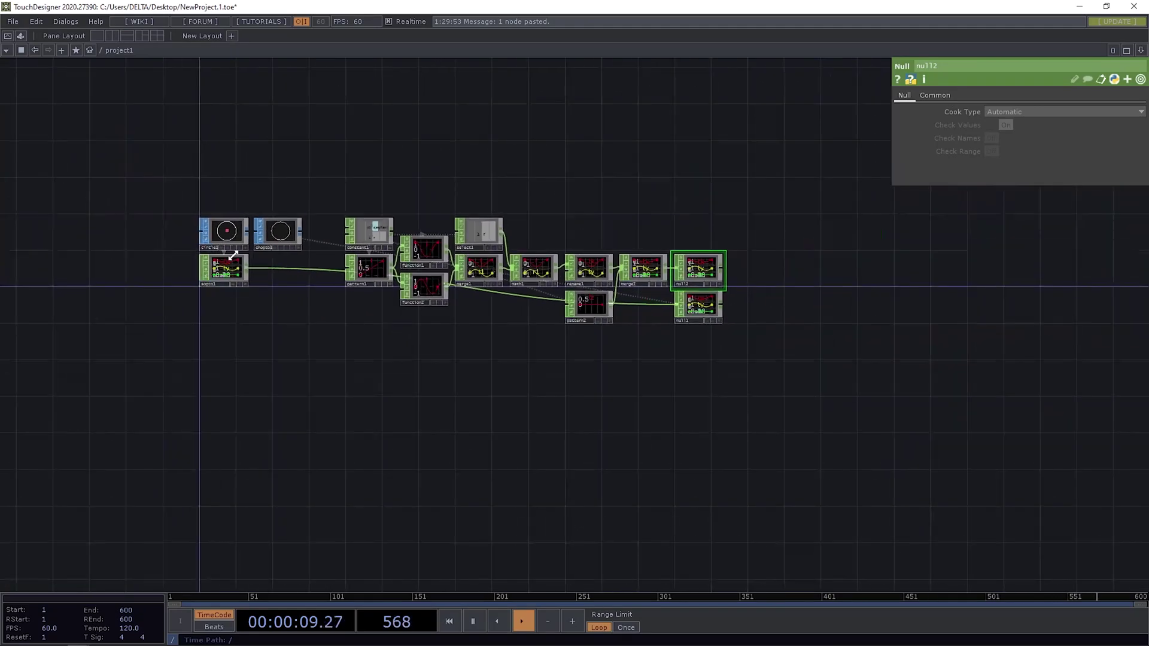
scroll(384, 250, up, 5)
drag(384, 250, 485, 230)
scroll(597, 262, up, 1)
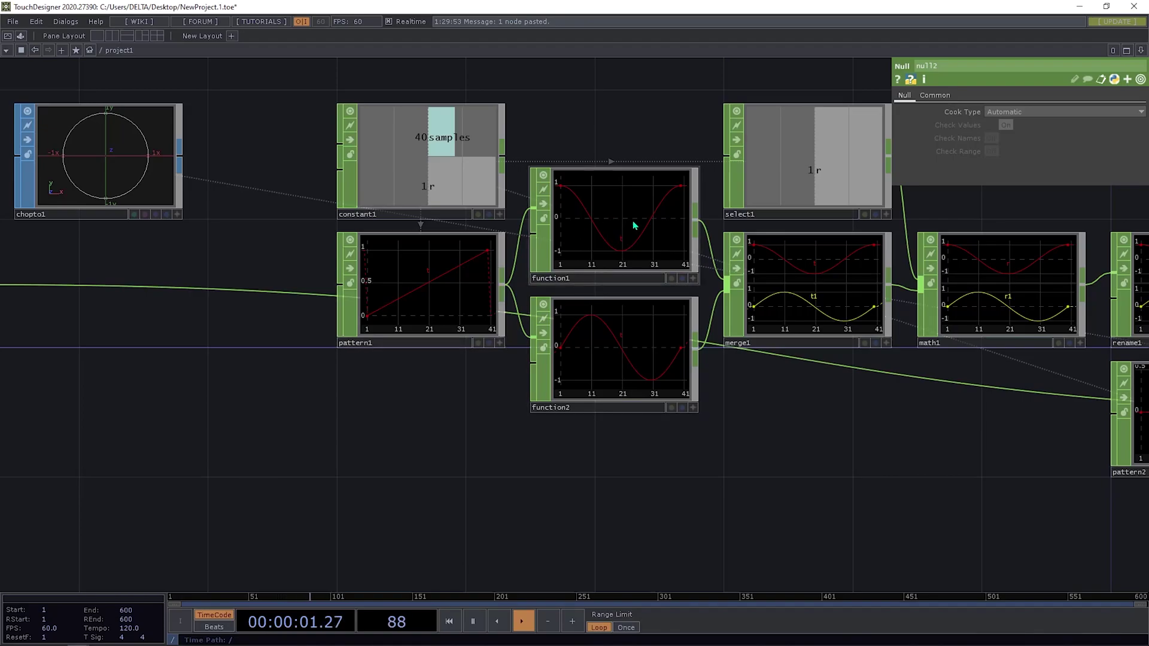
drag(533, 139, 305, 250)
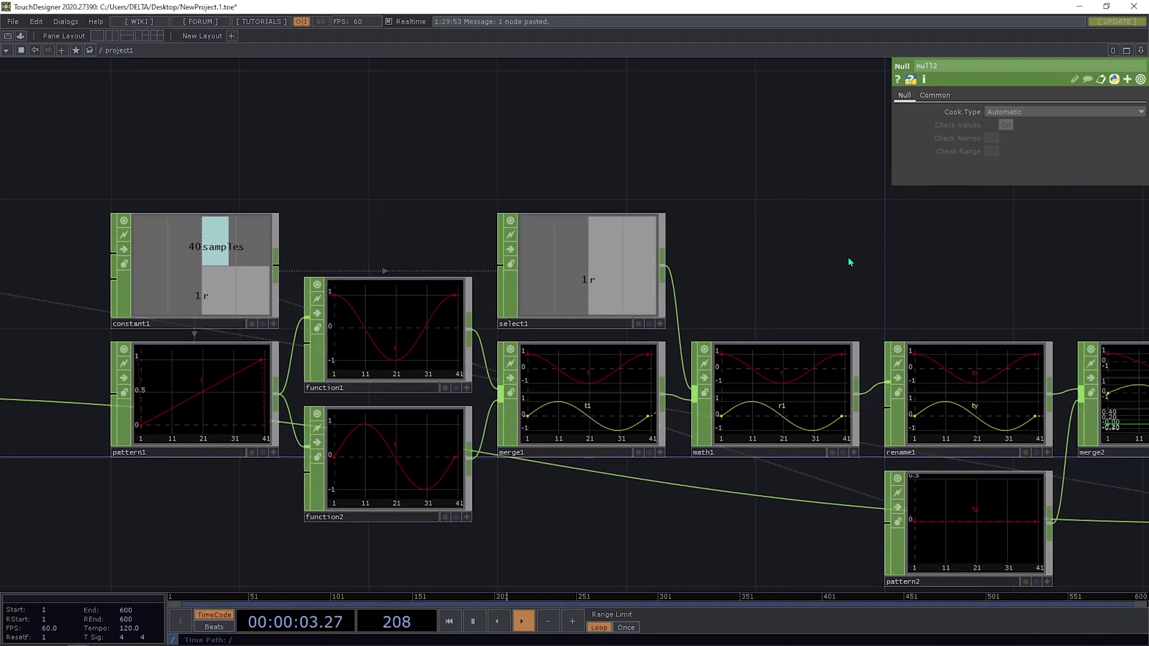
drag(849, 259, 476, 126)
drag(1137, 290, 688, 253)
scroll(587, 236, up, 4)
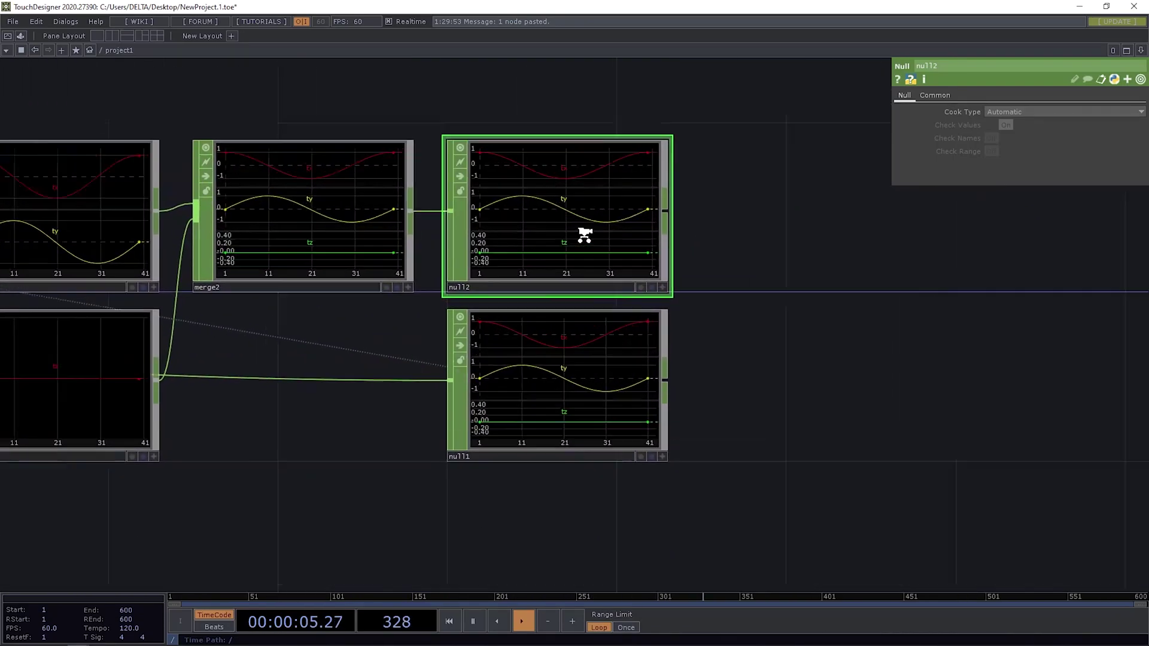
scroll(752, 287, down, 4)
scroll(718, 311, down, 3)
scroll(688, 311, up, 5)
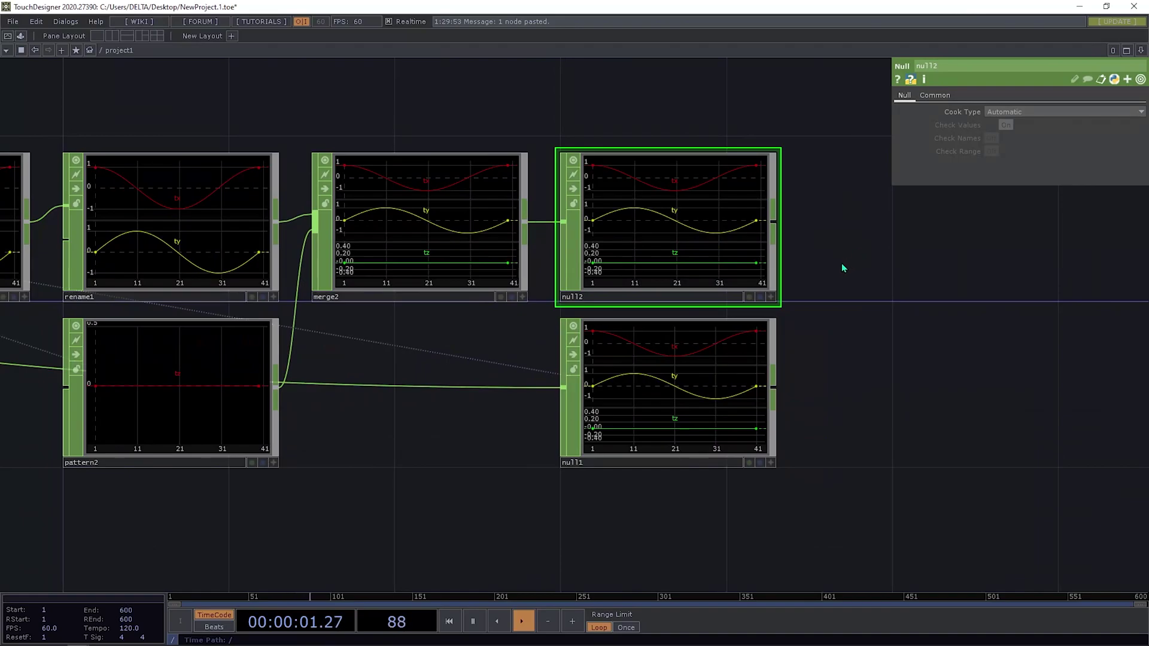
Move the original circle's Null CHOP back beside its SOP to CHOP
scroll(840, 265, down, 3)
drag(759, 330, 712, 405)
drag(713, 362, 348, 215)
drag(229, 353, 2, 359)
drag(1067, 338, 622, 413)
Create a CHOP to SOP from the new Null CHOP and place it above that node
scroll(551, 320, up, 3)
scroll(551, 320, up, 2)
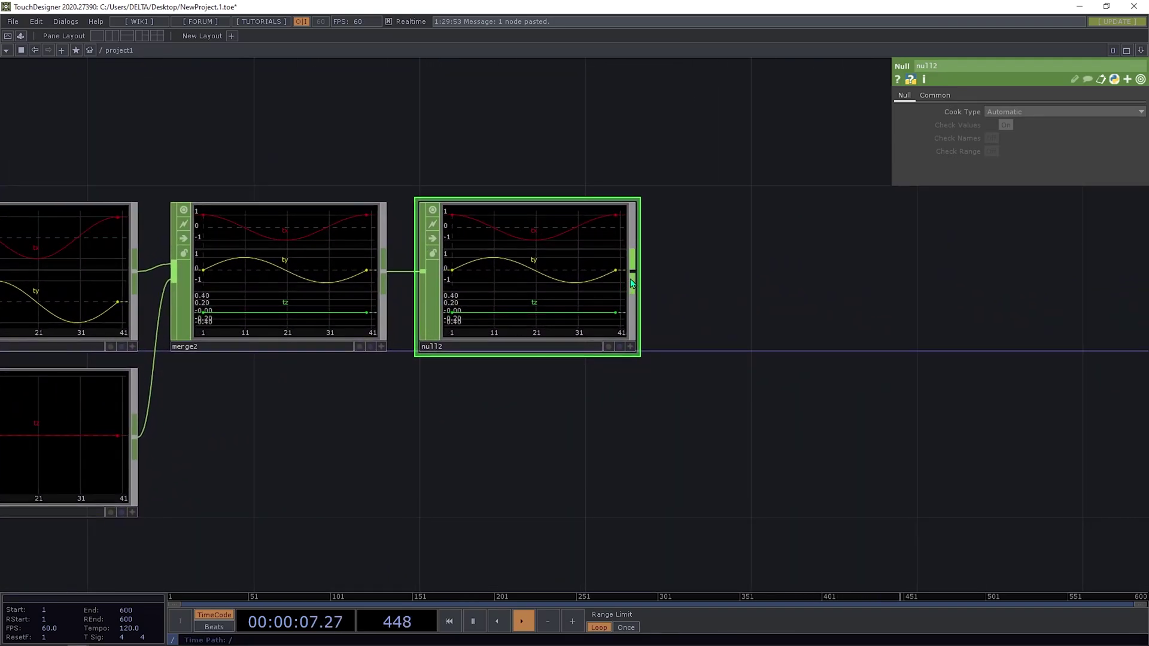
right_click(633, 277)
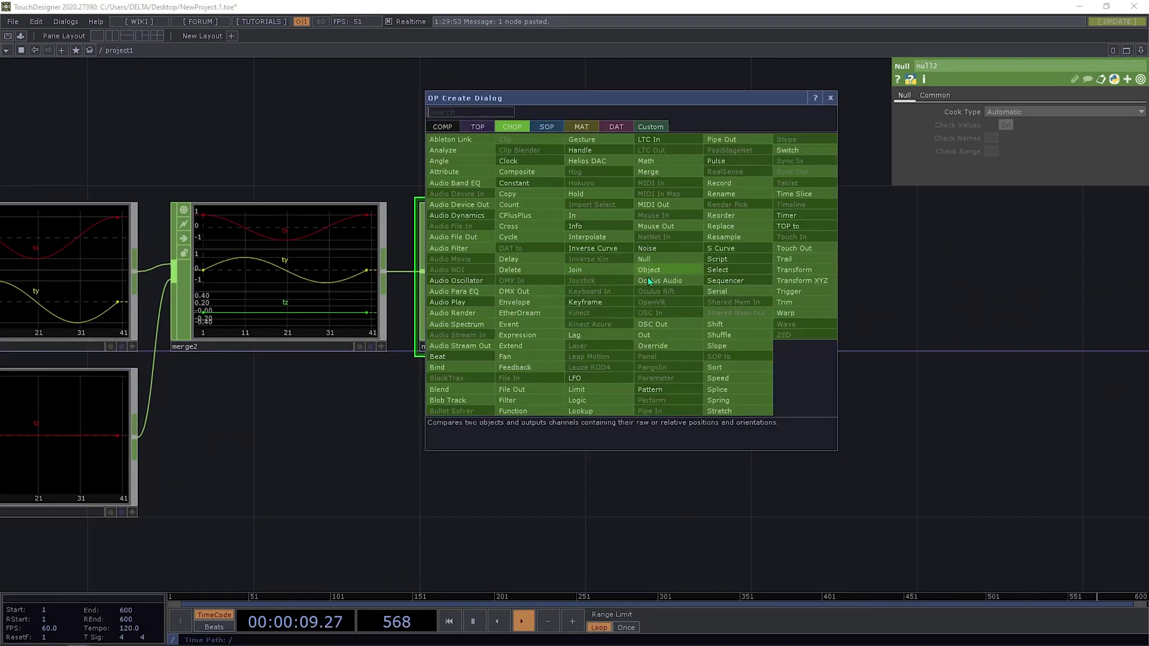
click(540, 128)
click(479, 139)
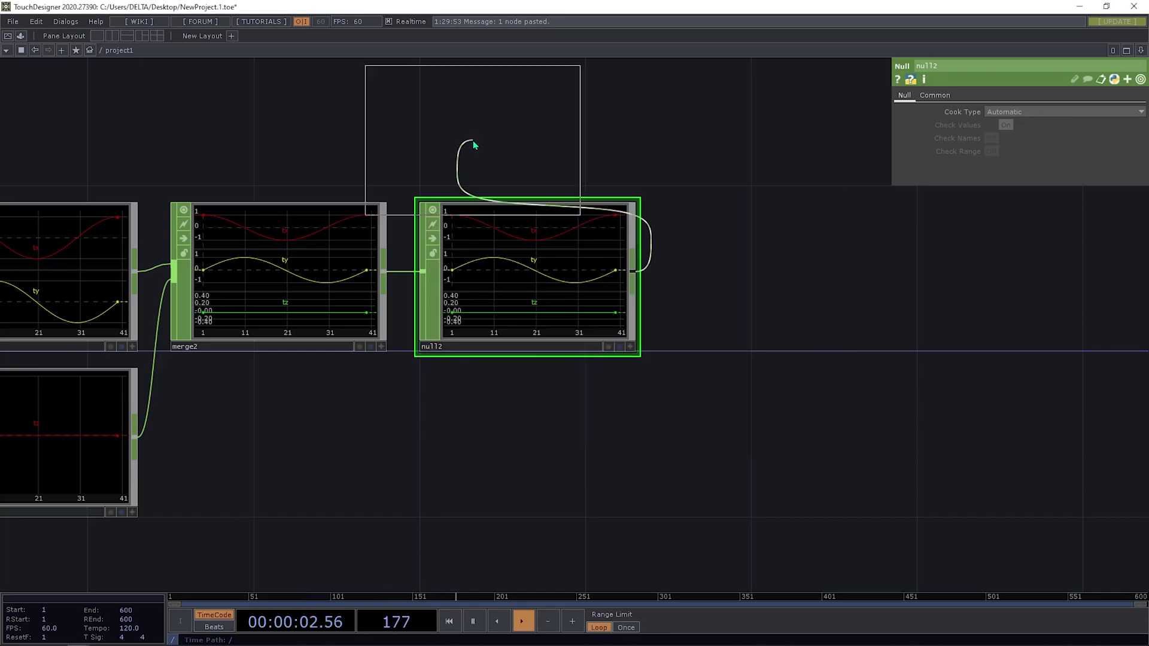
click(514, 113)
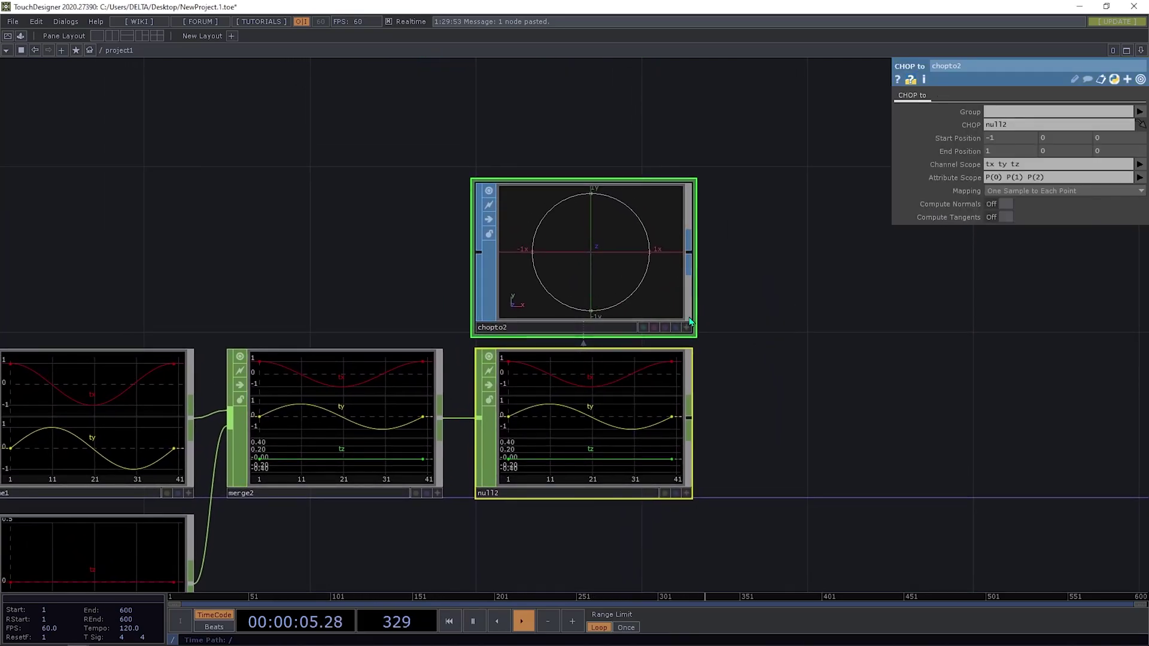
Make the new CHOP to SOP's viewer interactive and rotate the generated circle to inspect it in 3D
drag(653, 295, 578, 277)
click(686, 329)
click(688, 329)
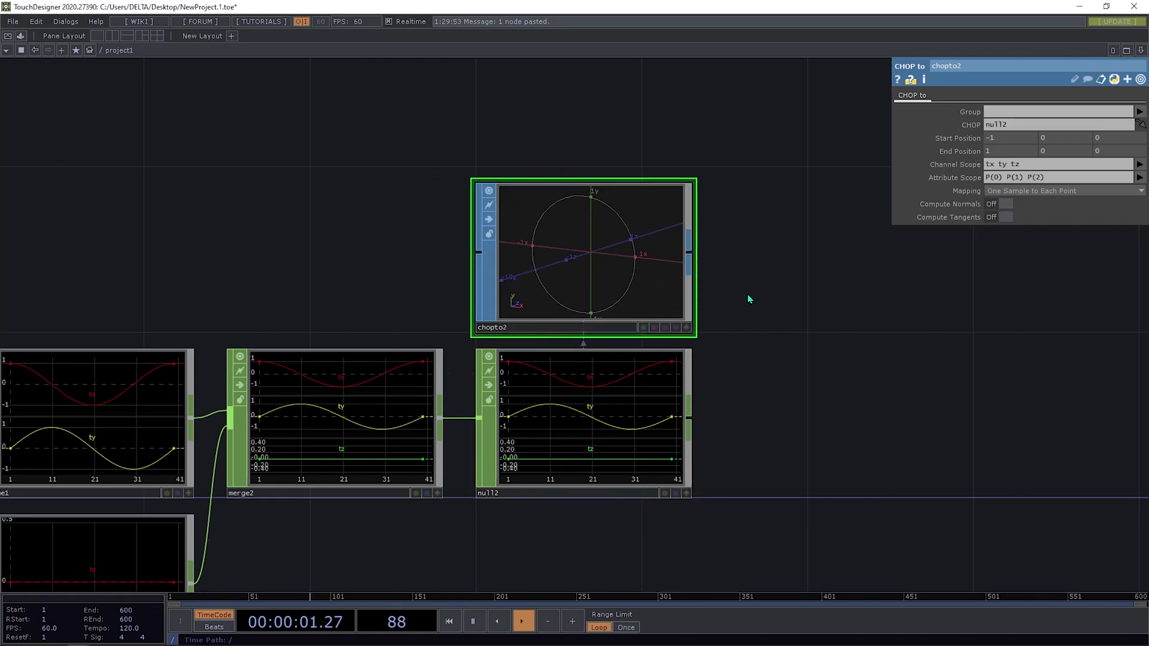
Review the complete parametric circle network from the samples and radius Constant CHOP through to the CHOP to SOP
scroll(744, 303, down, 5)
drag(424, 254, 590, 256)
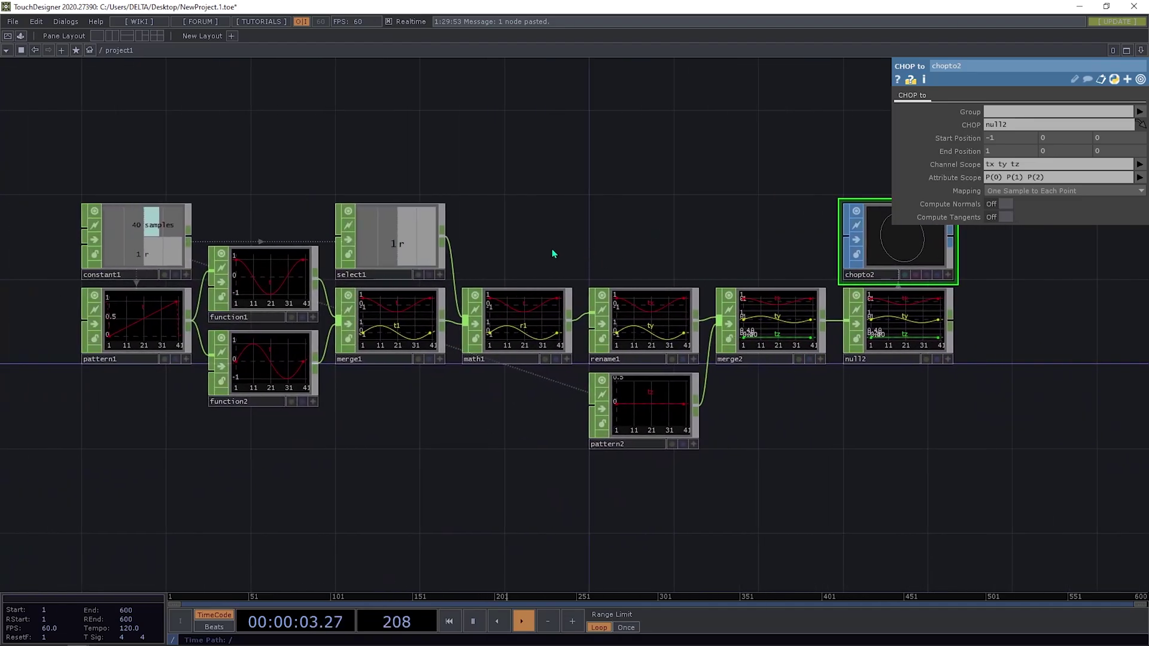
drag(341, 181, 304, 224)
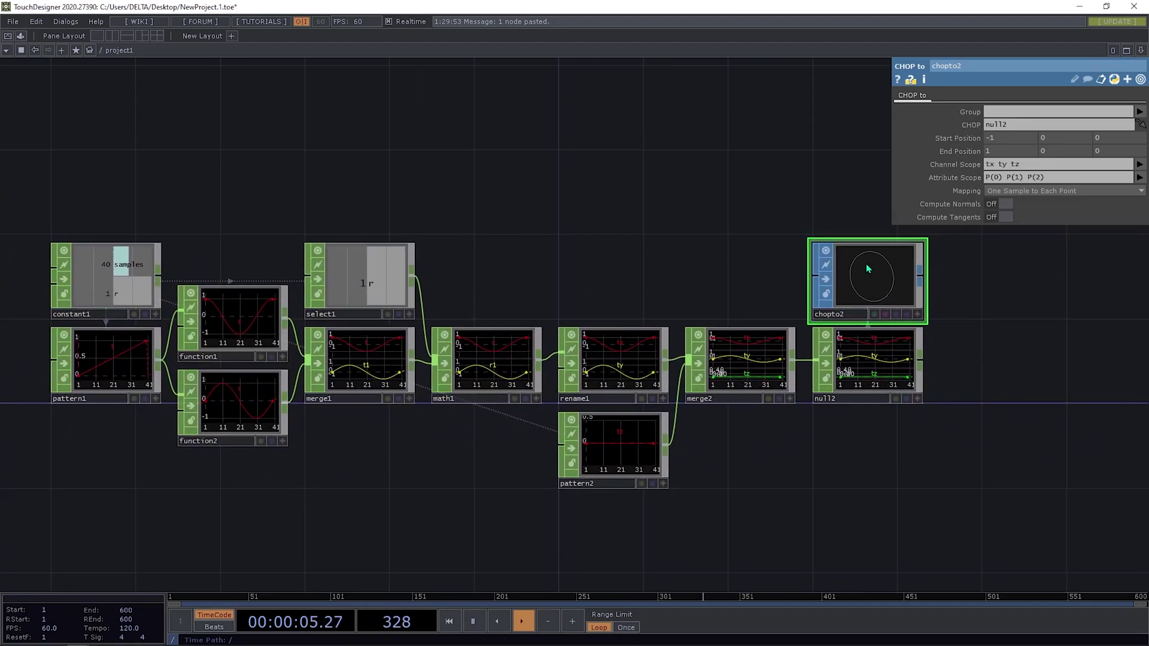
drag(540, 261, 515, 236)
drag(917, 281, 793, 271)
click(835, 292)
click(835, 292)
drag(493, 266, 670, 262)
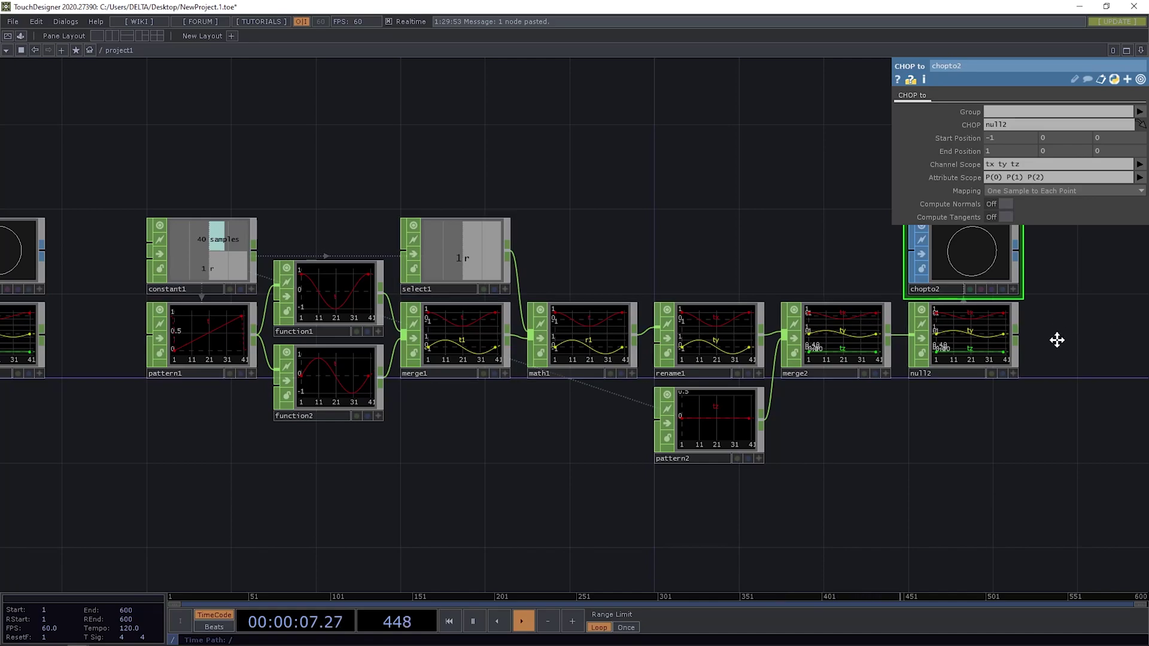
drag(1069, 335, 740, 338)
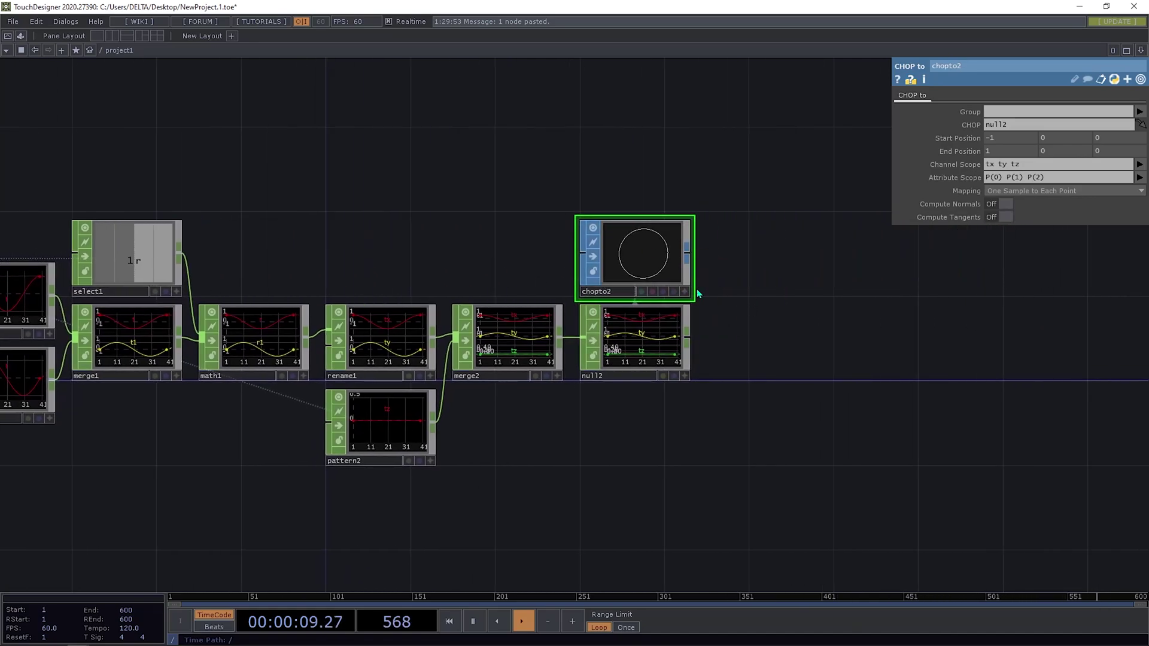
drag(822, 281, 1033, 282)
drag(488, 235, 533, 225)
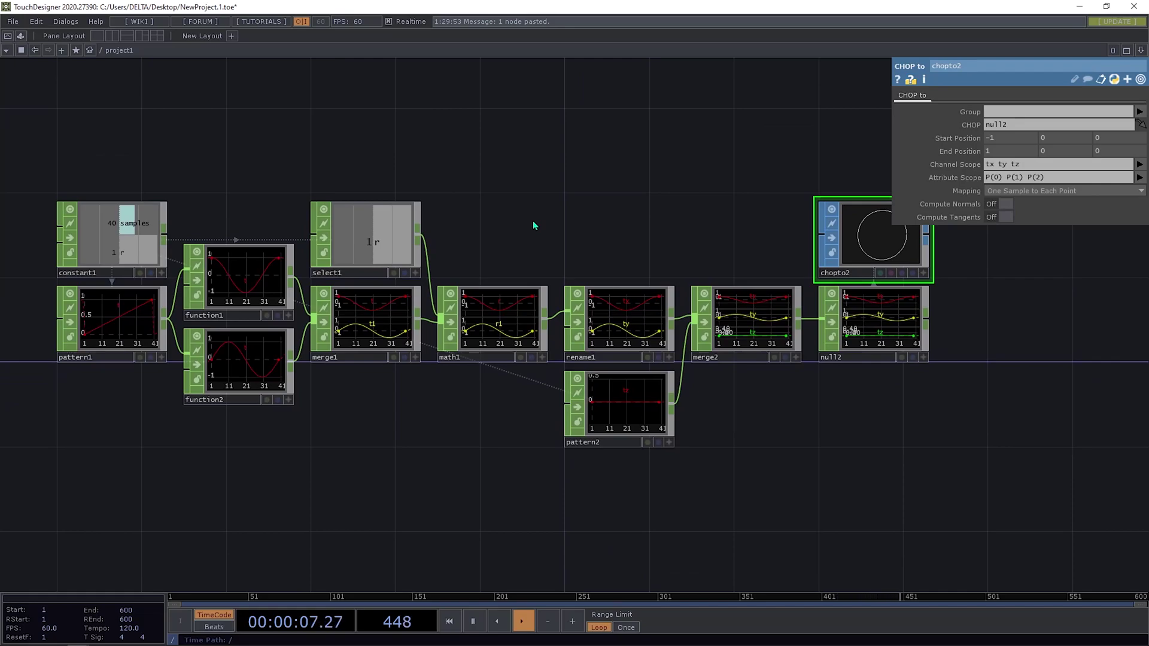
drag(546, 225, 606, 268)
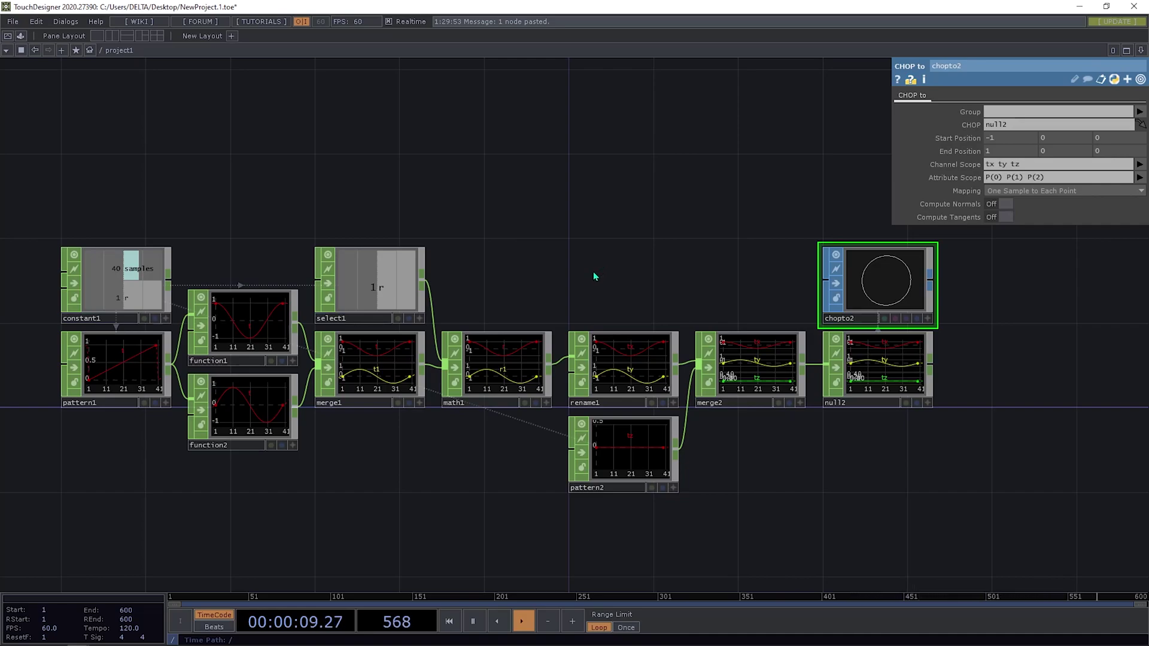
drag(1014, 312, 1057, 317)
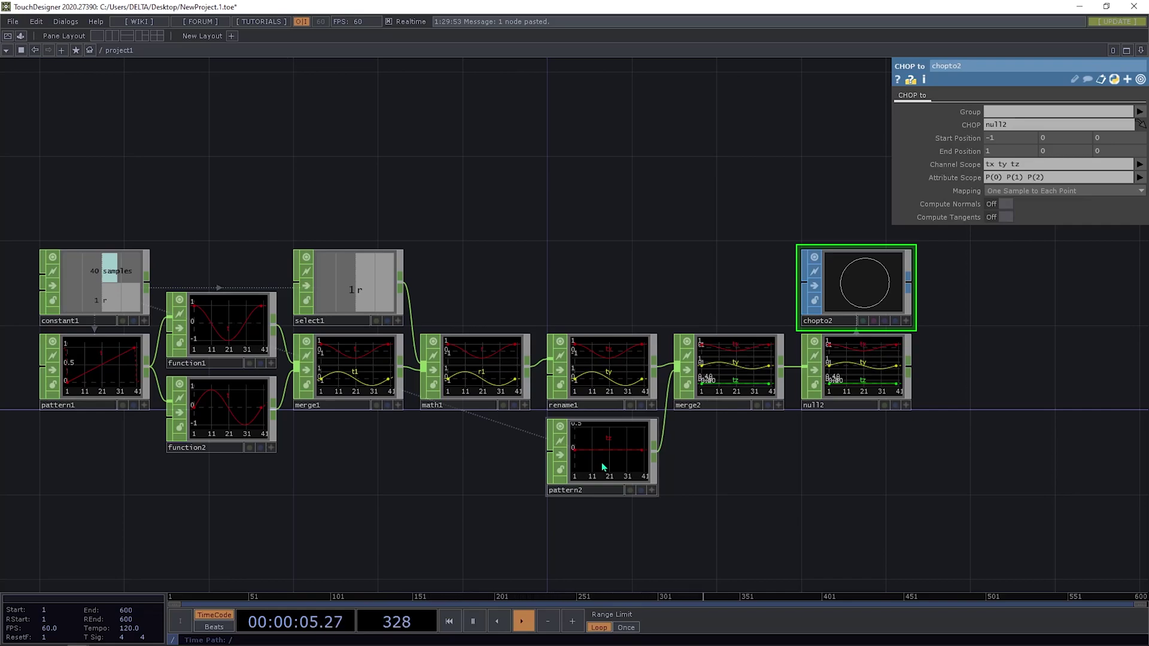
Switch to the browser to view the "Introduction to Parametric Equations: Circle (Part 1)" page, and return to TouchDesigner
key(alt+Tab)
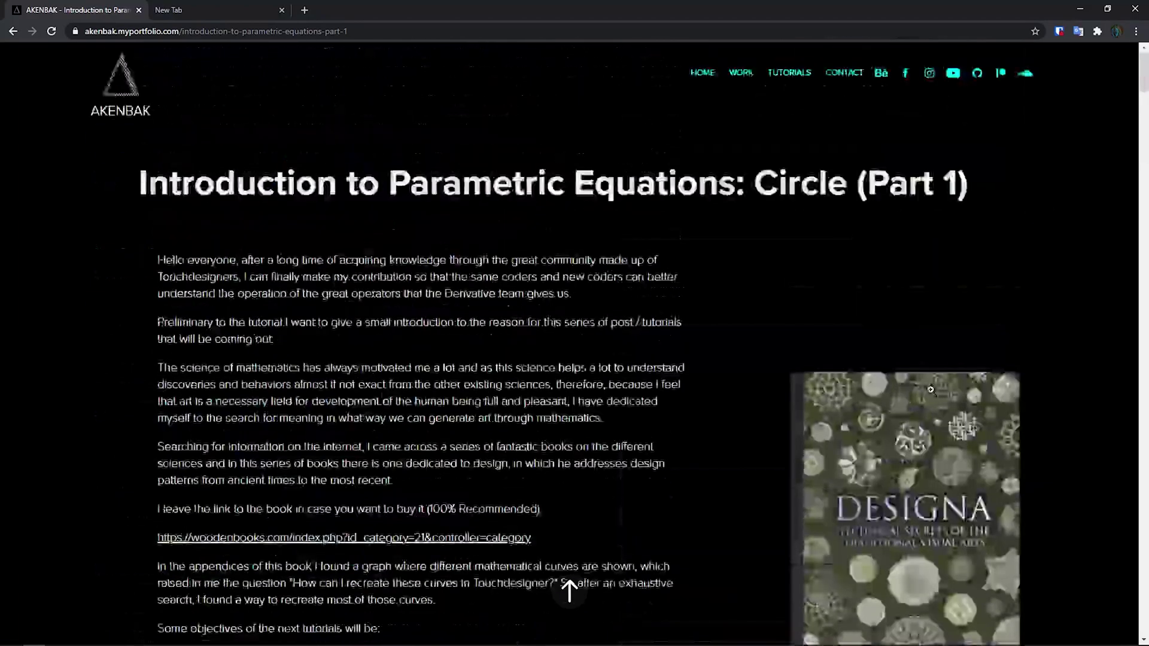
scroll(867, 433, up, 3)
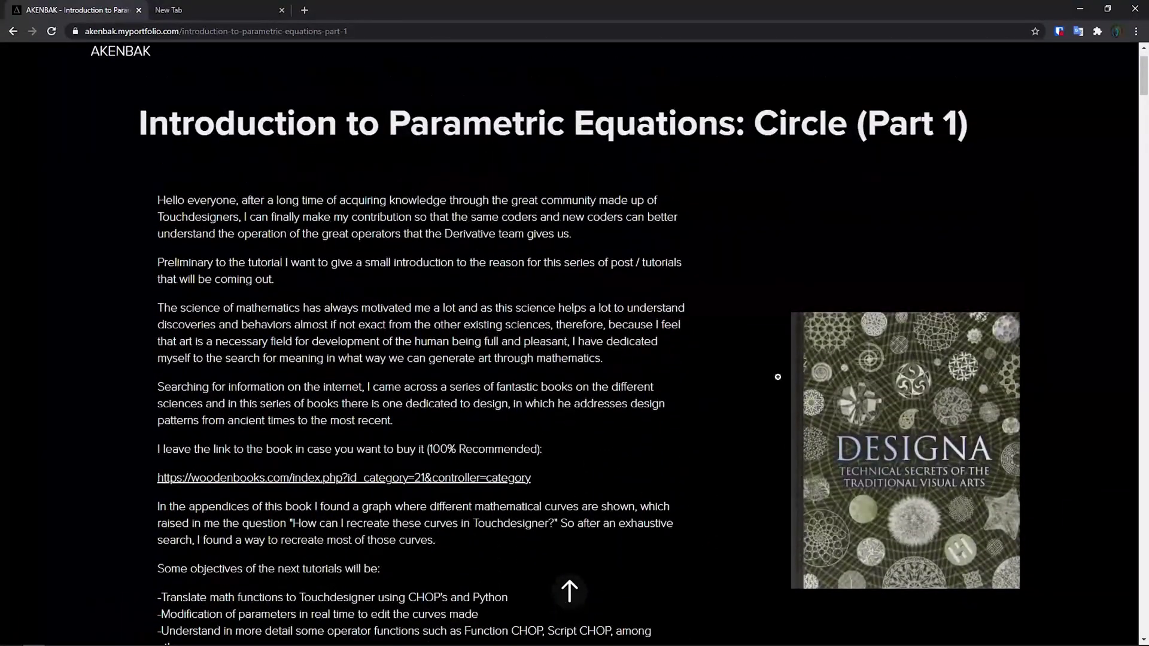
key(alt+Tab)
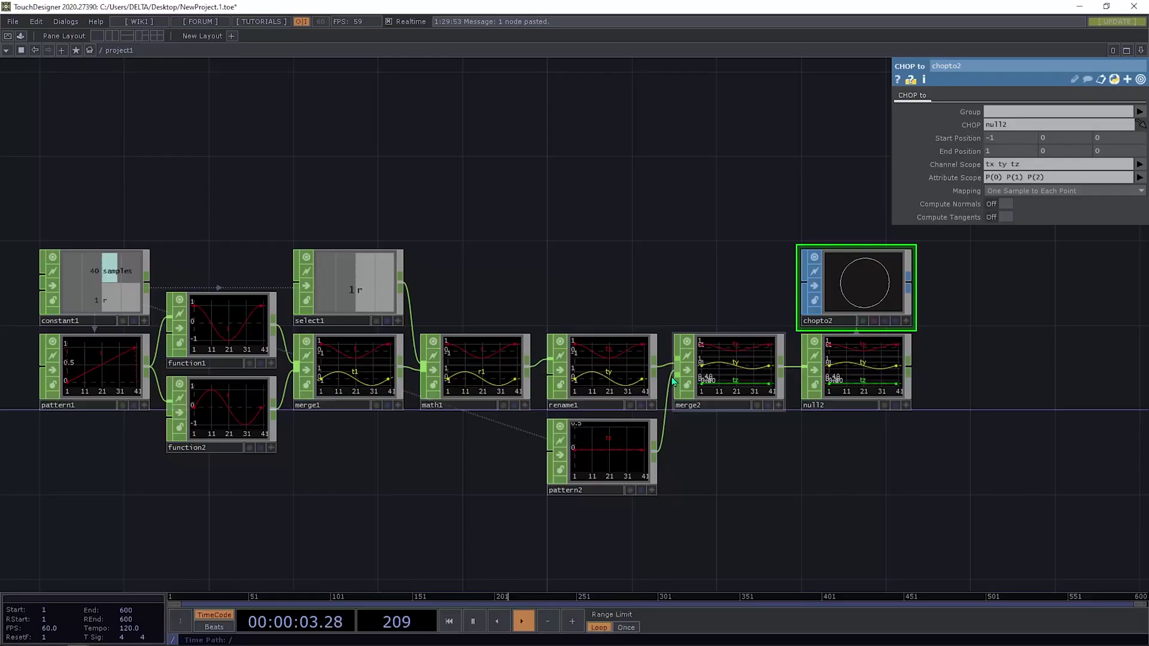
drag(828, 455, 713, 443)
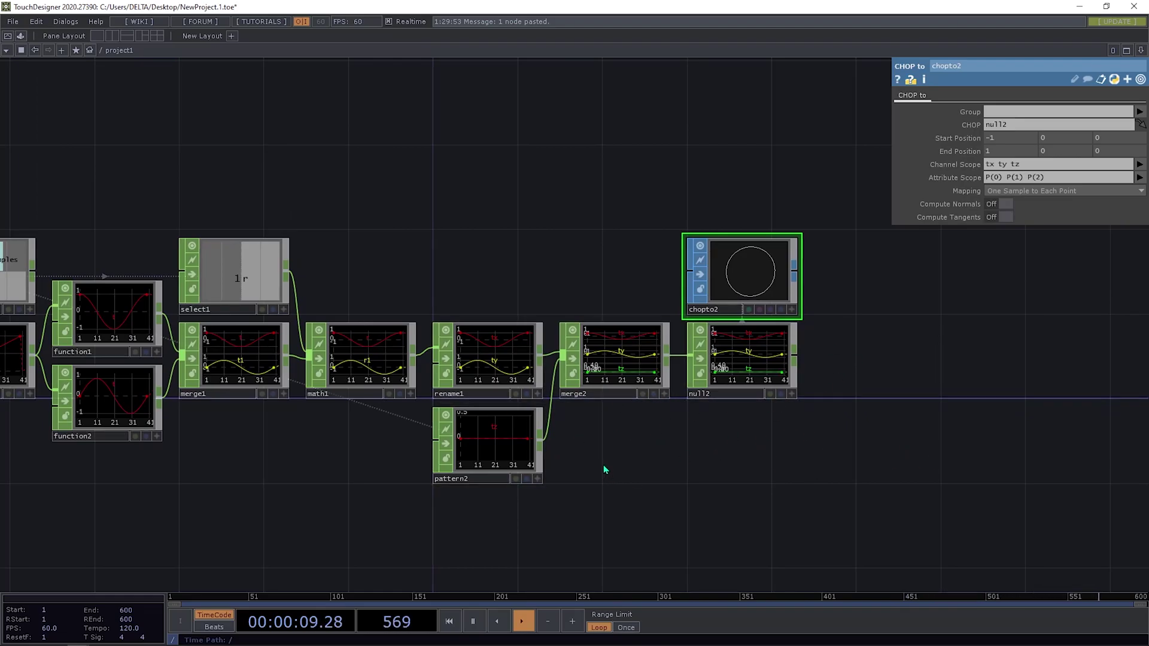
drag(605, 469, 842, 461)
drag(912, 452, 751, 452)
scroll(796, 448, down, 3)
scroll(508, 453, up, 3)
scroll(752, 452, down, 3)
scroll(756, 452, up, 4)
scroll(758, 453, down, 4)
scroll(756, 451, up, 3)
scroll(752, 449, down, 3)
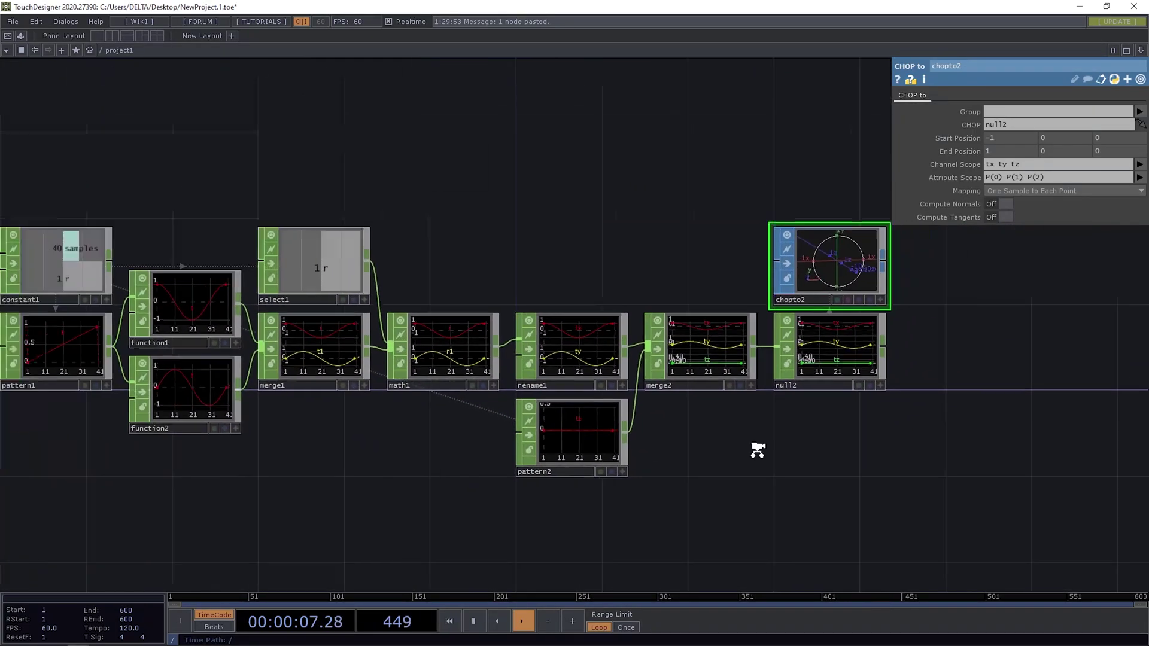
scroll(737, 452, up, 1)
scroll(739, 456, up, 3)
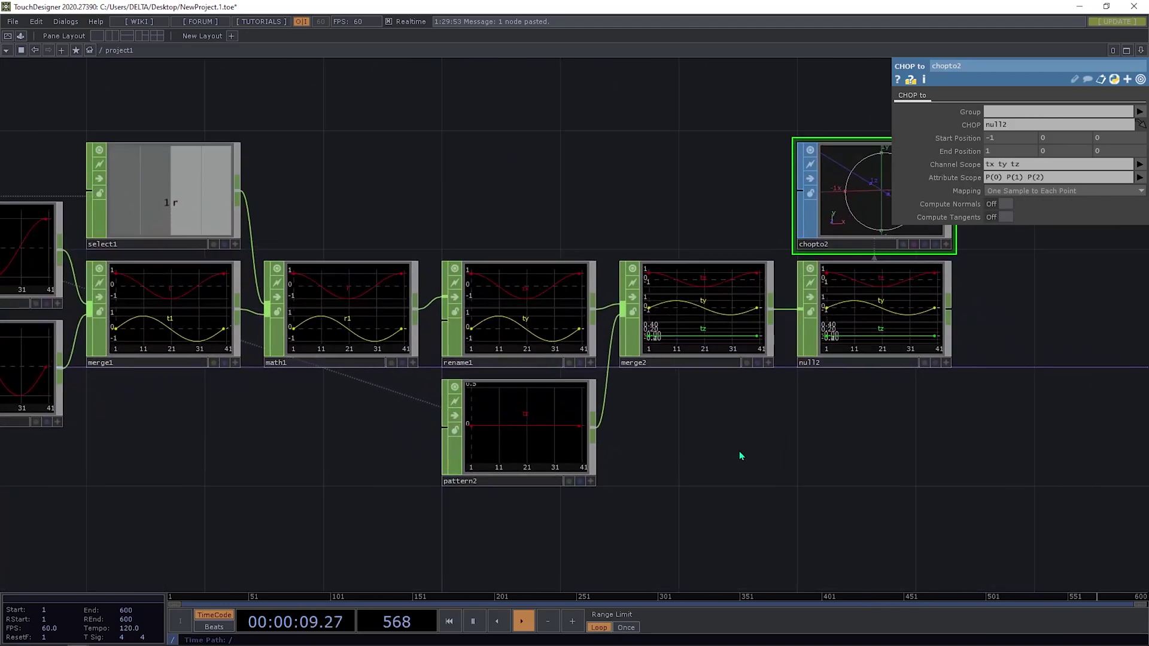
scroll(741, 456, down, 3)
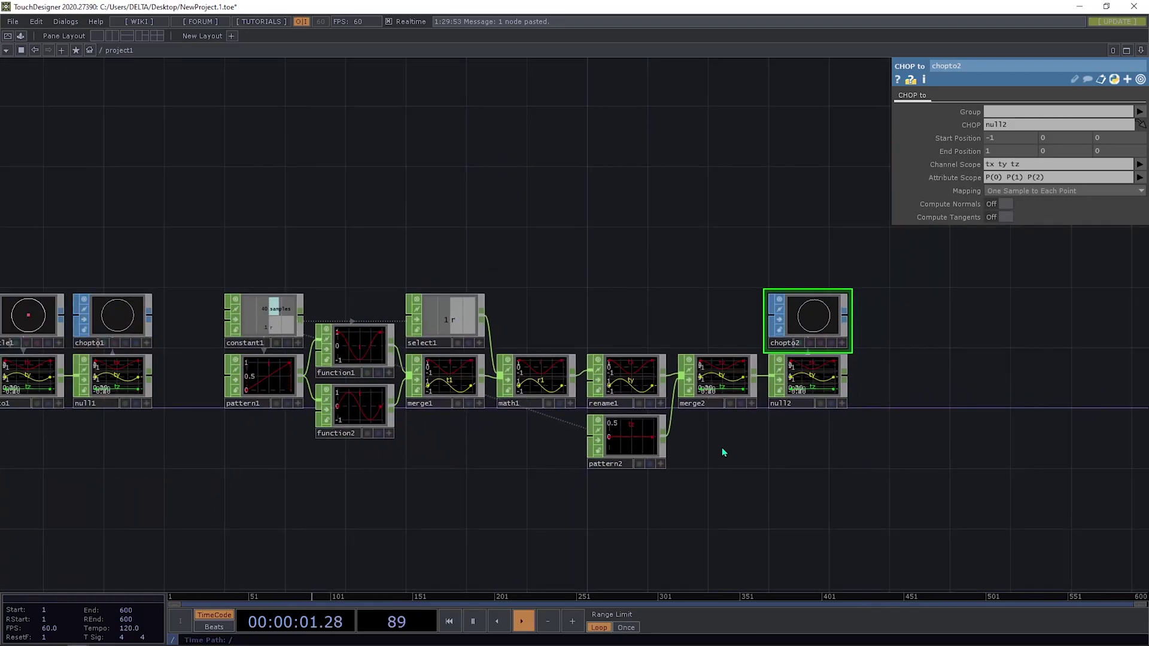